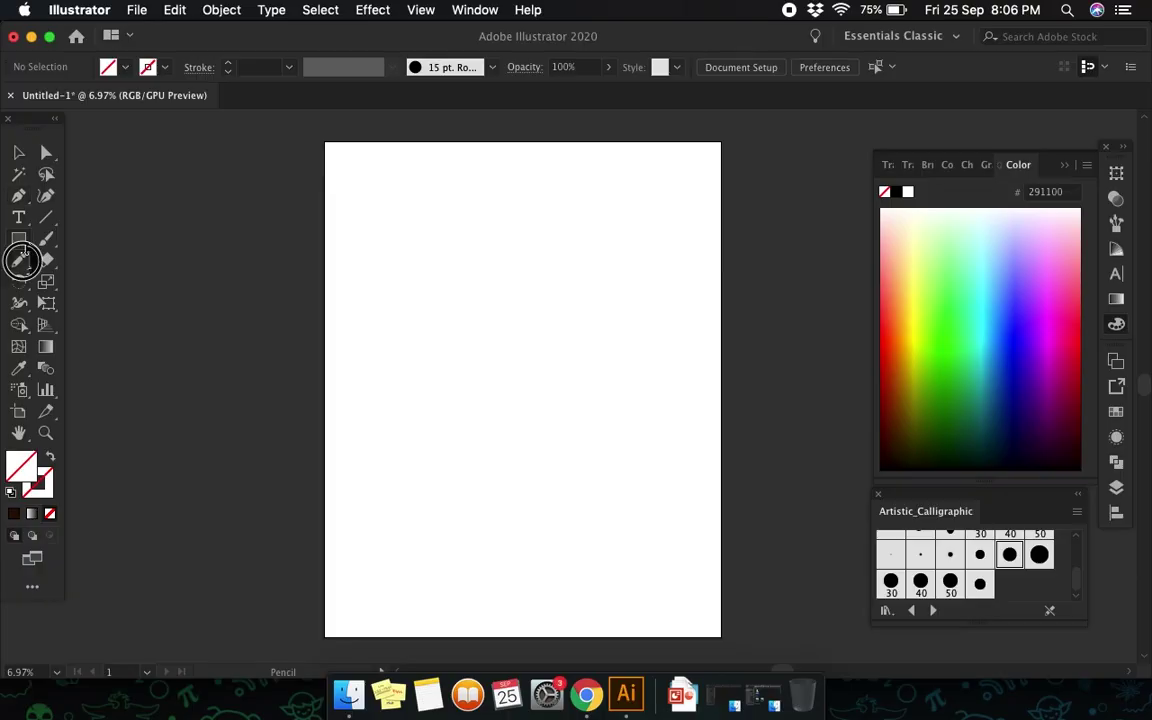
Step: Draw a tall, wavy, closed hair shape down the page centre with the Pencil tool
click(20, 262)
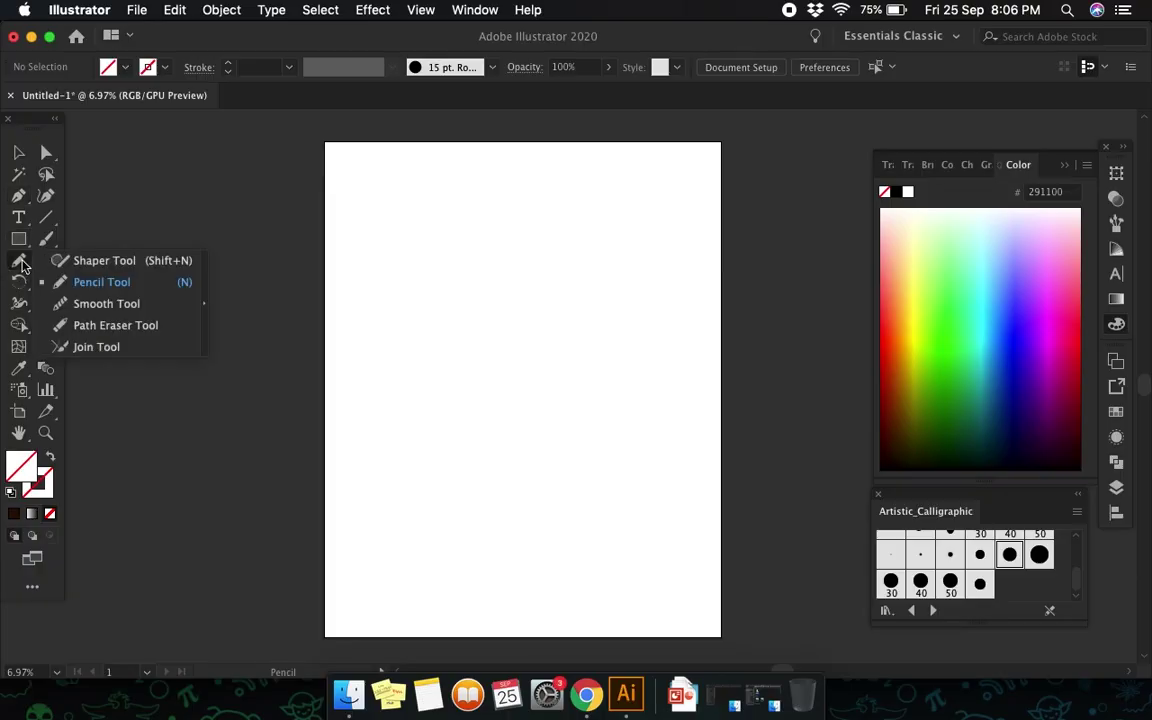
click(20, 262)
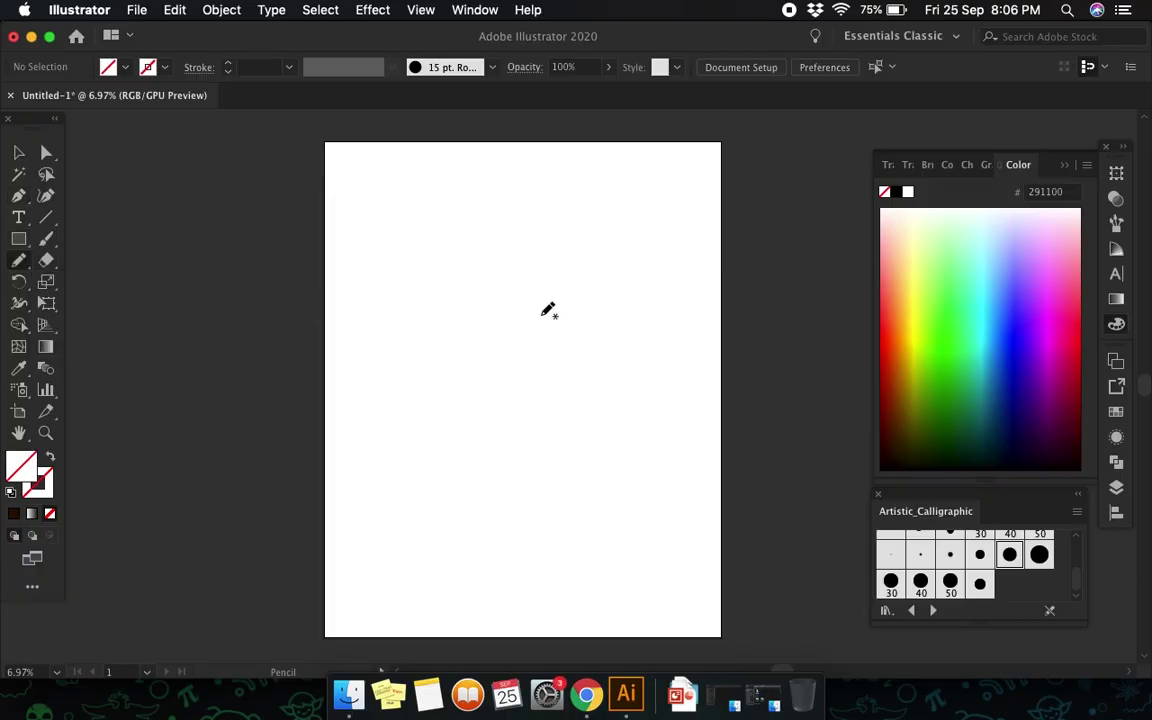
scroll(548, 310, up, 1)
mouse_move(491, 272)
mouse_down()
mouse_move(576, 410)
mouse_move(530, 458)
mouse_move(545, 530)
mouse_move(540, 594)
mouse_move(559, 595)
mouse_move(630, 545)
mouse_move(653, 453)
mouse_move(638, 355)
mouse_move(589, 284)
mouse_move(514, 257)
mouse_move(484, 274)
mouse_up()
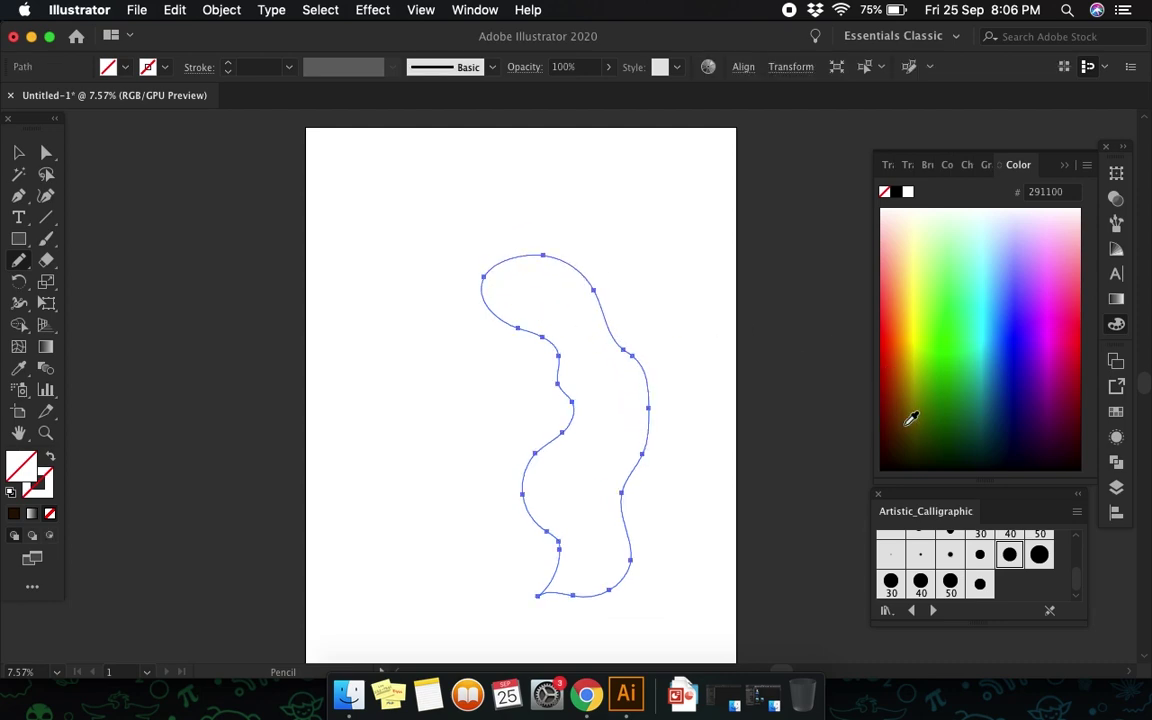
Step: Fill the hair dark brown (#3e2600) and undo a stray extra stroke
click(913, 434)
click(906, 432)
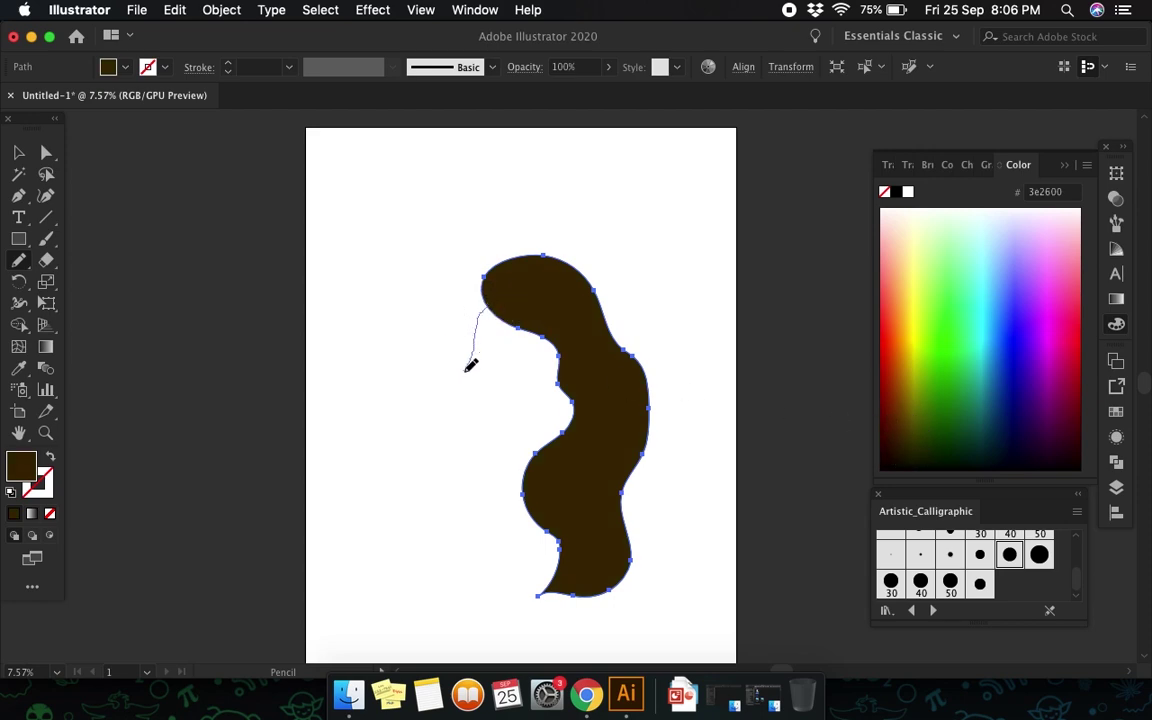
drag(471, 365, 463, 378)
key(ctrl+z)
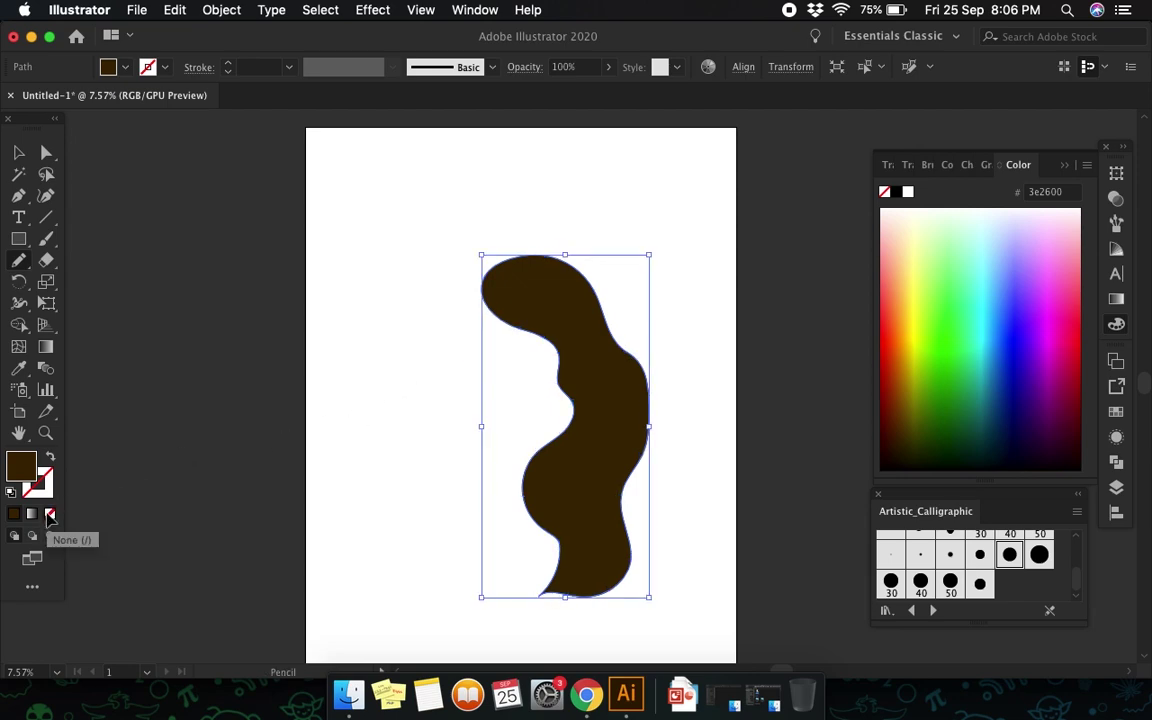
click(422, 465)
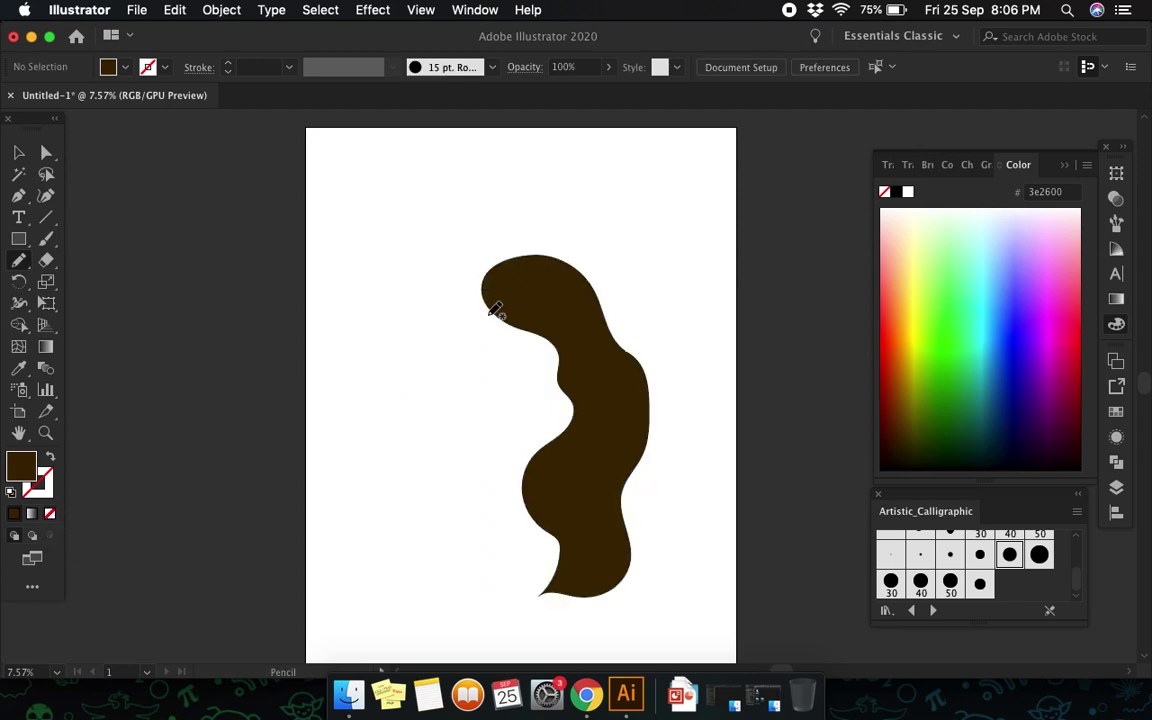
Step: Pencil-draw an oval face outline overlapping the hair
mouse_move(481, 285)
mouse_down()
mouse_move(528, 436)
mouse_move(572, 392)
mouse_up()
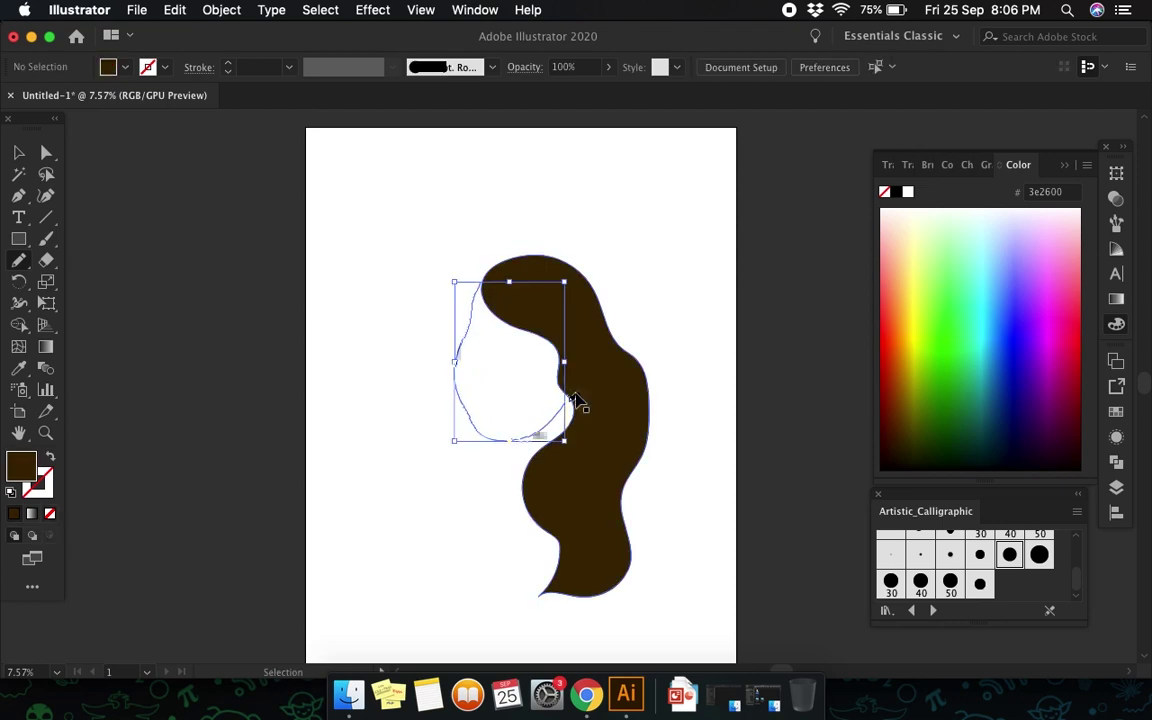
click(497, 302)
mouse_move(480, 307)
mouse_down()
mouse_move(572, 318)
mouse_move(505, 285)
mouse_up()
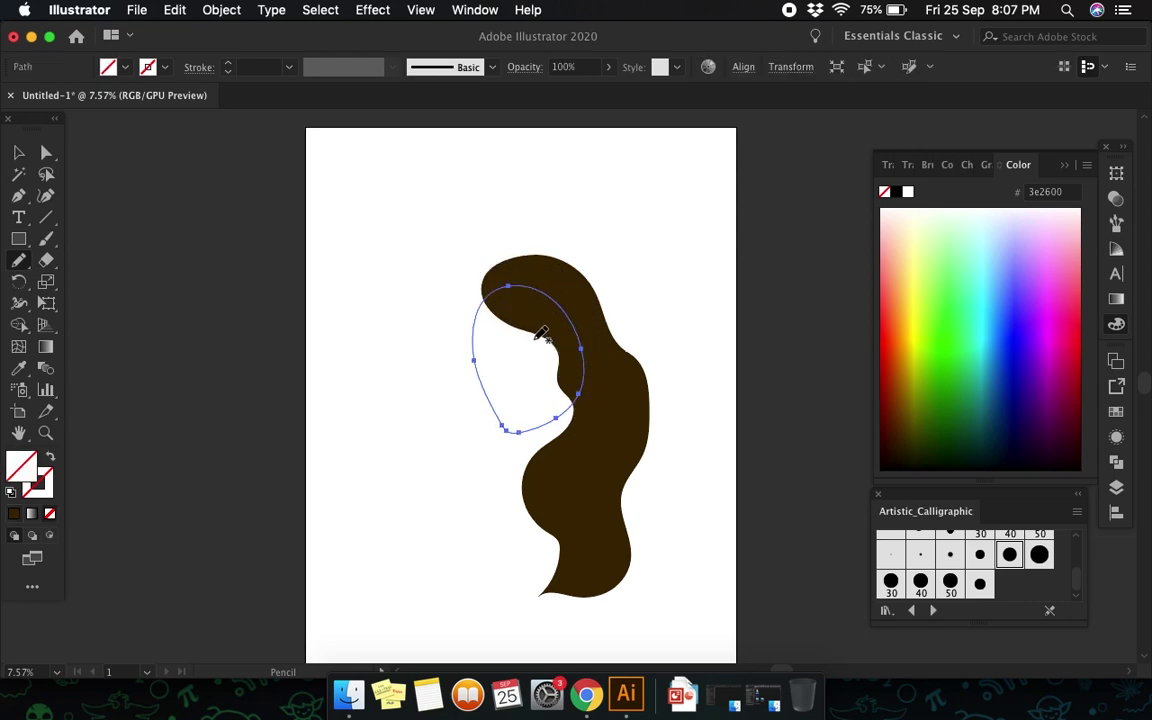
Step: Fill the face a warm peach-orange (#ffa068) from the Color spectrum
click(906, 228)
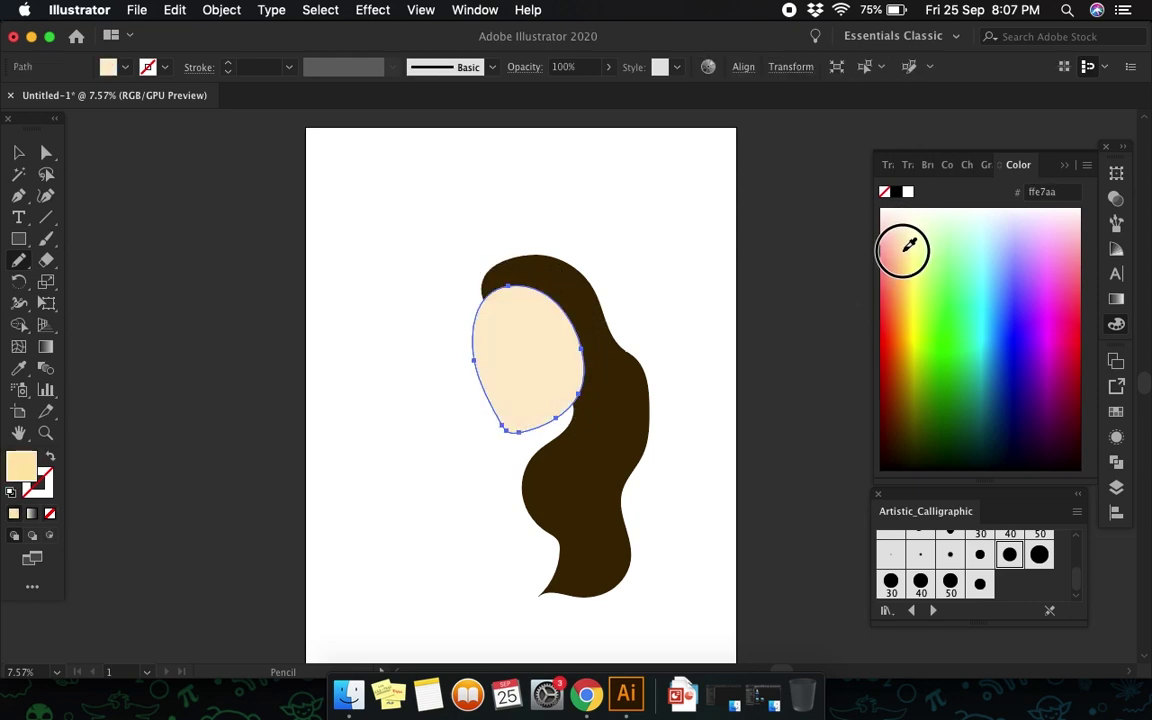
drag(904, 250, 905, 252)
click(1064, 231)
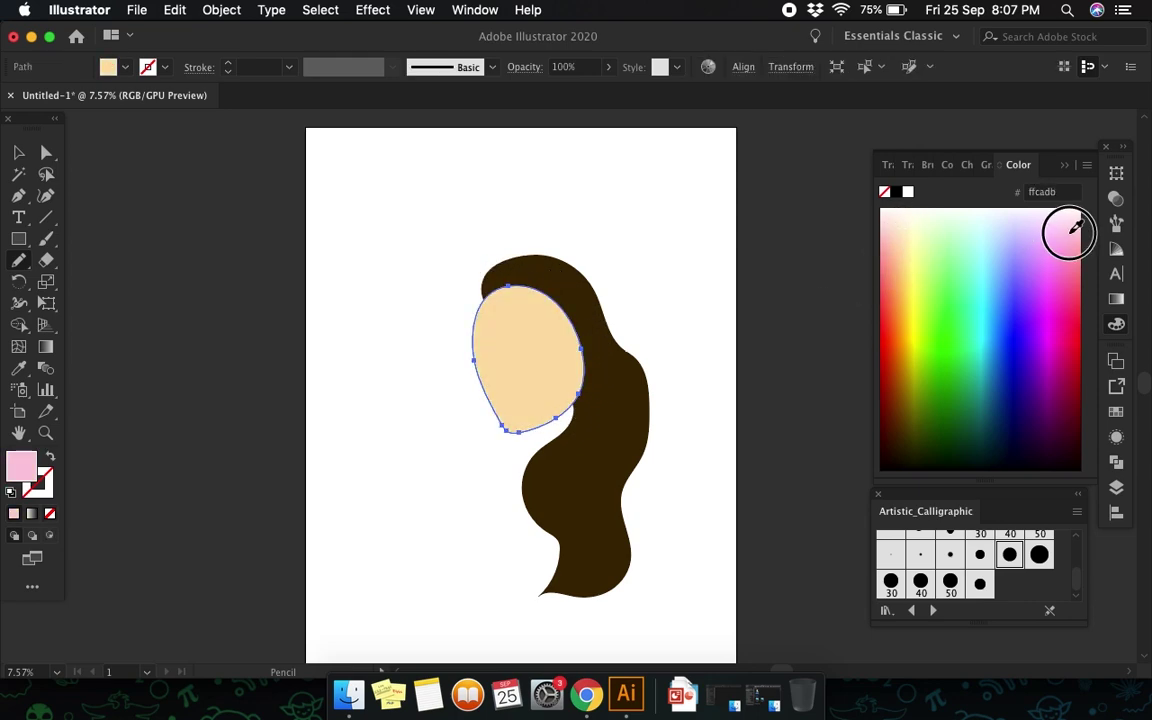
click(895, 262)
click(893, 264)
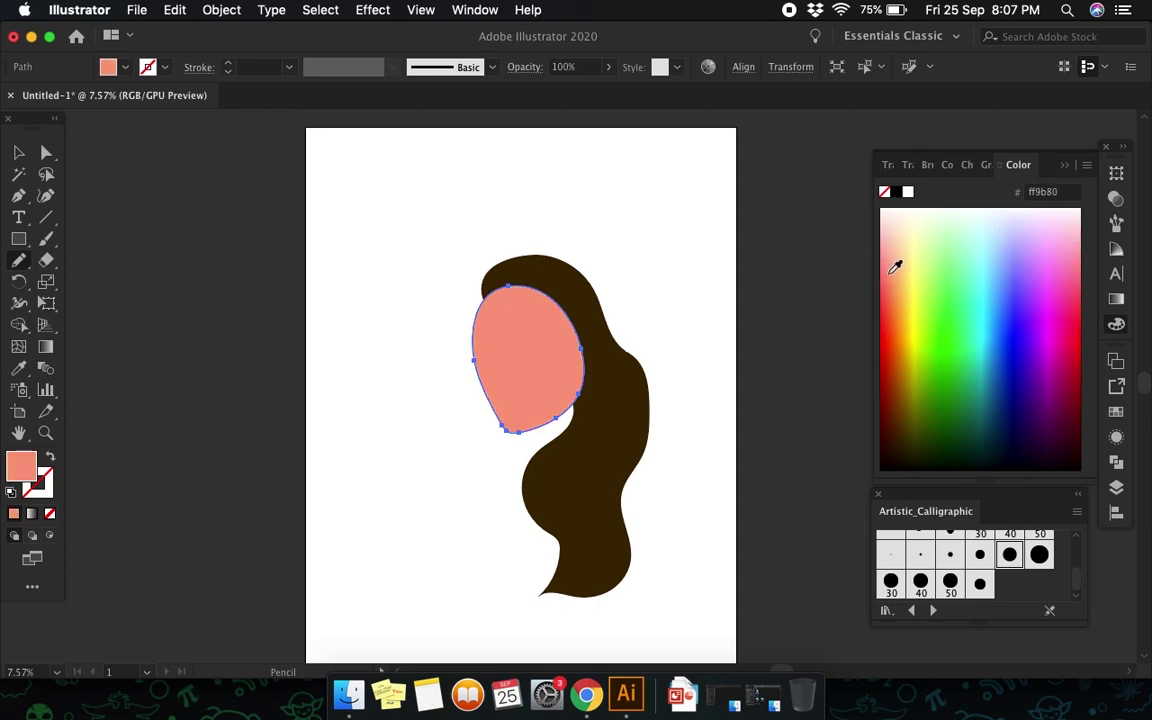
click(898, 267)
click(895, 272)
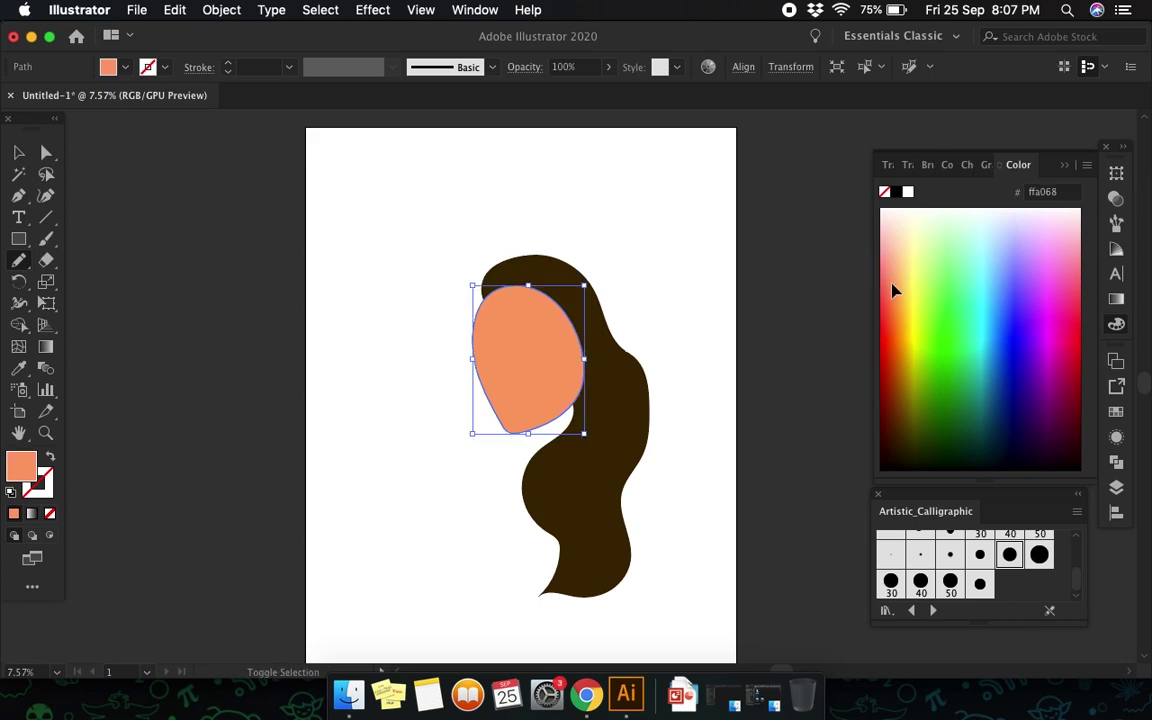
Step: Send the face behind the hair, undoing a stray neck stroke
key(super+bracketleft)
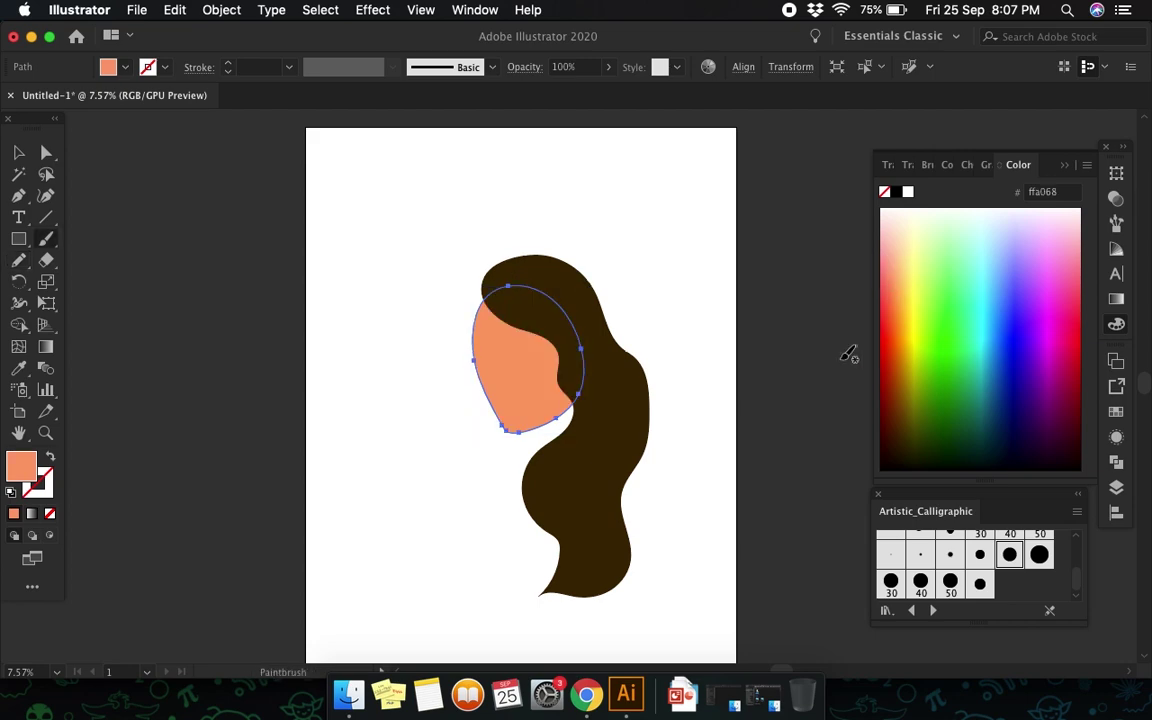
scroll(520, 406, up, 2)
mouse_move(535, 430)
mouse_down()
mouse_move(553, 457)
mouse_move(598, 428)
mouse_up()
key(super+z)
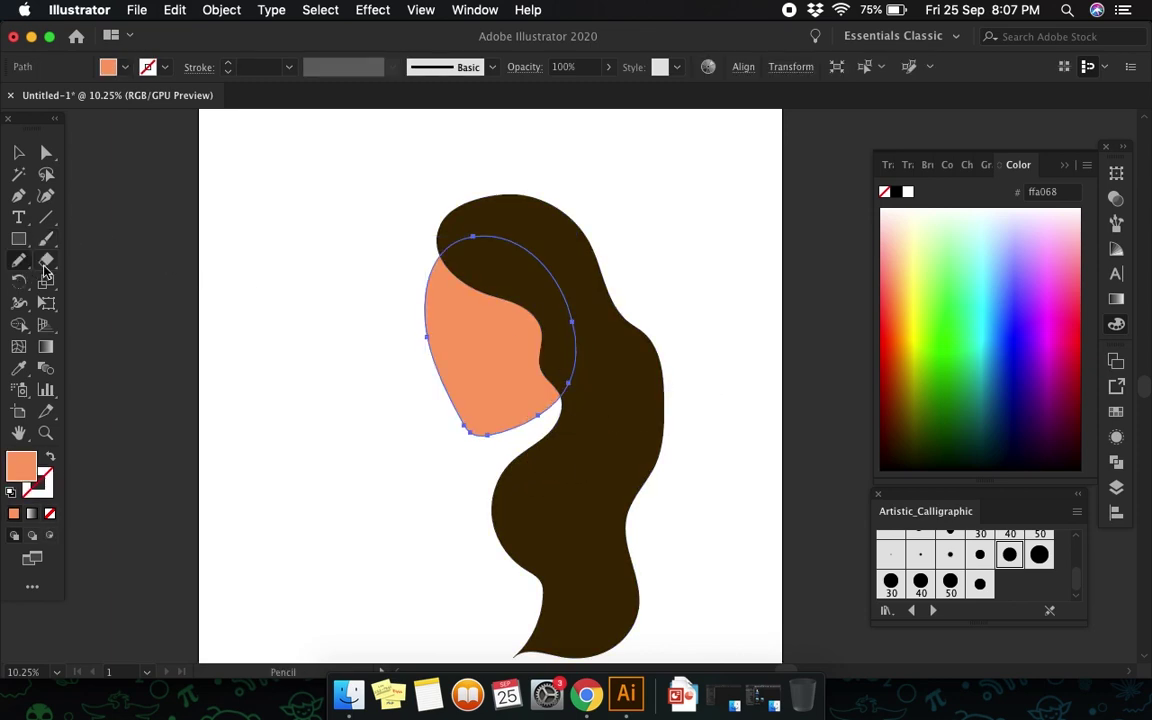
Step: Draw a neck below the face in the face's peach and send it behind the hair
super+click(712, 368)
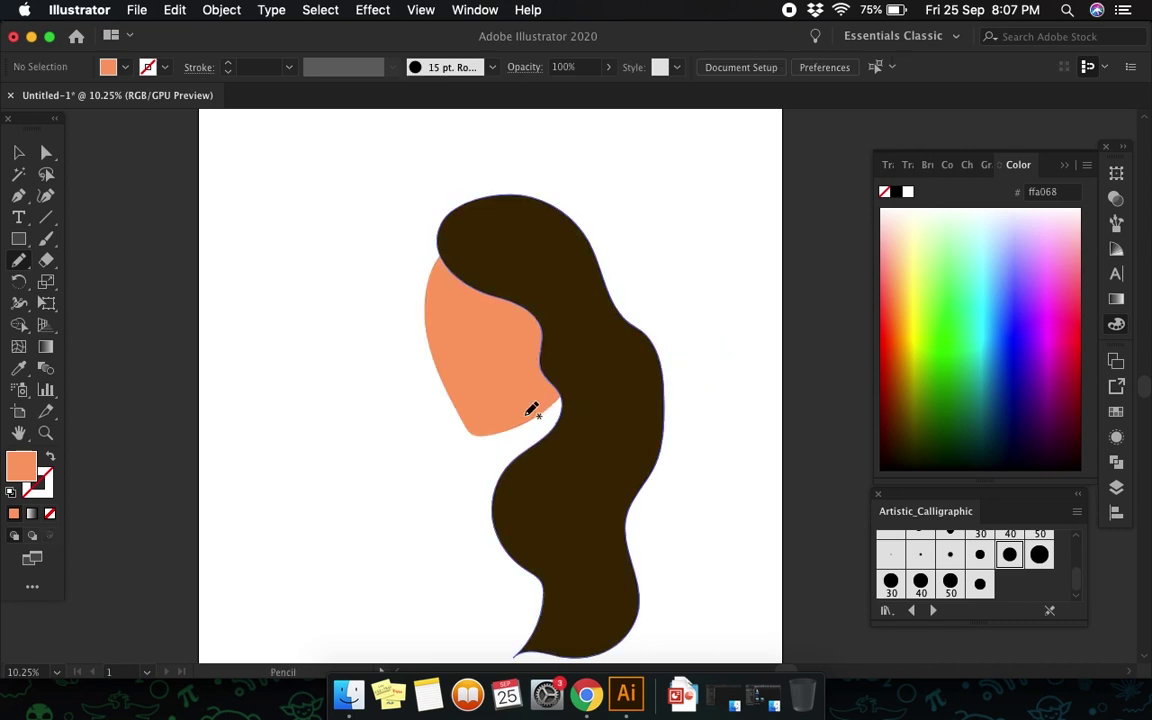
drag(528, 425, 536, 401)
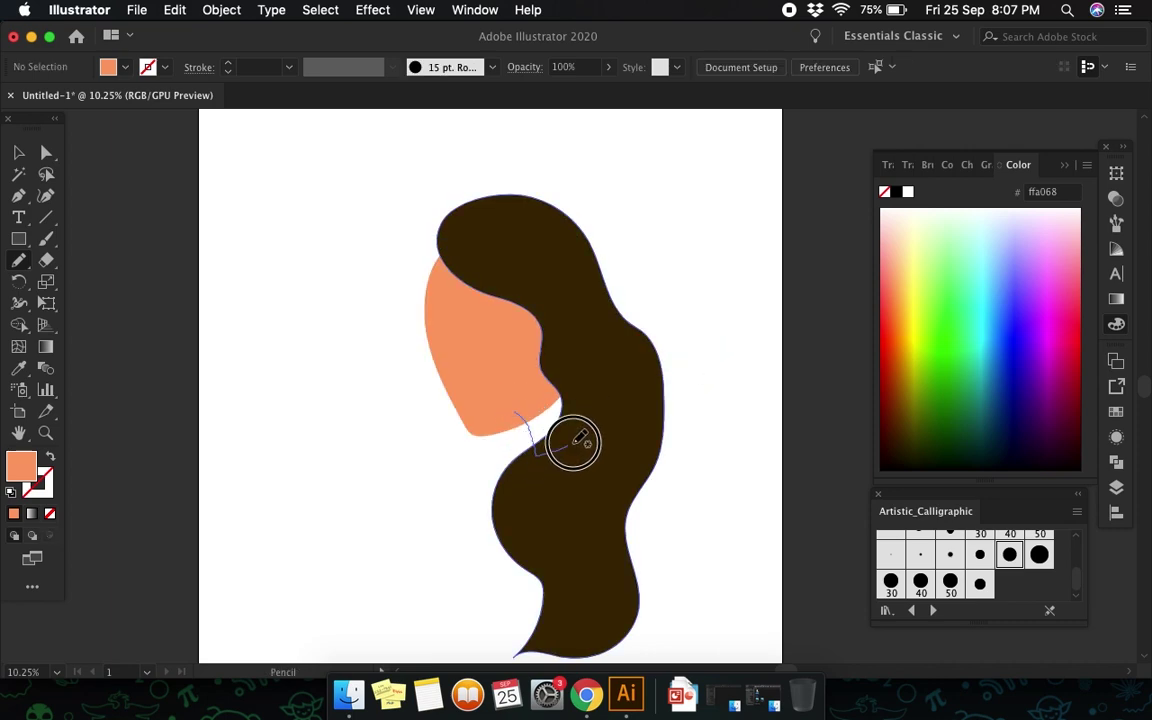
click(530, 382)
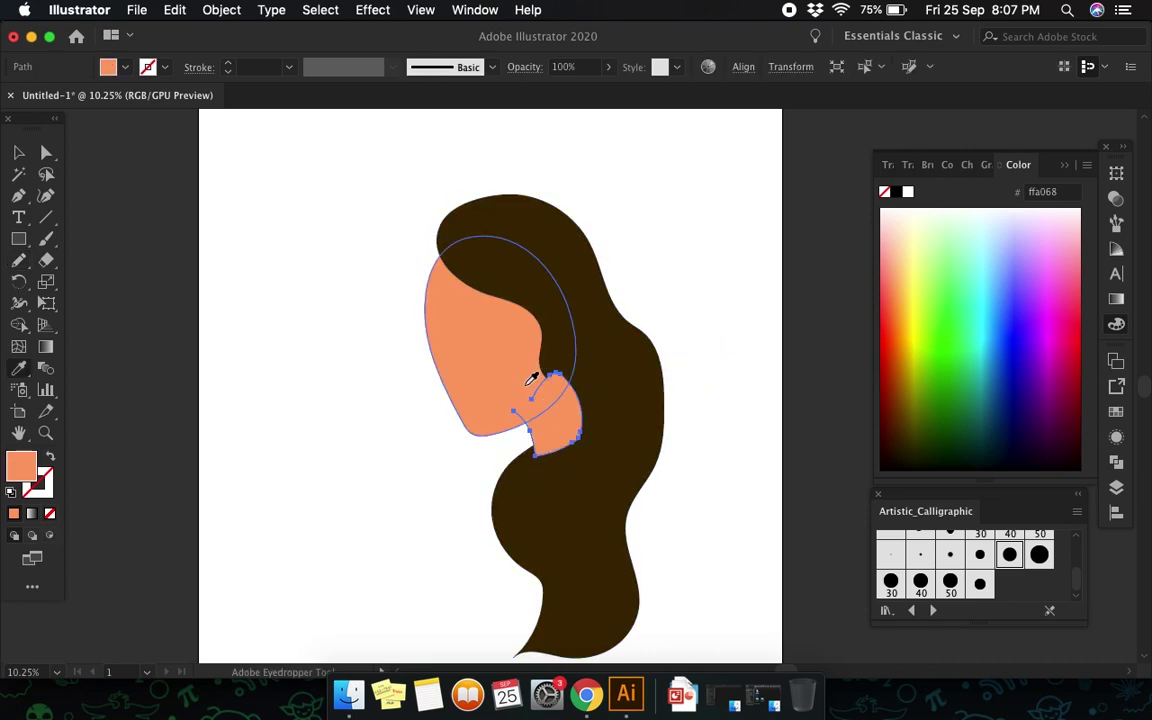
key(v)
key(ctrl+shift+bracketleft)
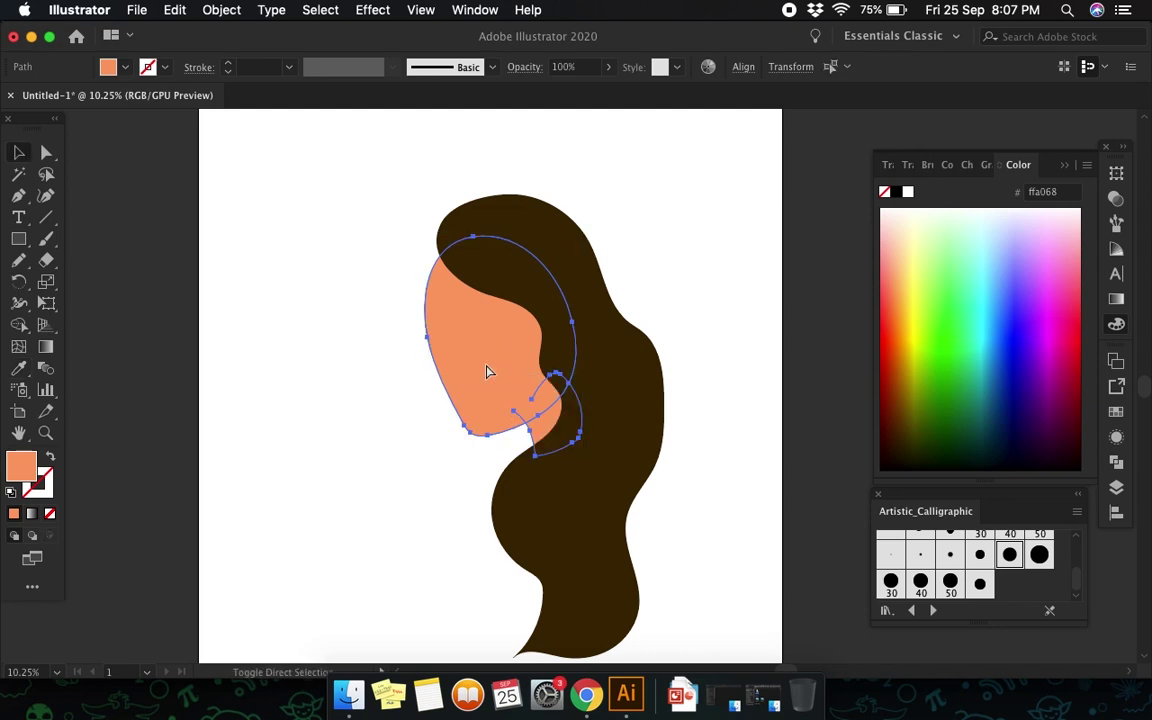
Step: Change the neck's fill to a deeper orange (#ff8237)
click(486, 372)
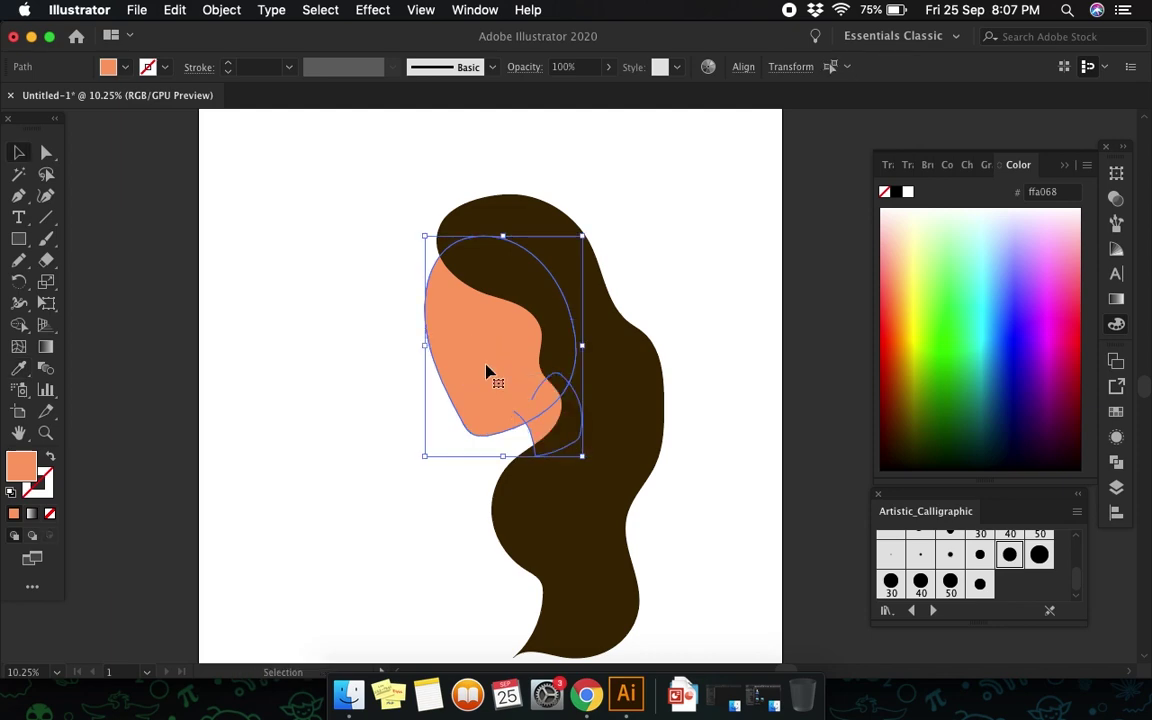
click(699, 337)
click(537, 428)
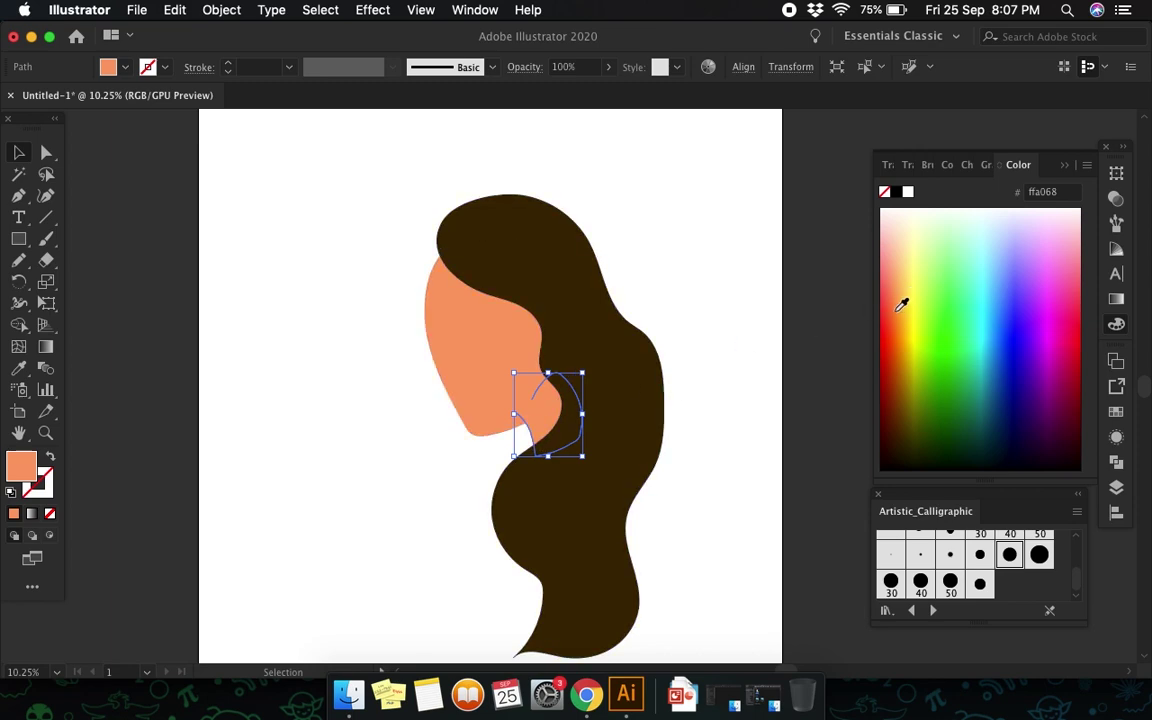
click(898, 305)
key(a)
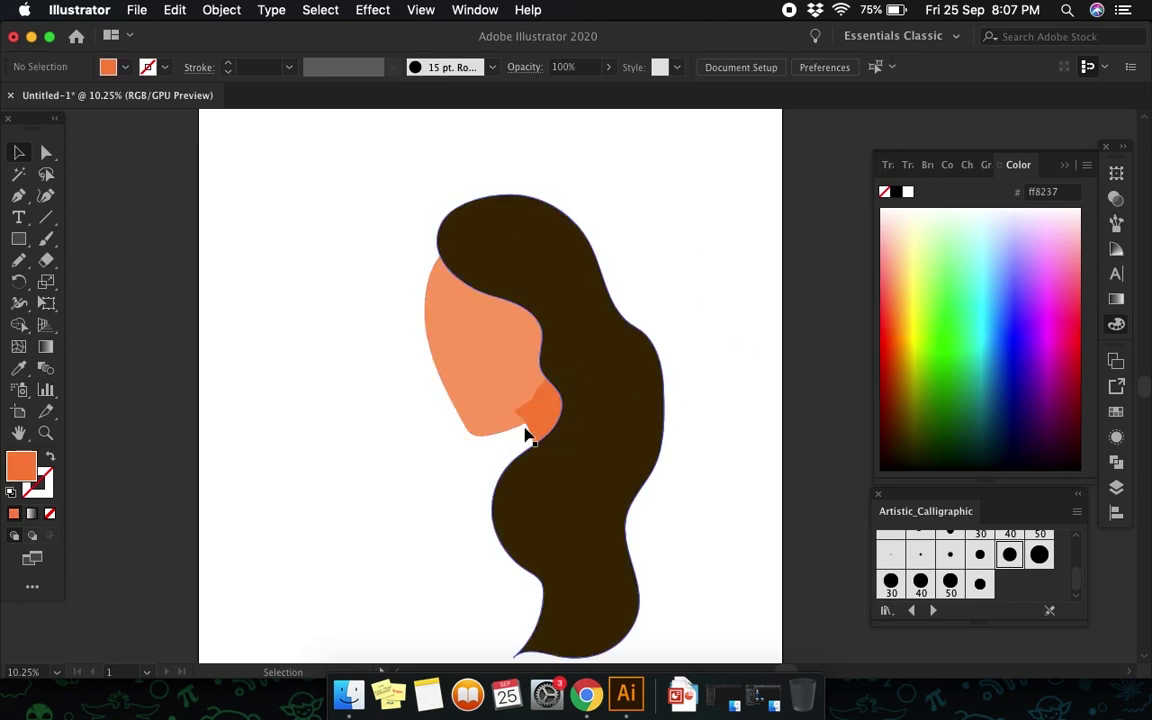
click(541, 426)
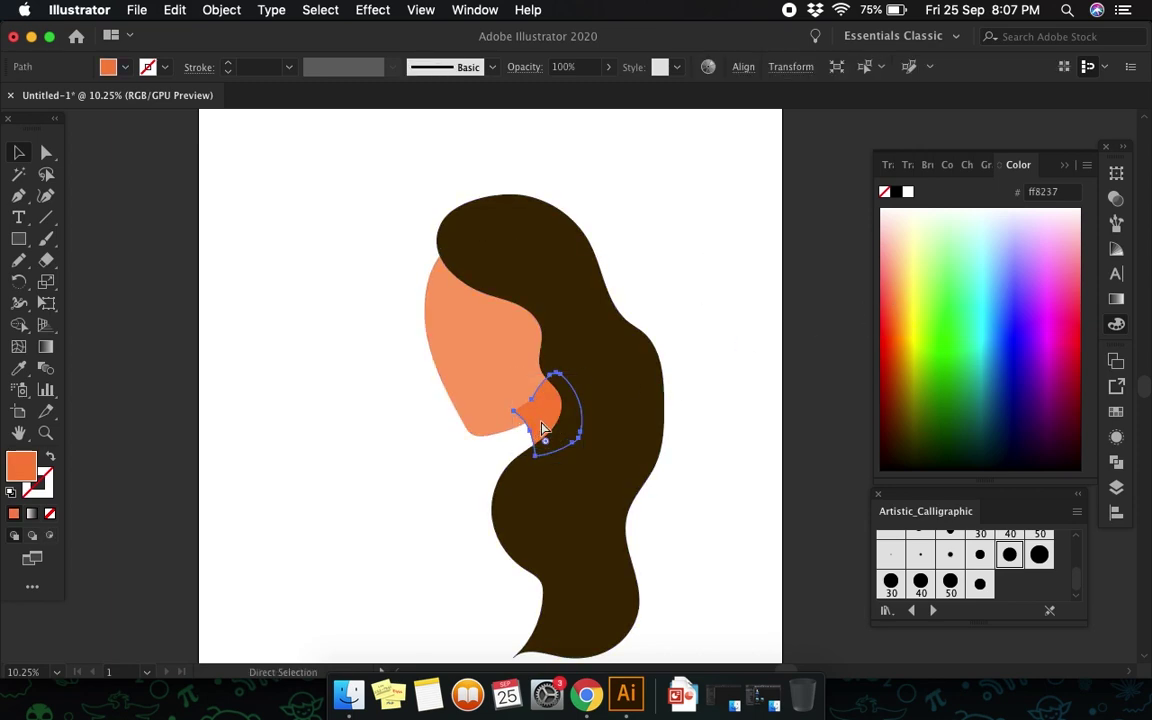
click(752, 385)
scroll(748, 383, down, 3)
scroll(748, 383, up, 4)
Step: Pencil-draw a flowing hair strand down beside the face
key(n)
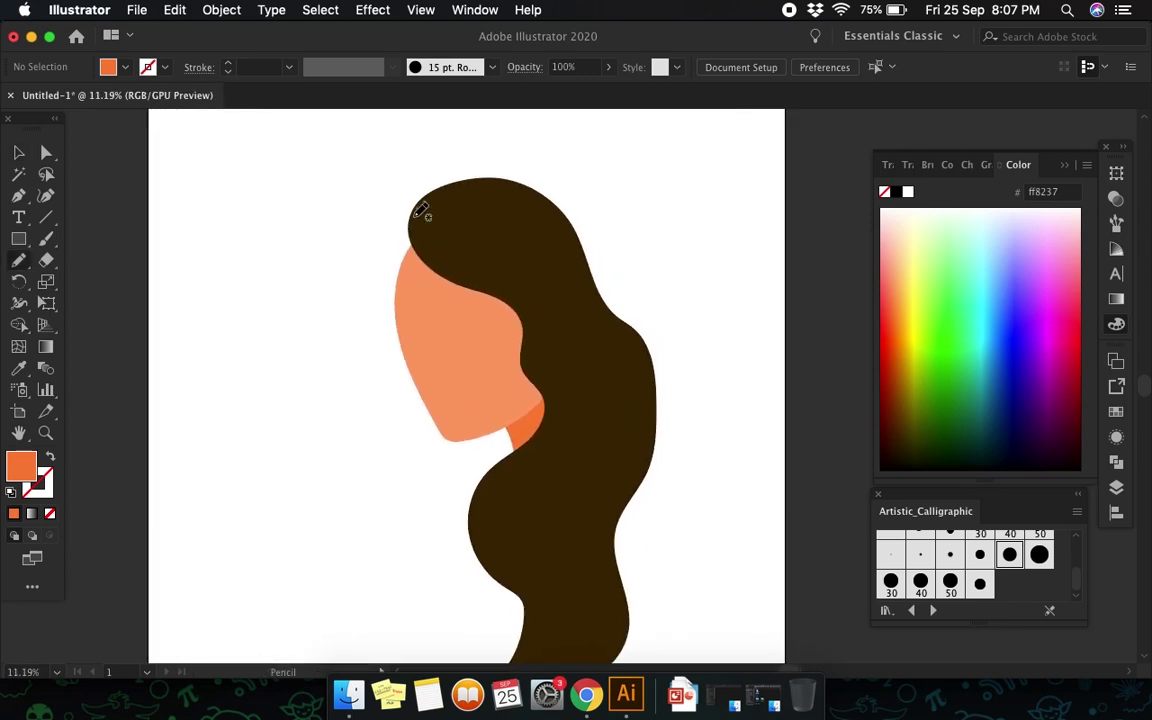
mouse_move(421, 212)
mouse_down()
mouse_move(381, 424)
mouse_move(329, 496)
mouse_move(249, 542)
mouse_move(206, 540)
mouse_up()
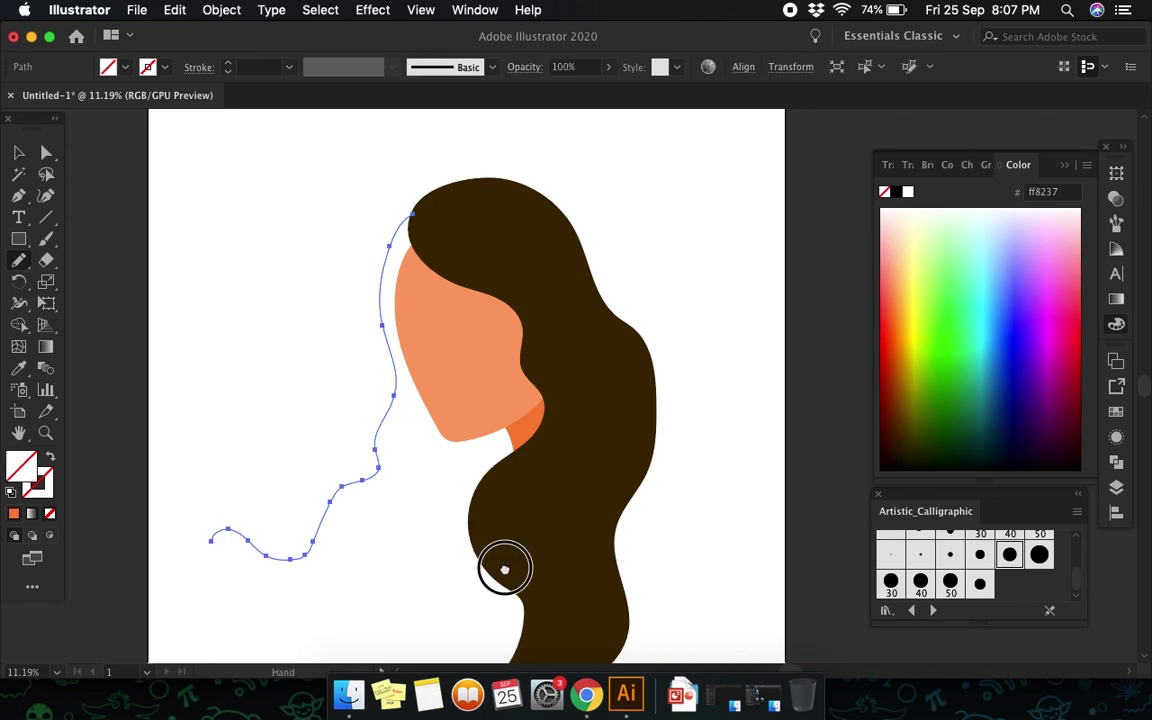
key(ctrl+shift+a)
scroll(522, 481, down, 1)
scroll(522, 481, down, 1)
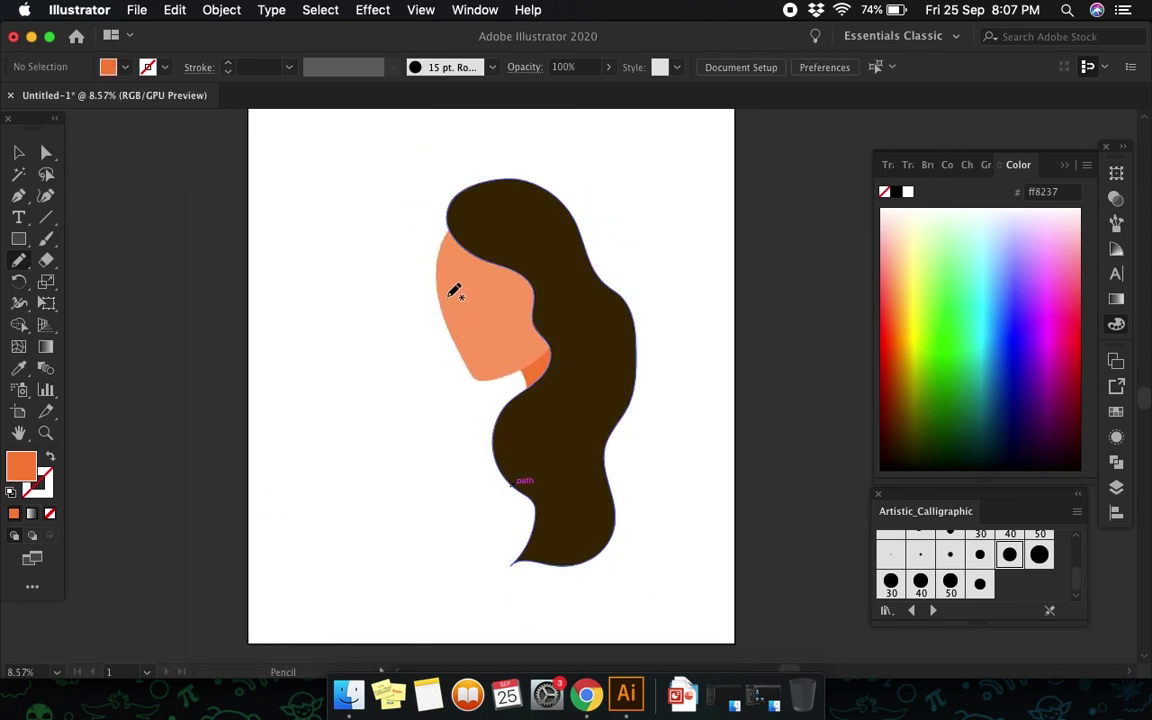
Step: Add a long hair sweep to the bottom-left corner, behind the face, in darker brown (#291c00)
mouse_move(434, 218)
mouse_down()
mouse_move(386, 378)
mouse_move(391, 617)
mouse_move(427, 570)
mouse_move(490, 580)
mouse_move(545, 550)
mouse_move(584, 442)
mouse_move(566, 309)
mouse_move(483, 226)
mouse_move(455, 218)
mouse_up()
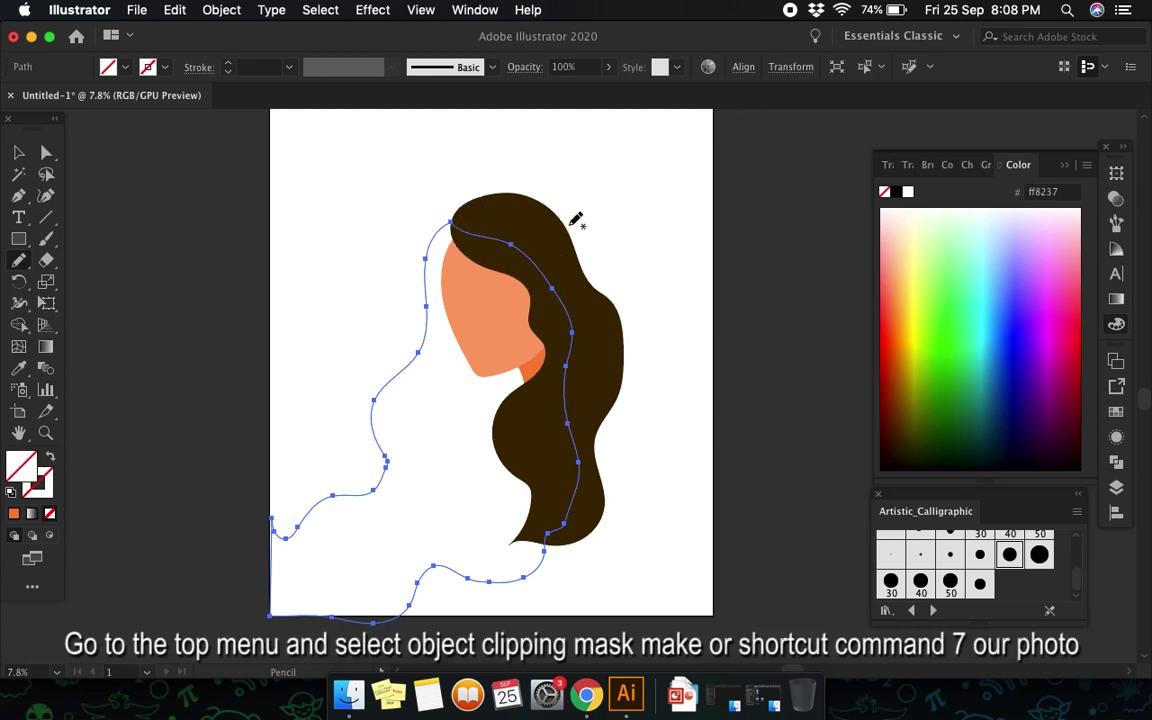
key(i)
click(582, 280)
key(super+shift+bracketleft)
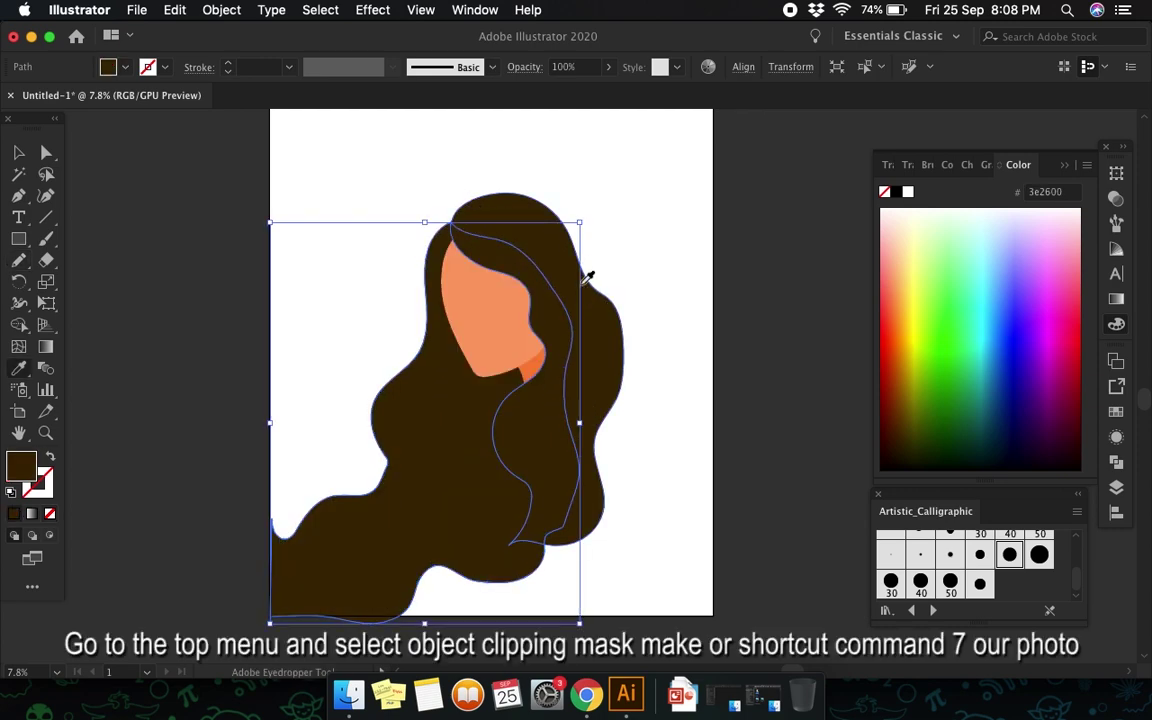
scroll(620, 288, up, 1)
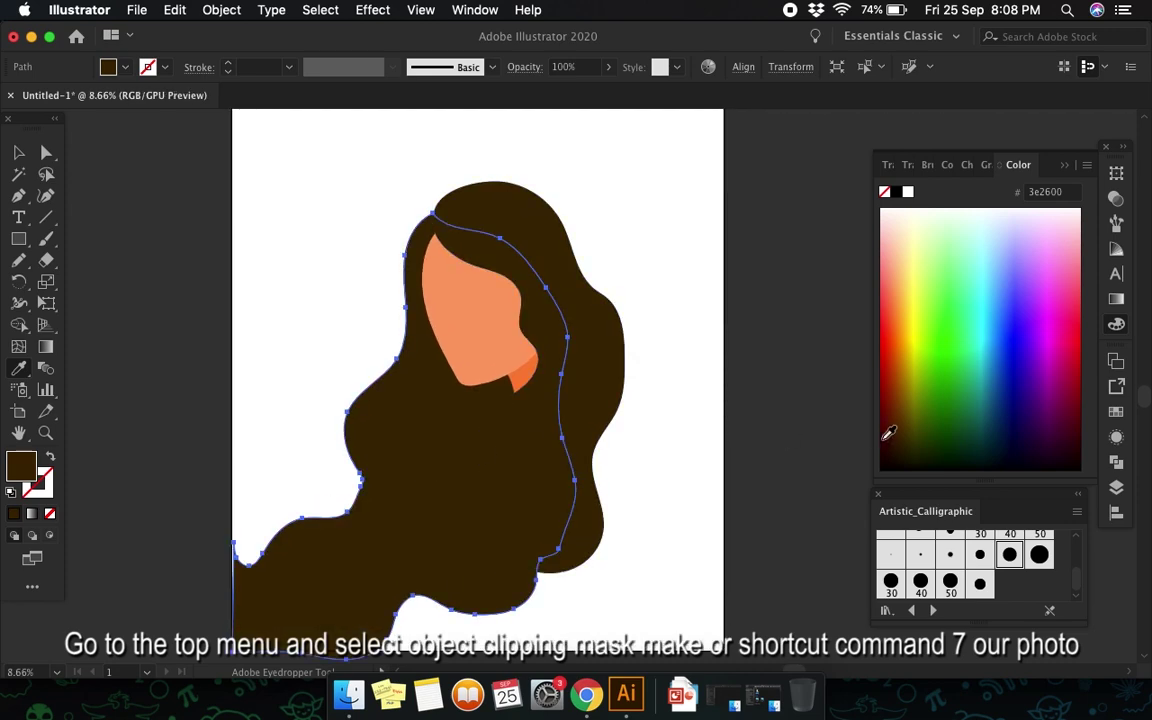
click(905, 441)
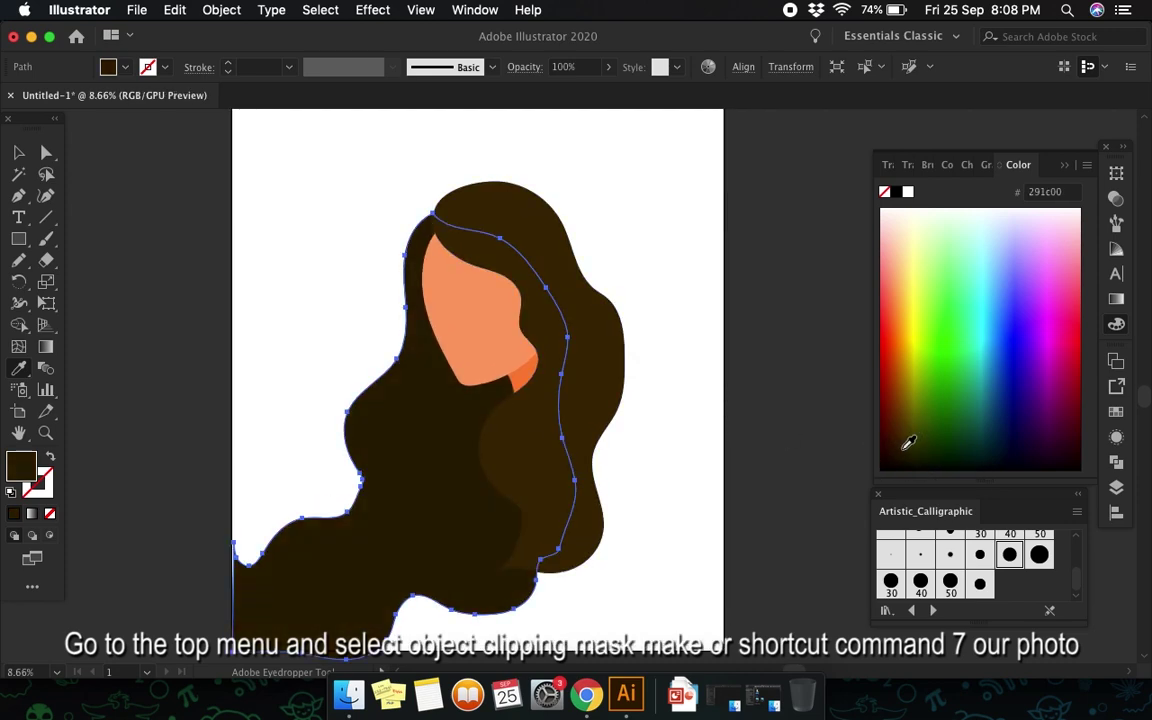
scroll(674, 389, down, 1)
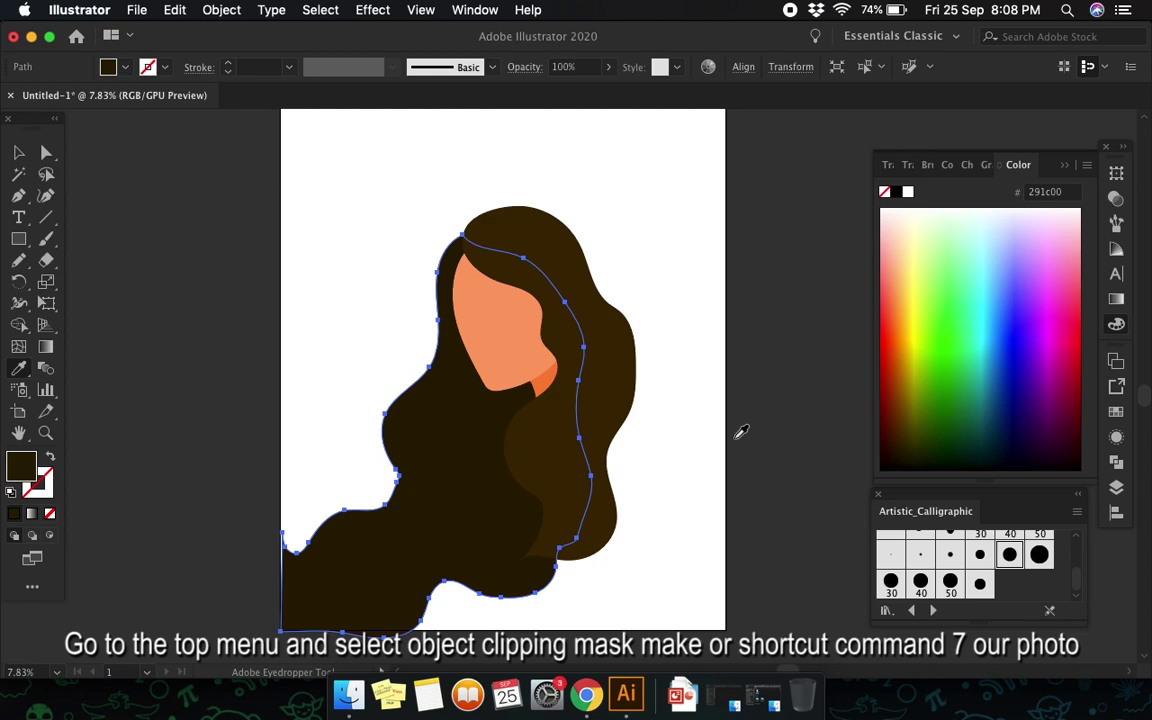
scroll(290, 550, up, 4)
Step: Nudge the hair's bottom-left anchors left so the corner meets the artboard edge
scroll(286, 510, up, 8)
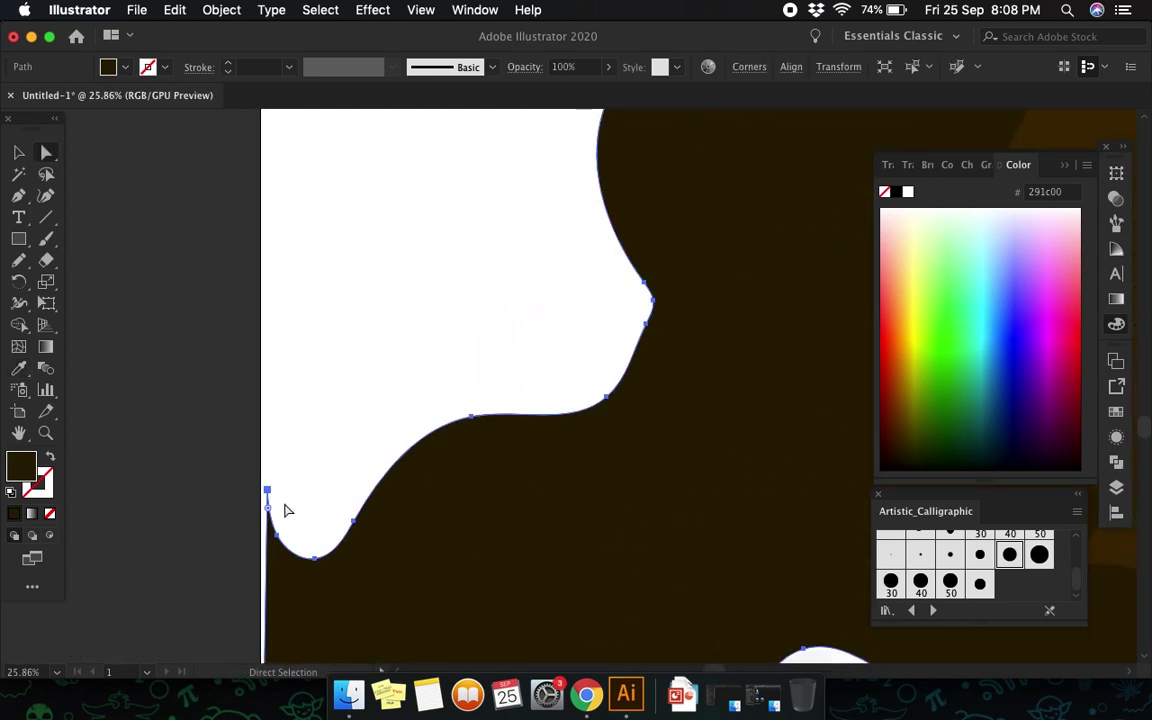
key(a)
drag(266, 490, 257, 490)
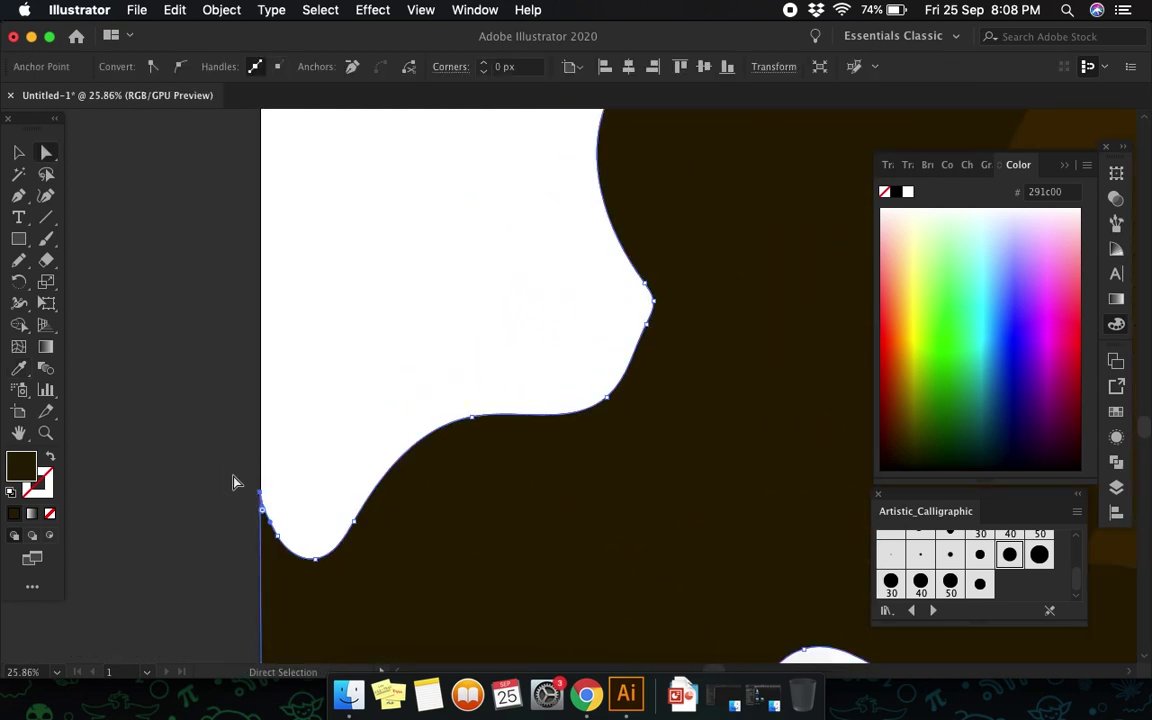
click(234, 478)
scroll(234, 478, down, 10)
scroll(300, 545, up, 5)
scroll(330, 530, up, 7)
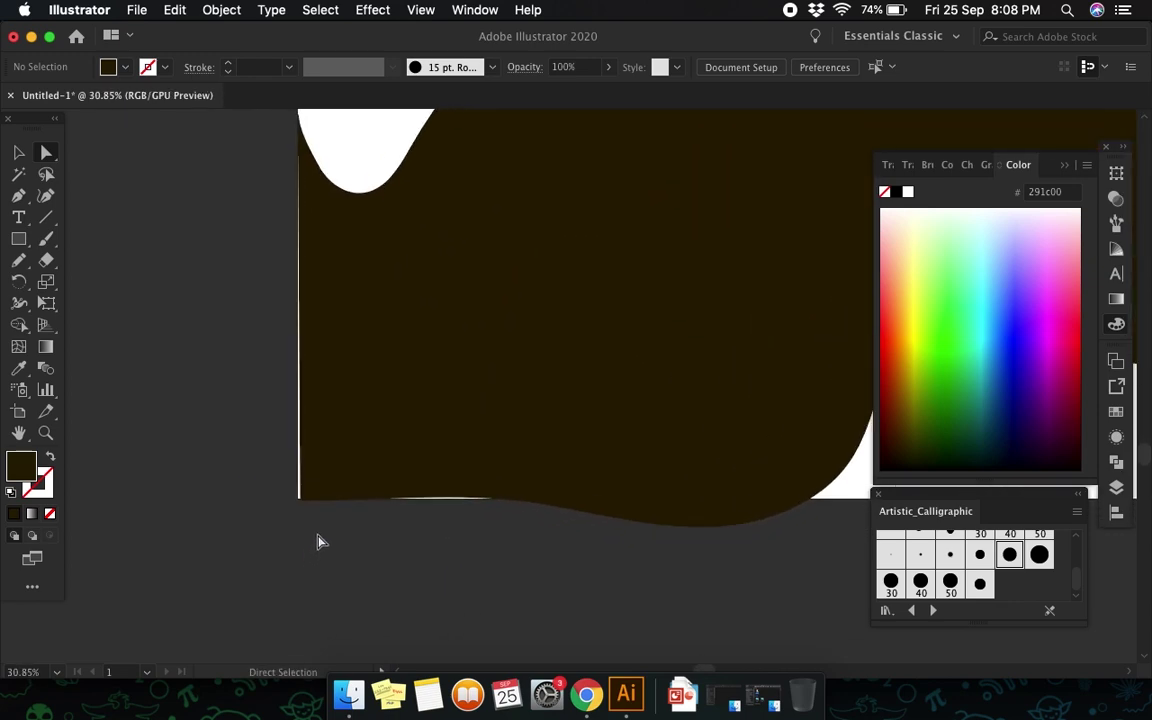
click(302, 500)
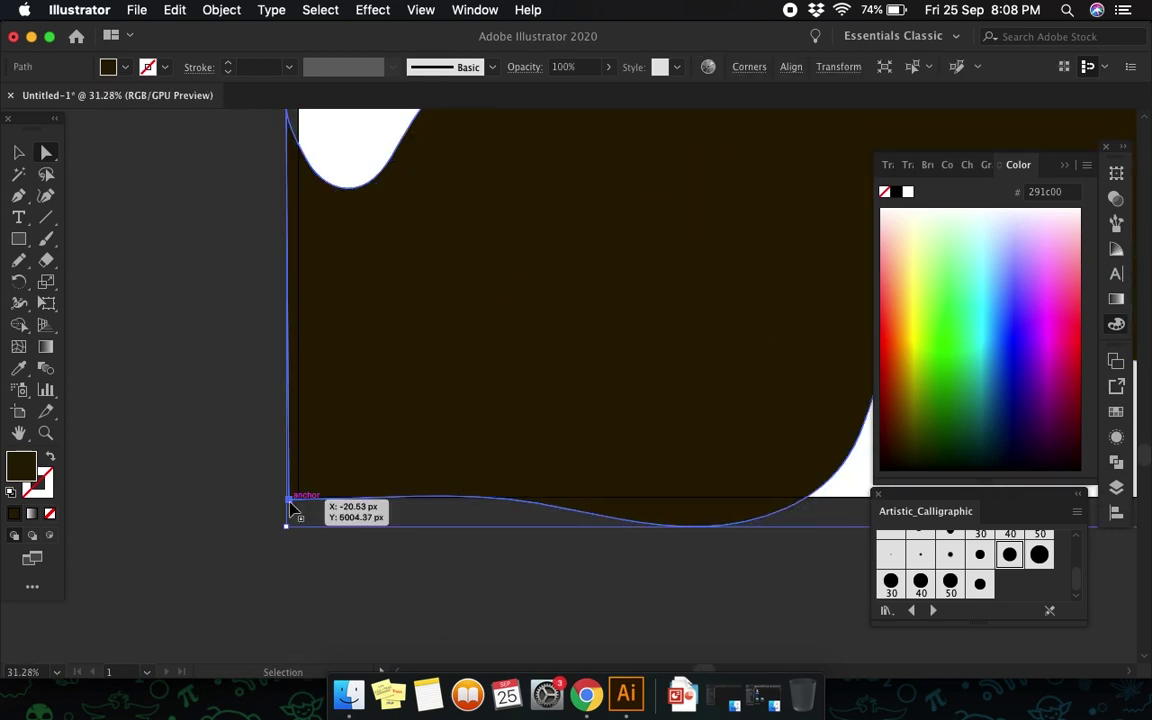
click(301, 502)
drag(304, 508, 291, 504)
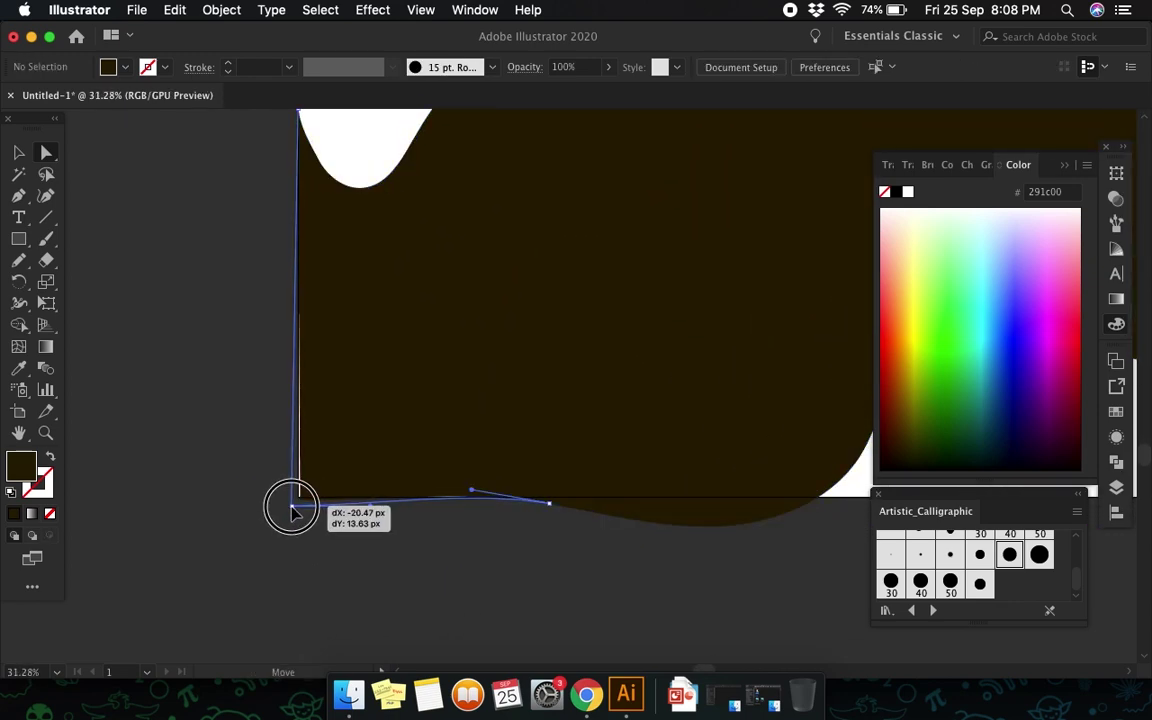
click(381, 561)
Step: Reshape the face outline by lowering its left cheek anchor and adjusting the top curve
scroll(383, 565, down, 8)
scroll(545, 540, down, 1)
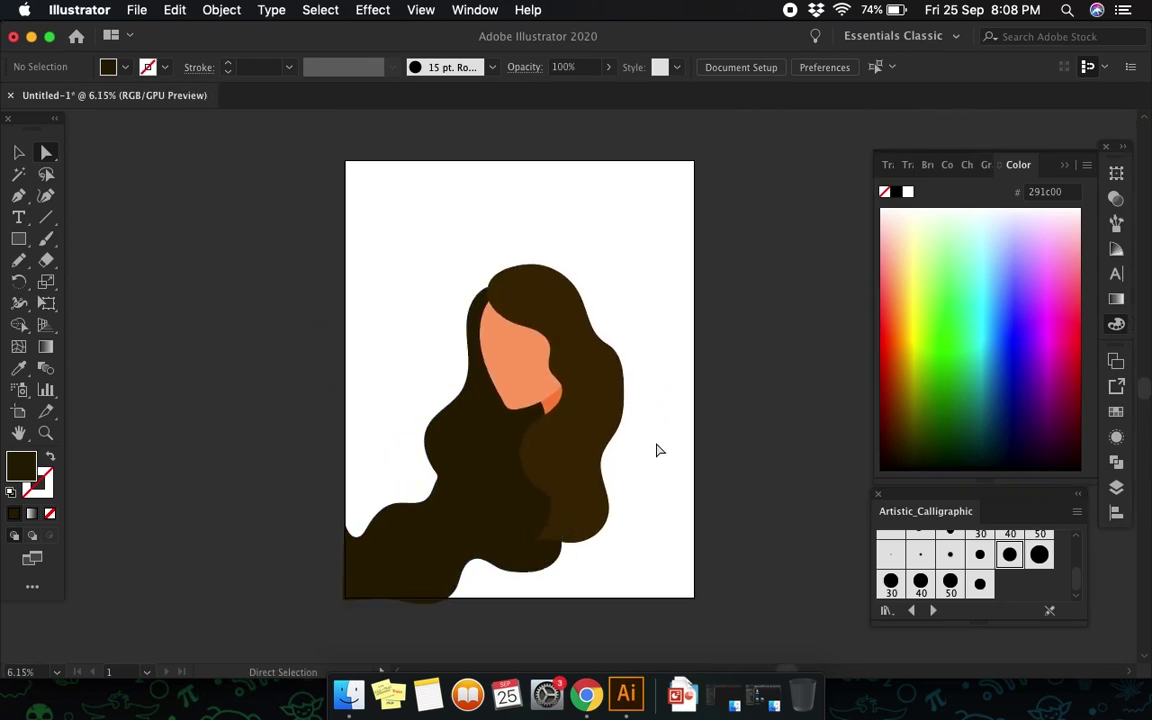
scroll(623, 309, up, 1)
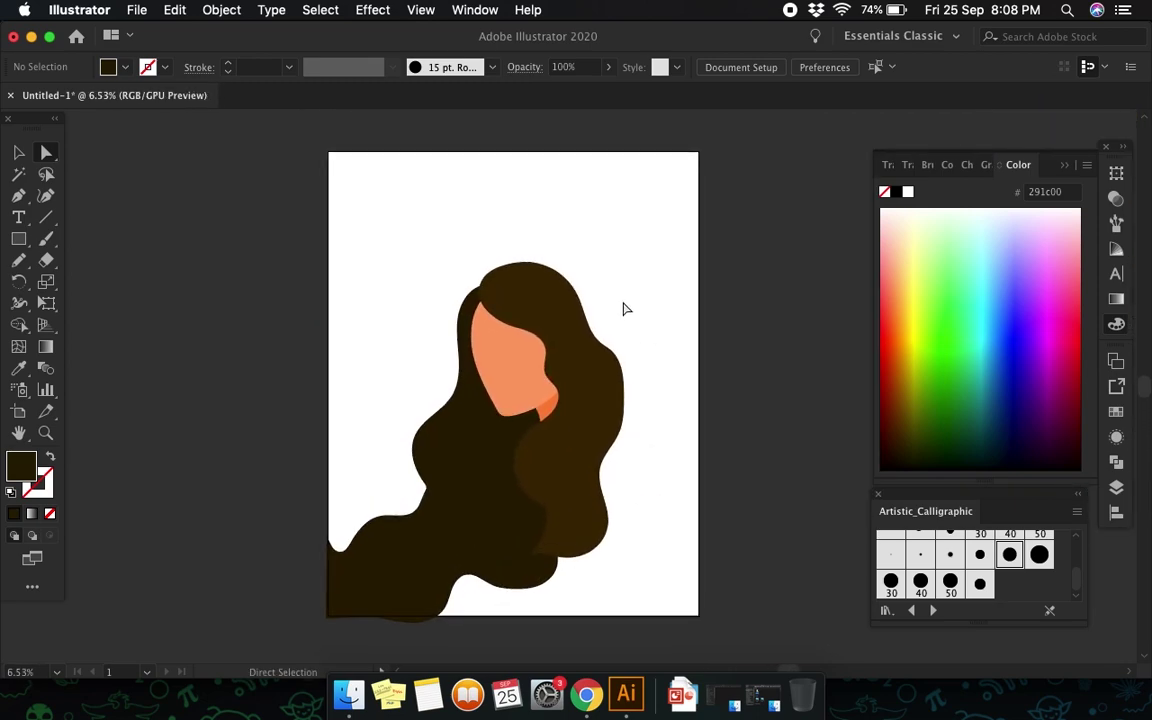
scroll(594, 496, up, 1)
scroll(591, 550, up, 3)
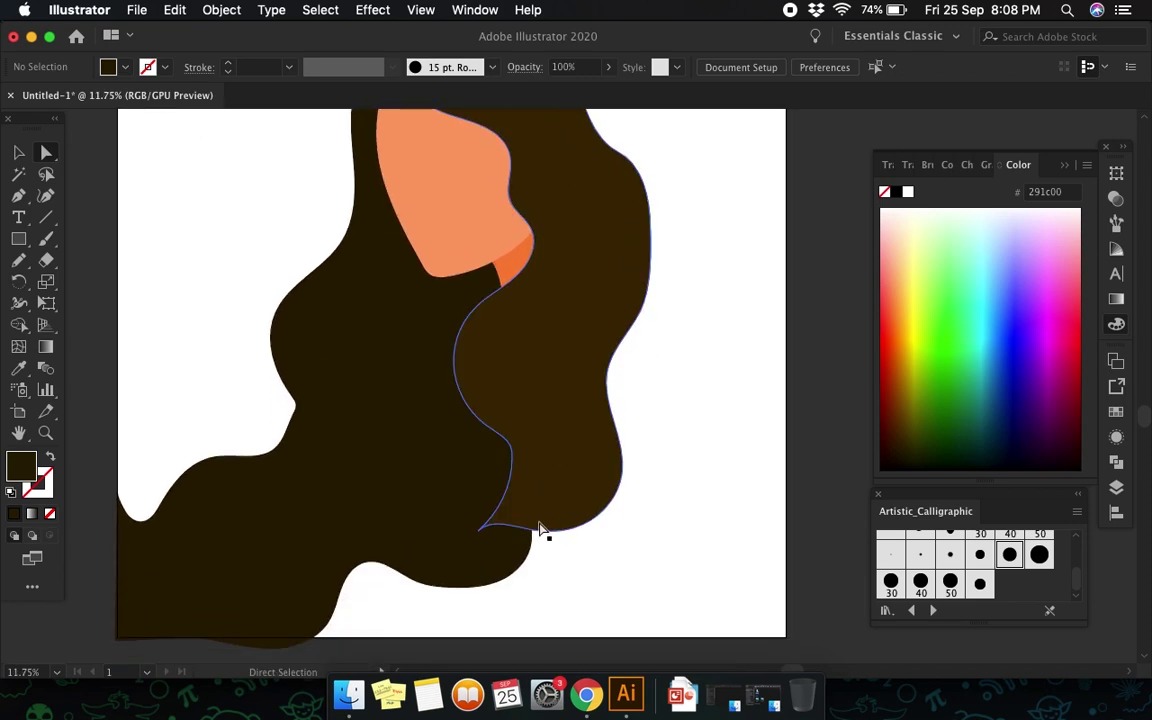
scroll(538, 530, up, 3)
scroll(540, 437, up, 3)
scroll(447, 252, up, 2)
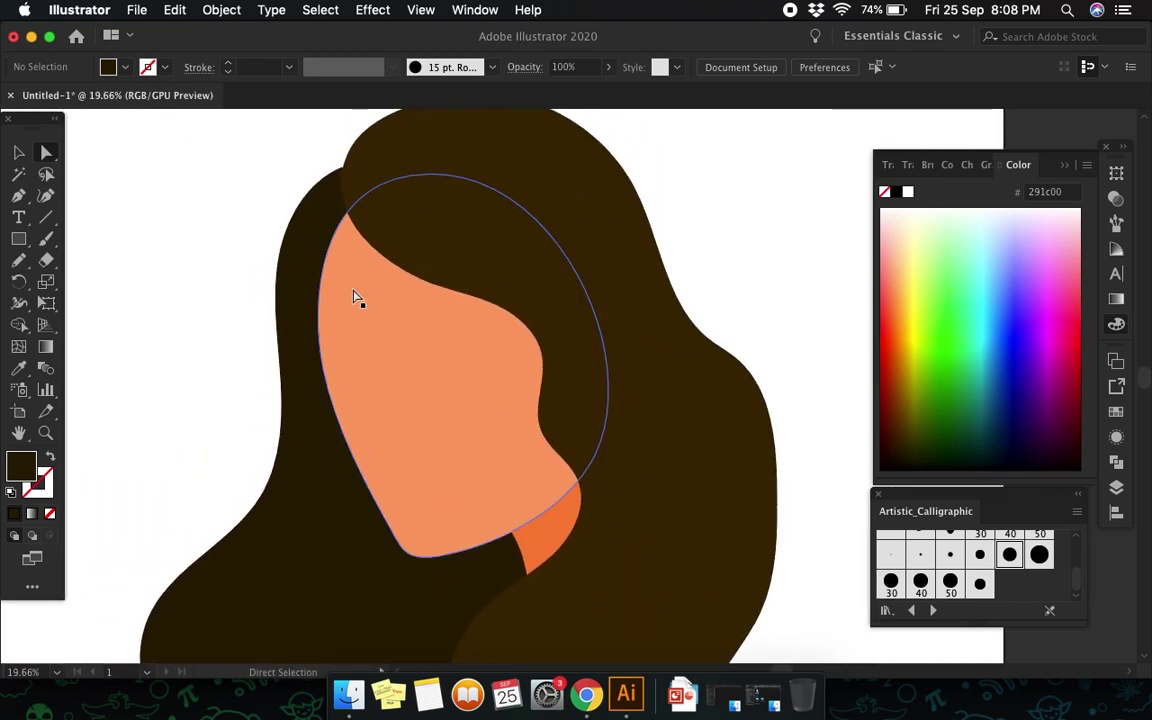
click(345, 253)
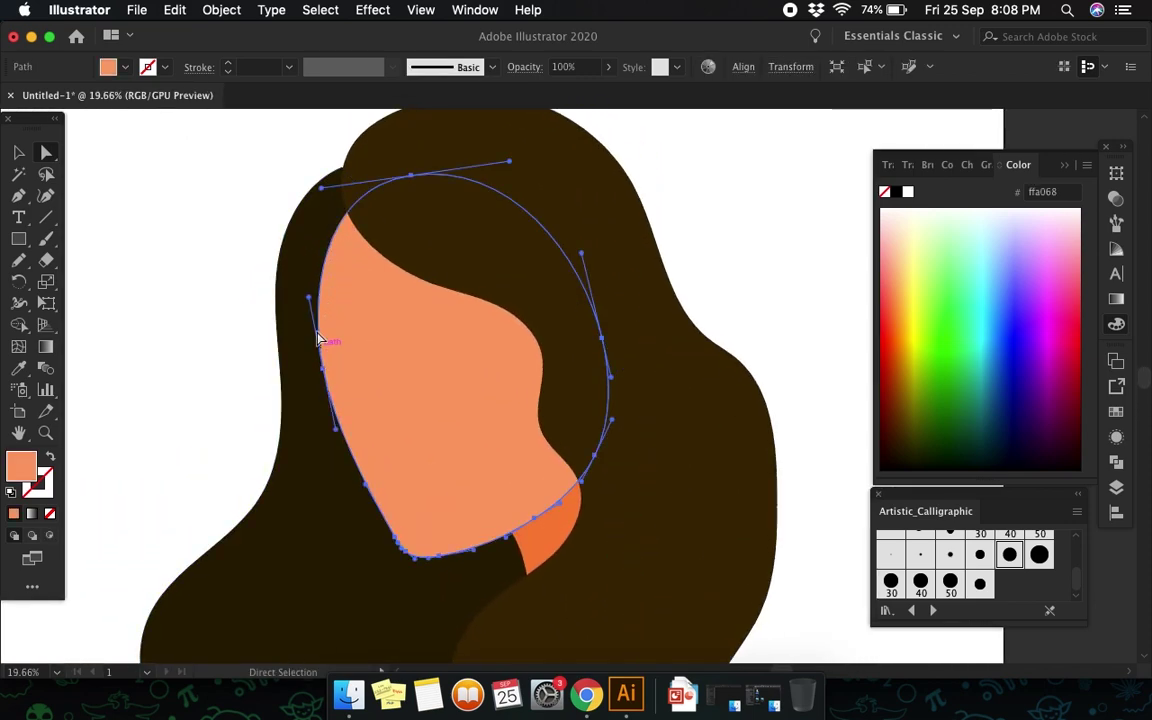
drag(320, 345, 323, 369)
click(410, 176)
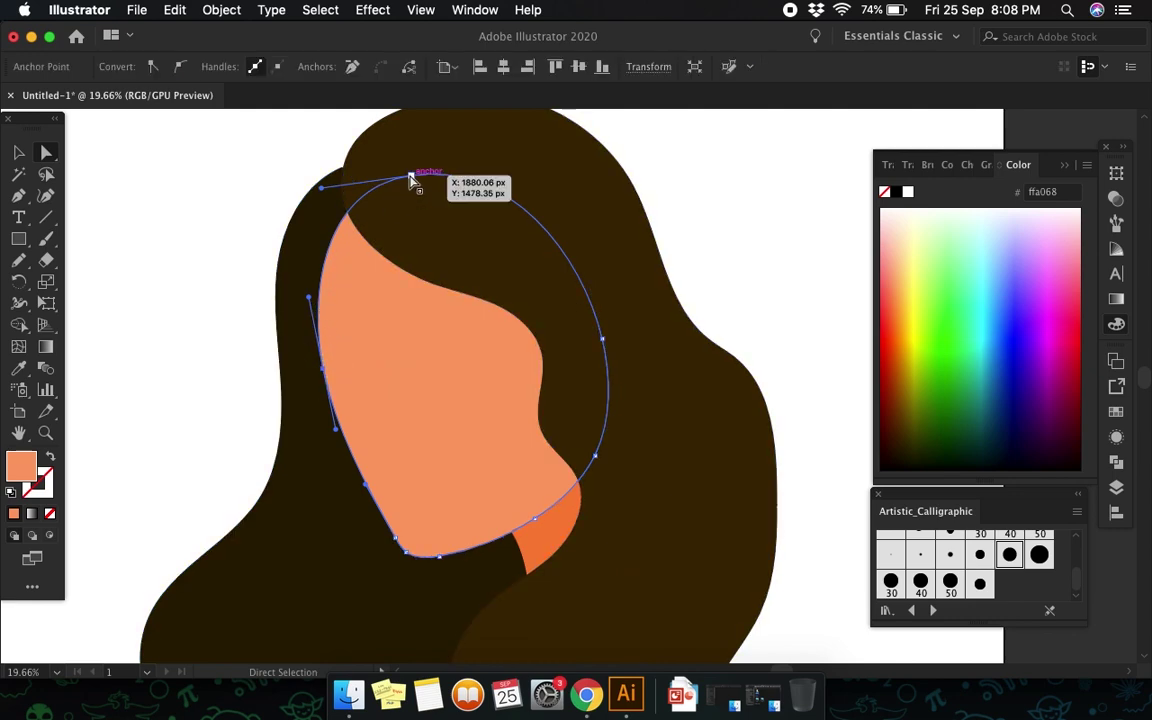
mouse_move(321, 187)
mouse_down()
mouse_move(335, 190)
mouse_move(350, 158)
mouse_up()
click(392, 247)
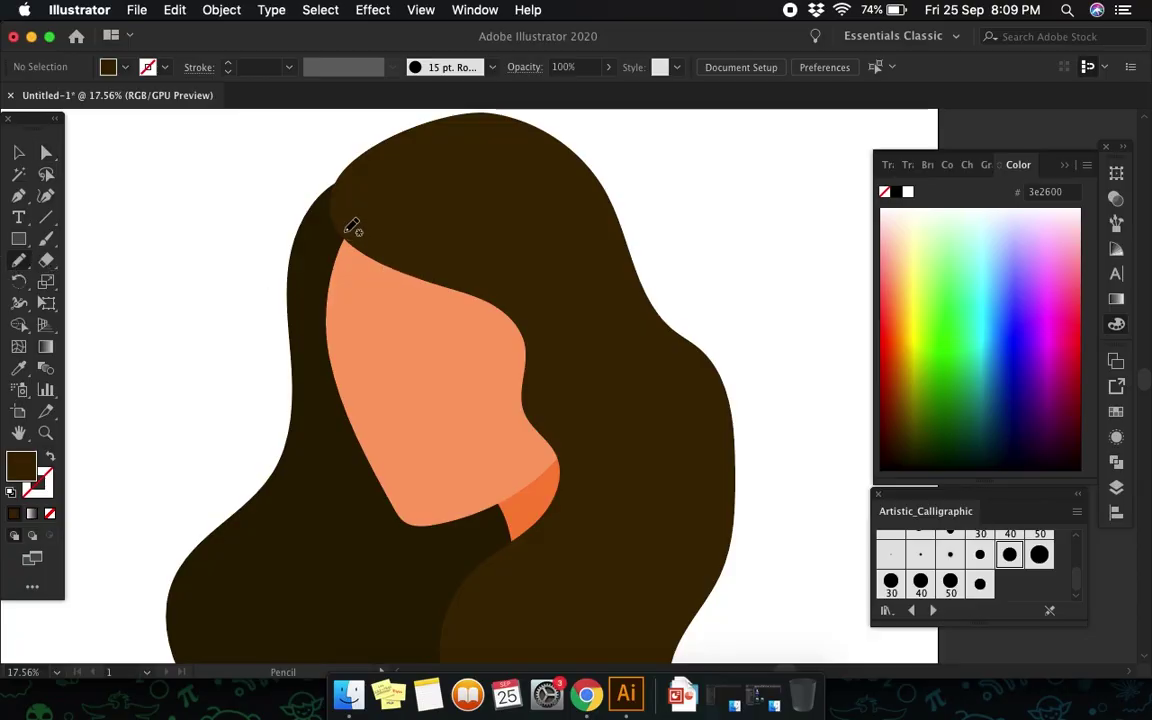
Step: Draw a strand from the top of the face to the chin and fill it dark brown
mouse_move(346, 233)
mouse_down()
mouse_move(500, 532)
mouse_move(527, 481)
mouse_move(514, 373)
mouse_move(365, 240)
mouse_move(362, 250)
mouse_up()
key(v)
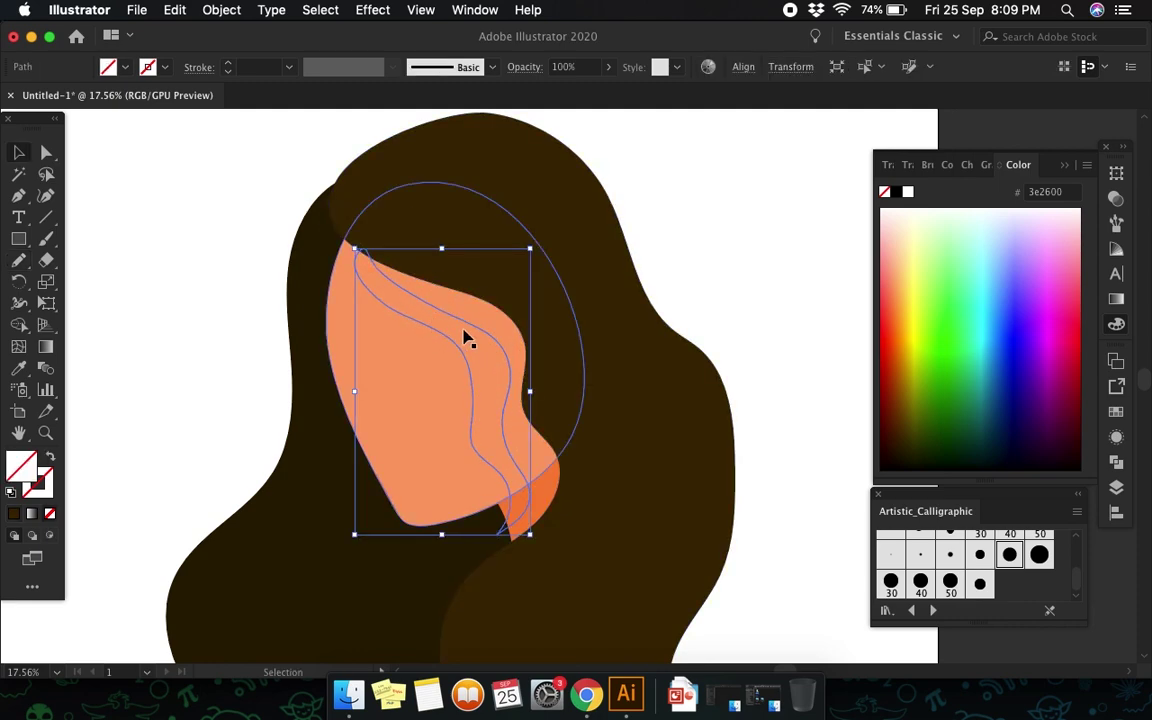
drag(466, 325, 460, 298)
key(i)
click(655, 315)
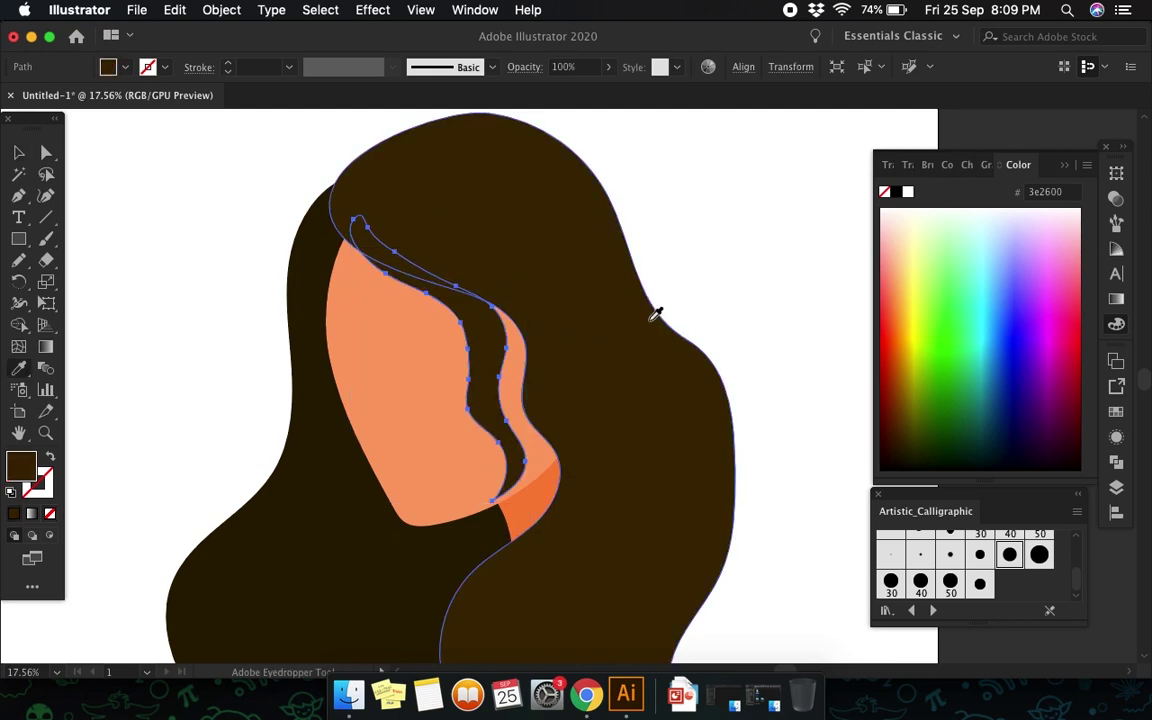
key(v)
Step: Widen the hair from its left side and fill another strand with the hair colour
scroll(707, 288, up, 2)
drag(291, 370, 326, 369)
click(150, 300)
key(super+minus)
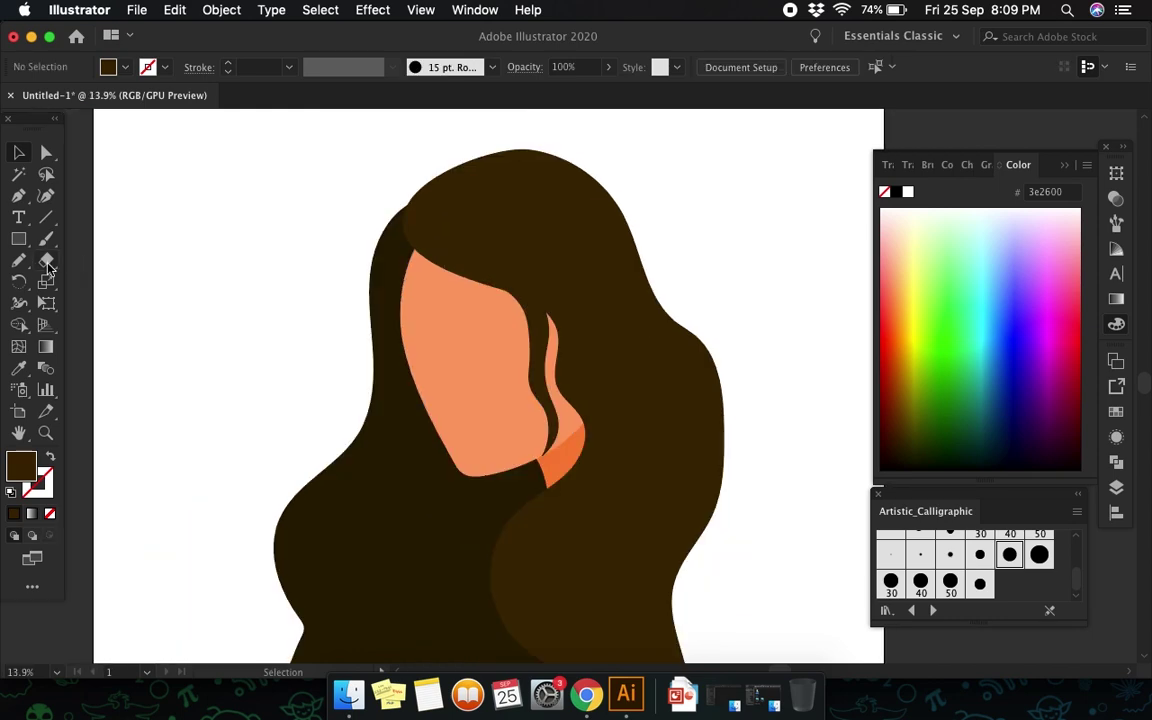
mouse_move(440, 393)
mouse_down()
mouse_move(426, 368)
mouse_move(360, 497)
mouse_move(406, 362)
mouse_up()
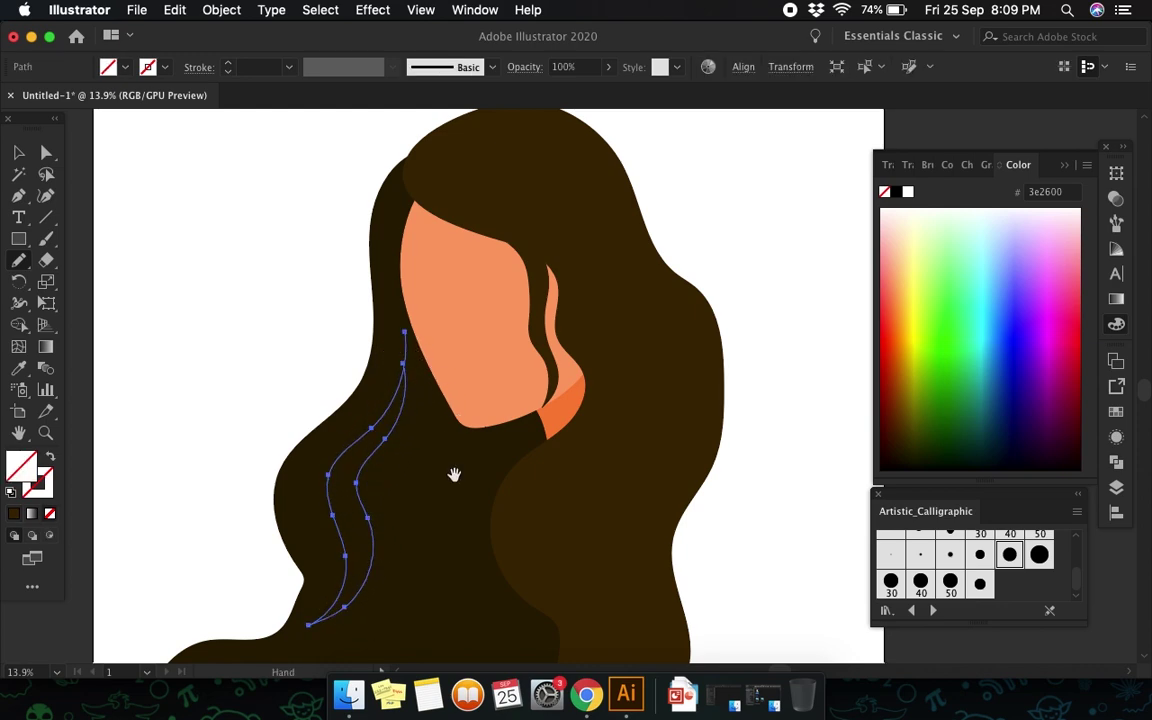
scroll(455, 450, down, 3)
key(shift+x)
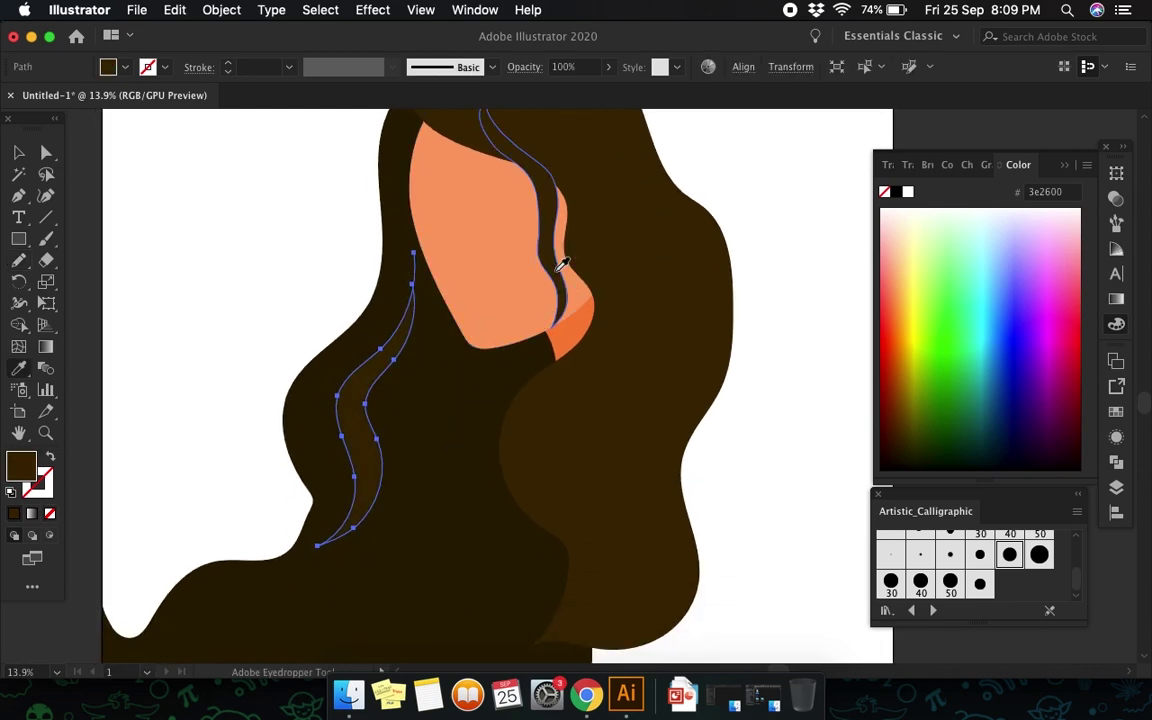
key(v)
click(765, 312)
scroll(609, 450, down, 3)
scroll(494, 537, up, 3)
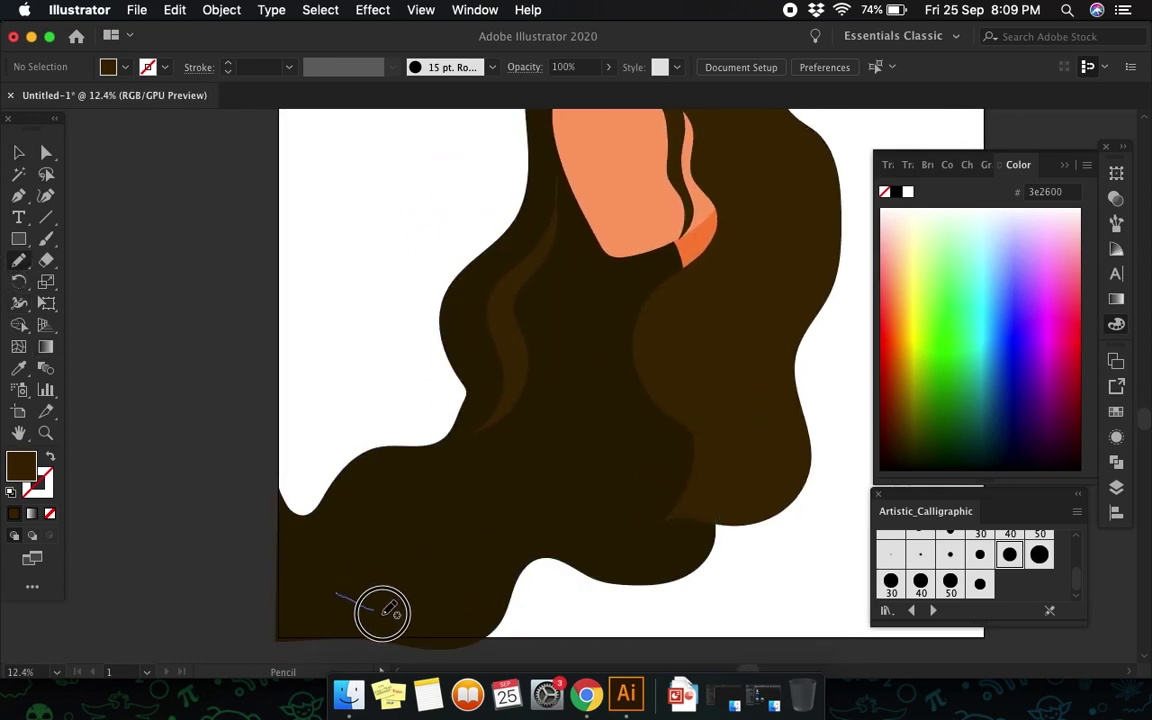
Step: Draw a long curved strand across the lower hair, filled with the hair's brown
drag(382, 612, 435, 585)
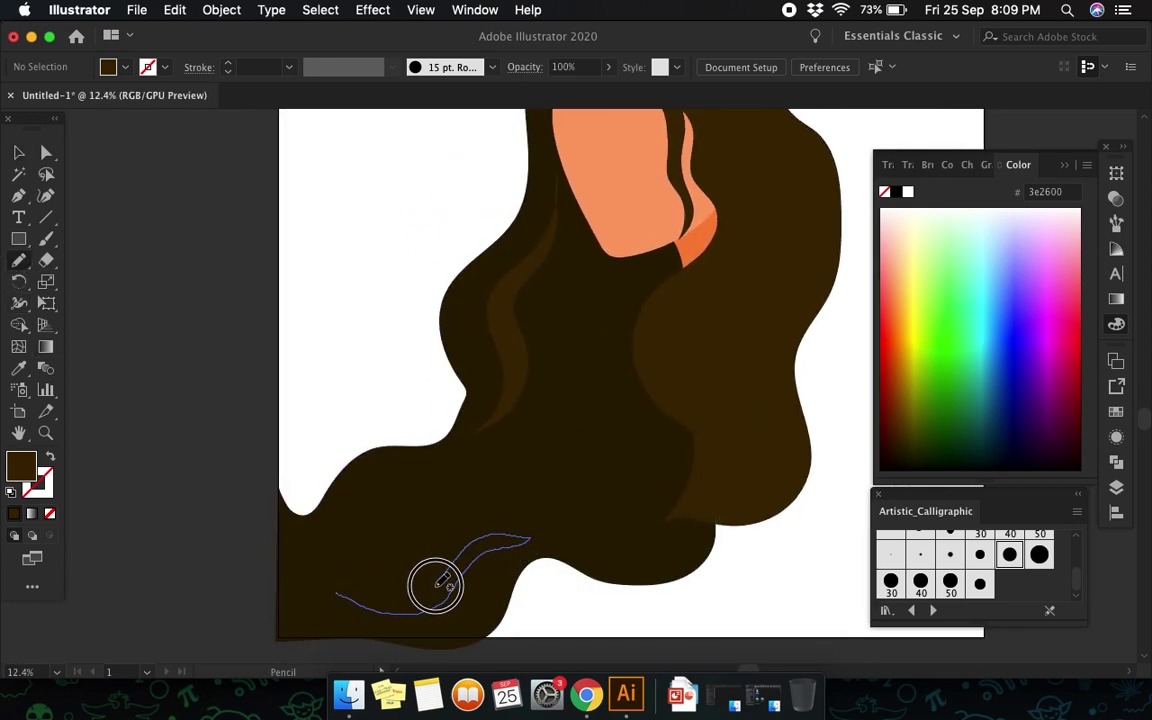
drag(435, 585, 343, 584)
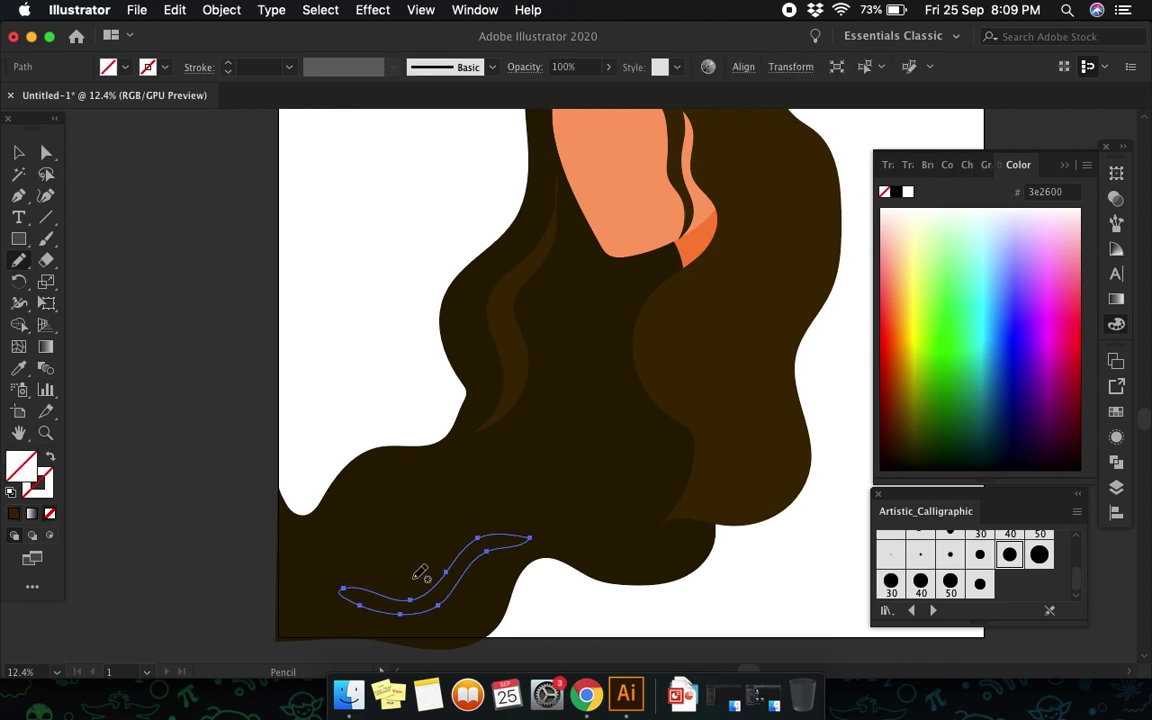
key(i)
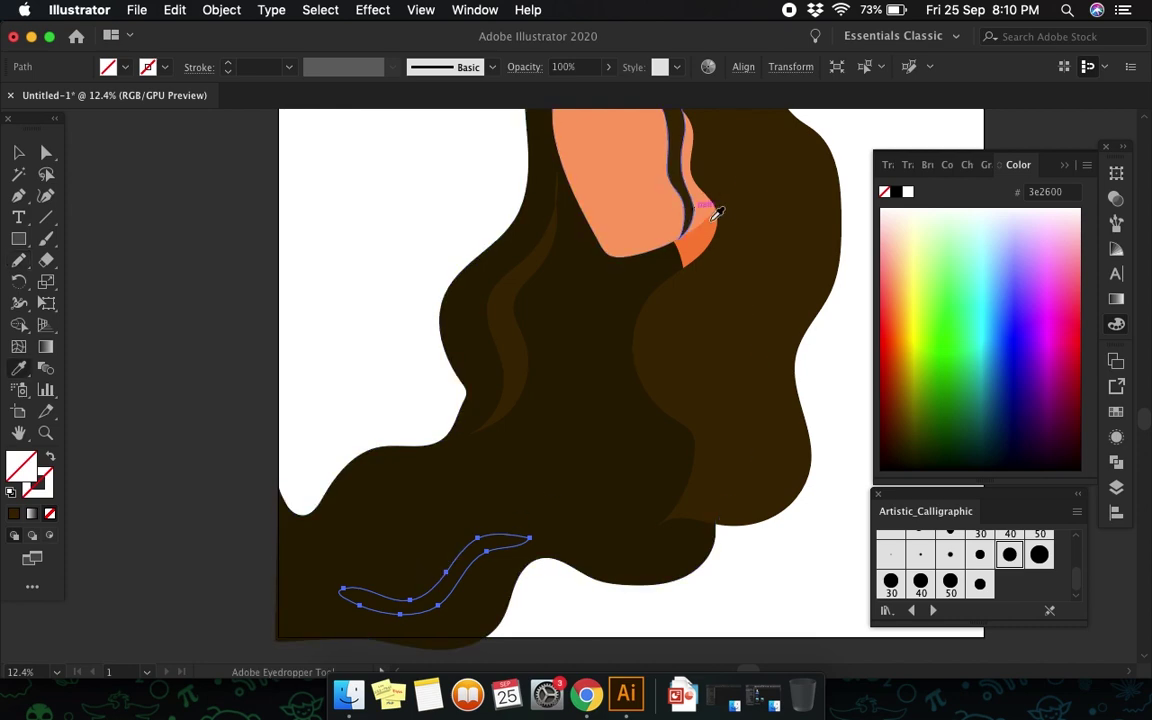
click(733, 266)
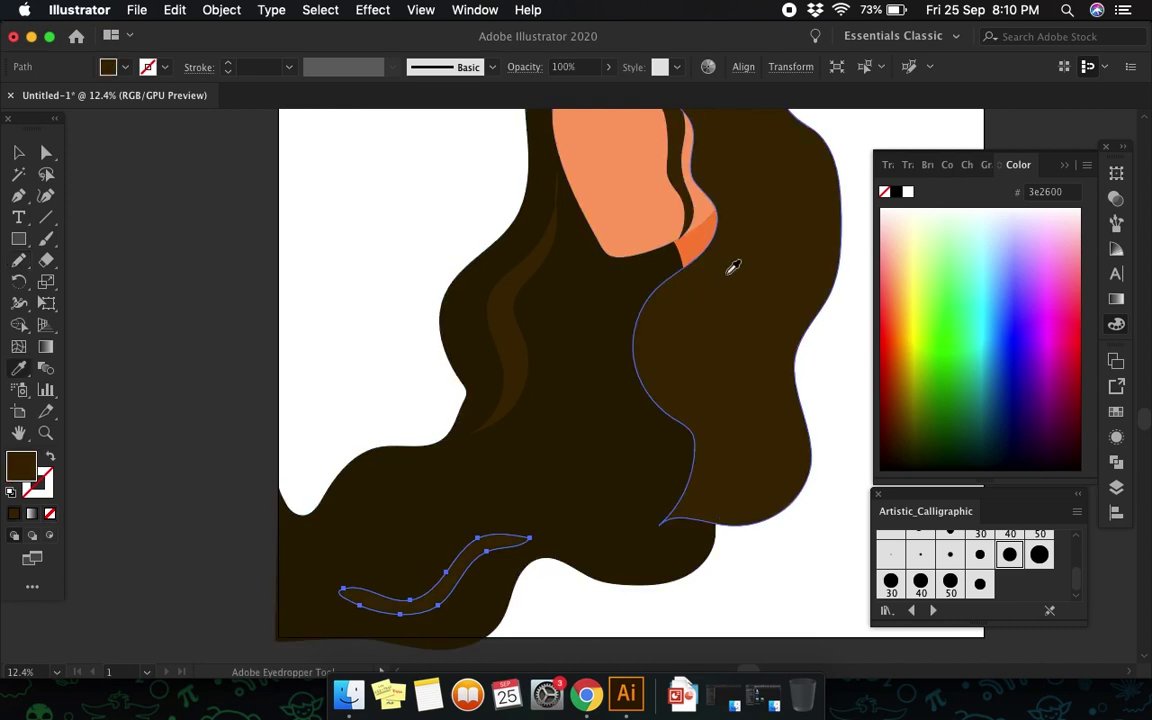
key(v)
click(843, 465)
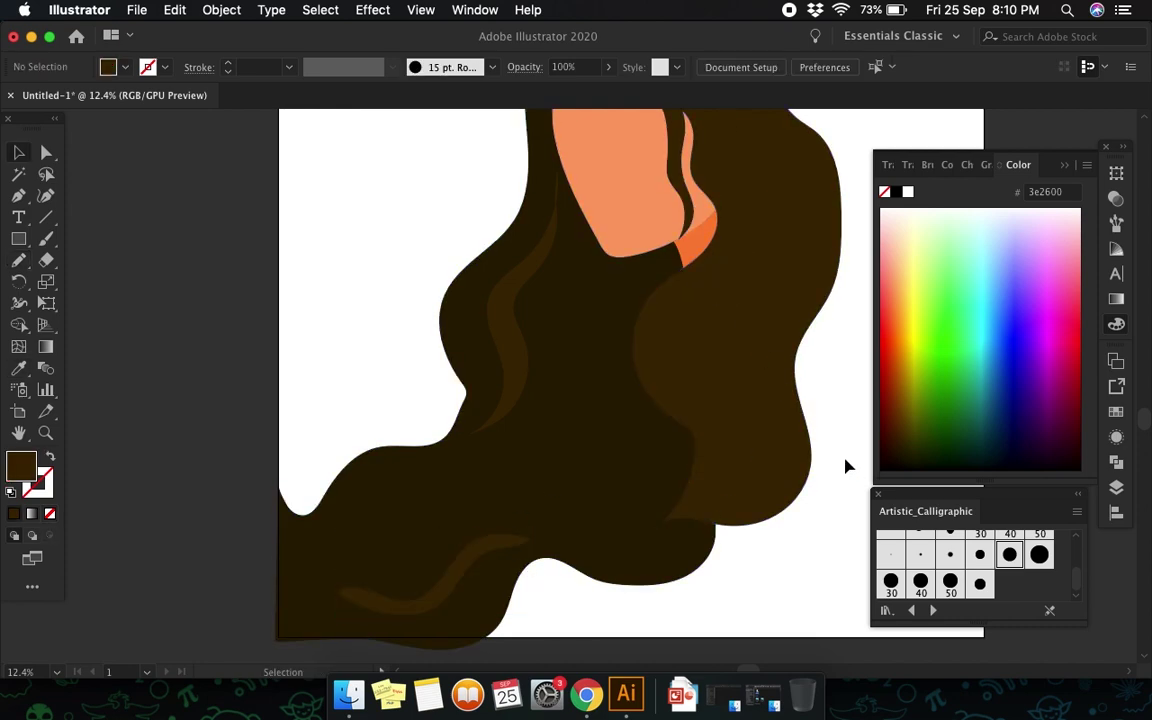
scroll(845, 458, down, 2)
drag(845, 458, 758, 501)
scroll(445, 640, up, 1)
Step: Flatten and tilt the small curved strand, then delete it
click(478, 591)
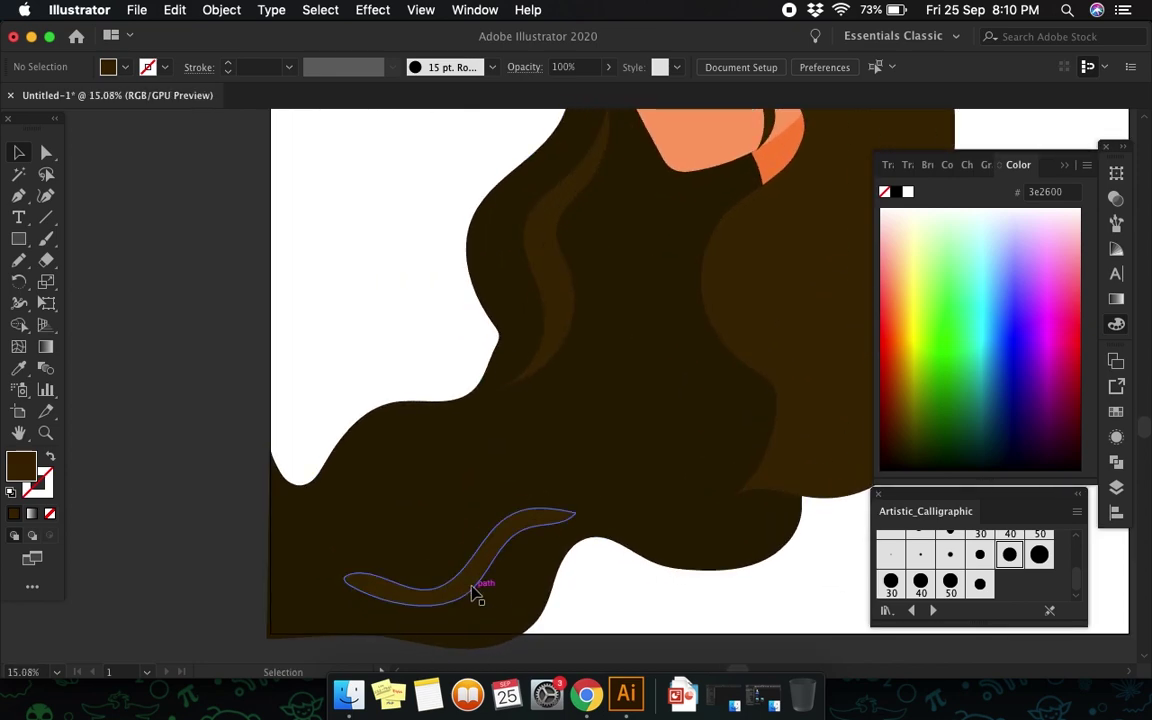
scroll(470, 532, up, 1)
drag(459, 509, 460, 551)
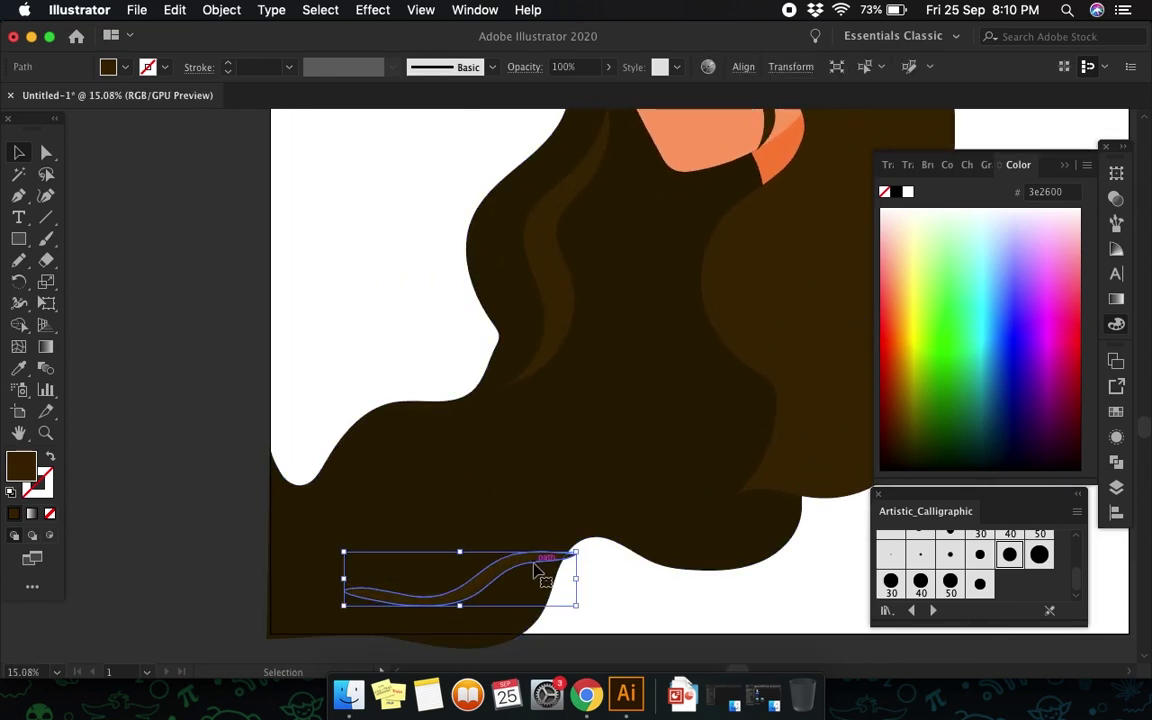
mouse_move(587, 546)
mouse_down()
mouse_move(560, 522)
mouse_move(566, 539)
mouse_up()
drag(378, 556, 391, 579)
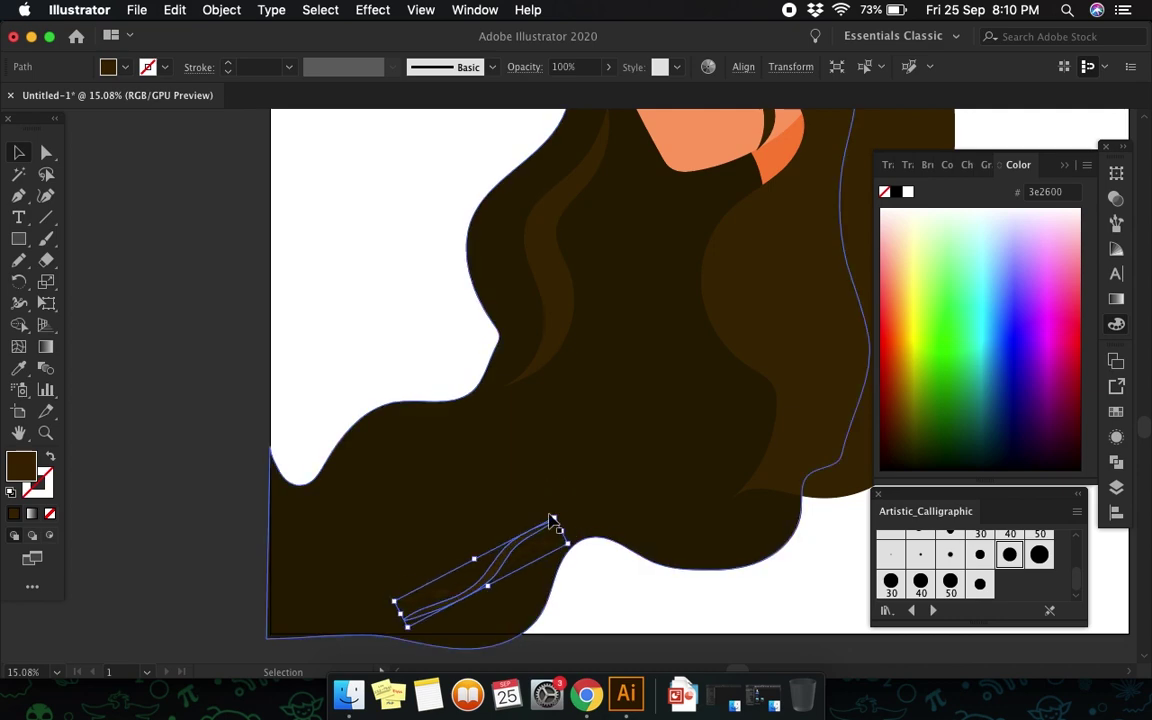
drag(570, 527, 595, 500)
click(630, 595)
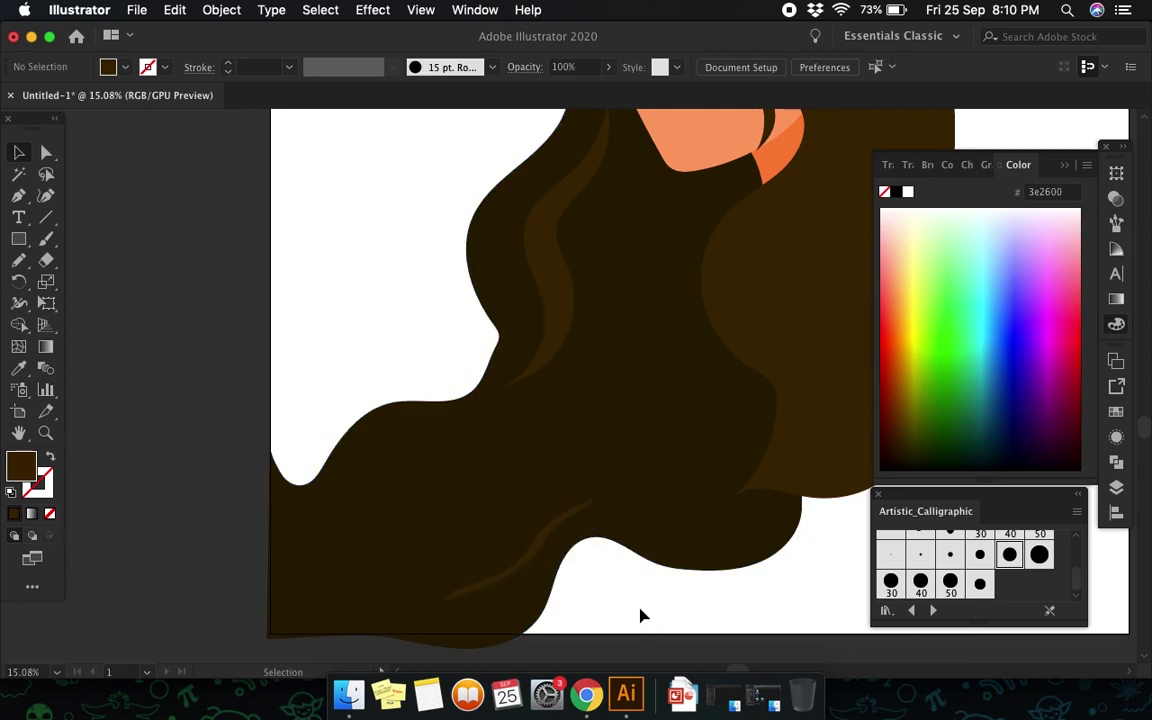
scroll(641, 615, down, 3)
scroll(620, 580, up, 3)
click(588, 527)
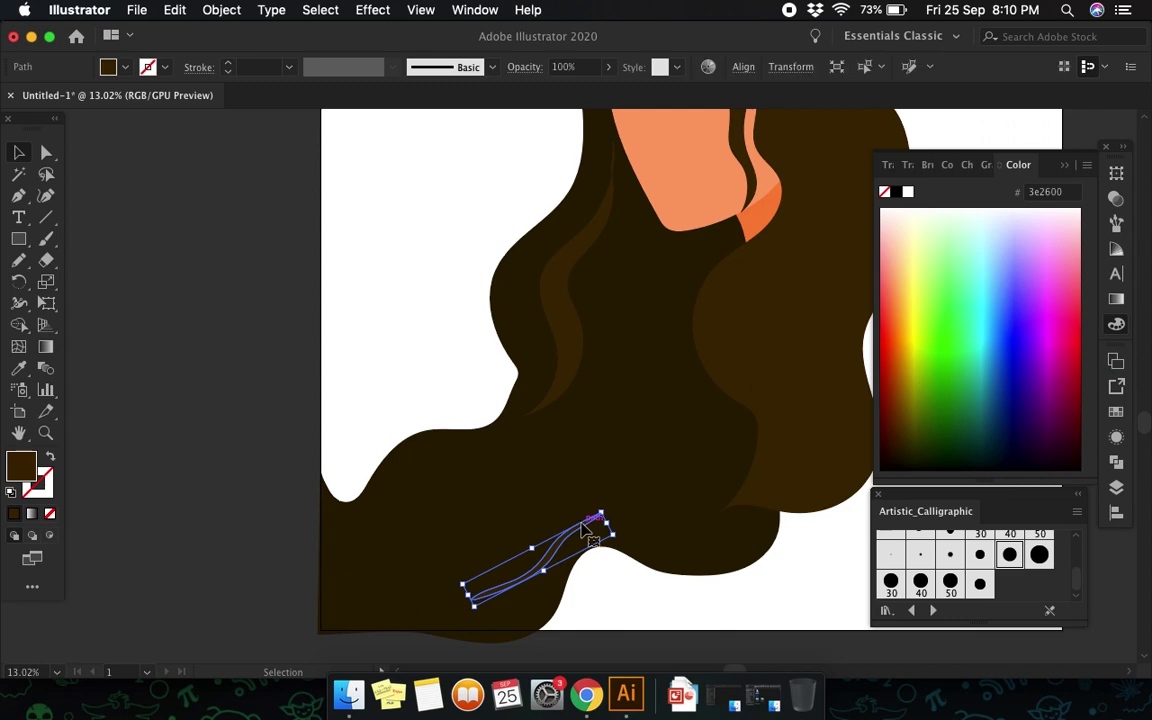
key(Delete)
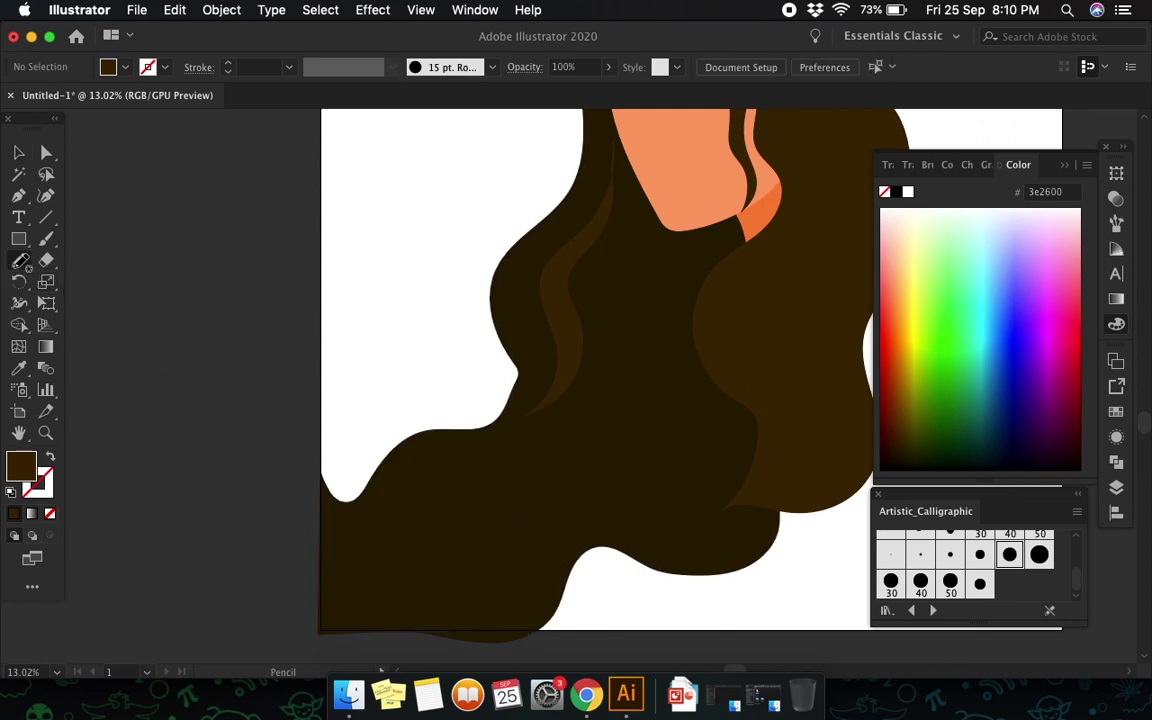
Step: Draw a replacement strand in the lower hair, fill it brown, and fit the artboard in view
mouse_move(514, 595)
mouse_down()
mouse_move(521, 540)
mouse_move(514, 596)
mouse_up()
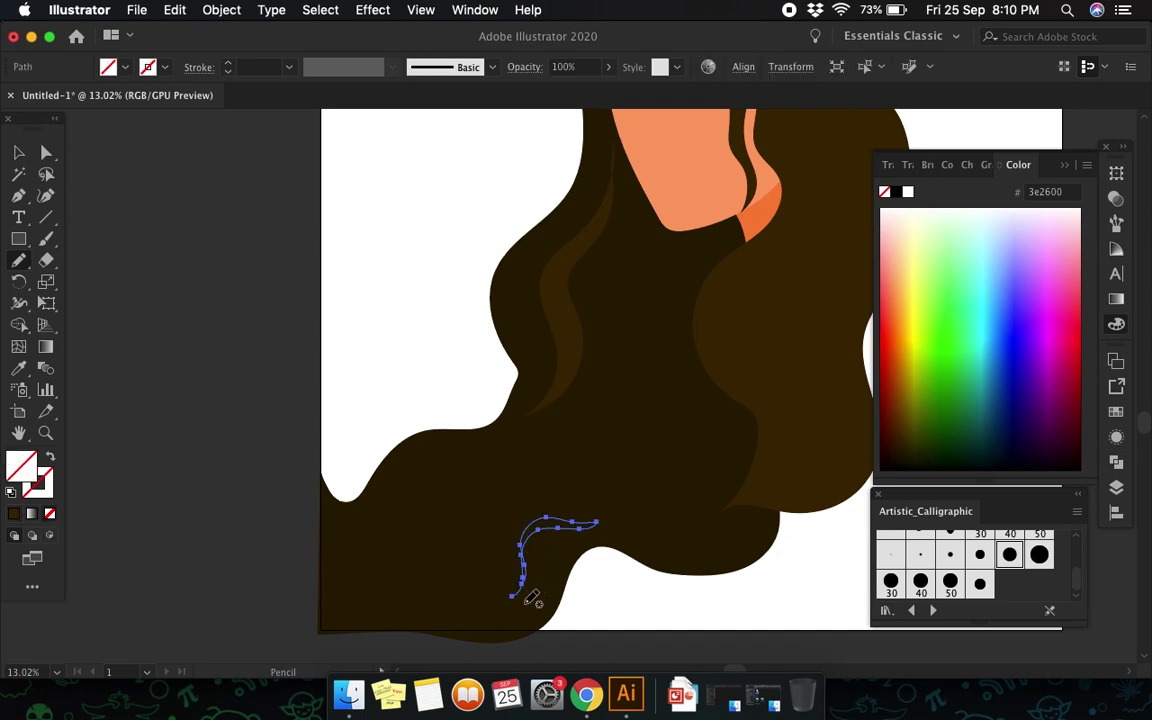
key(i)
click(576, 360)
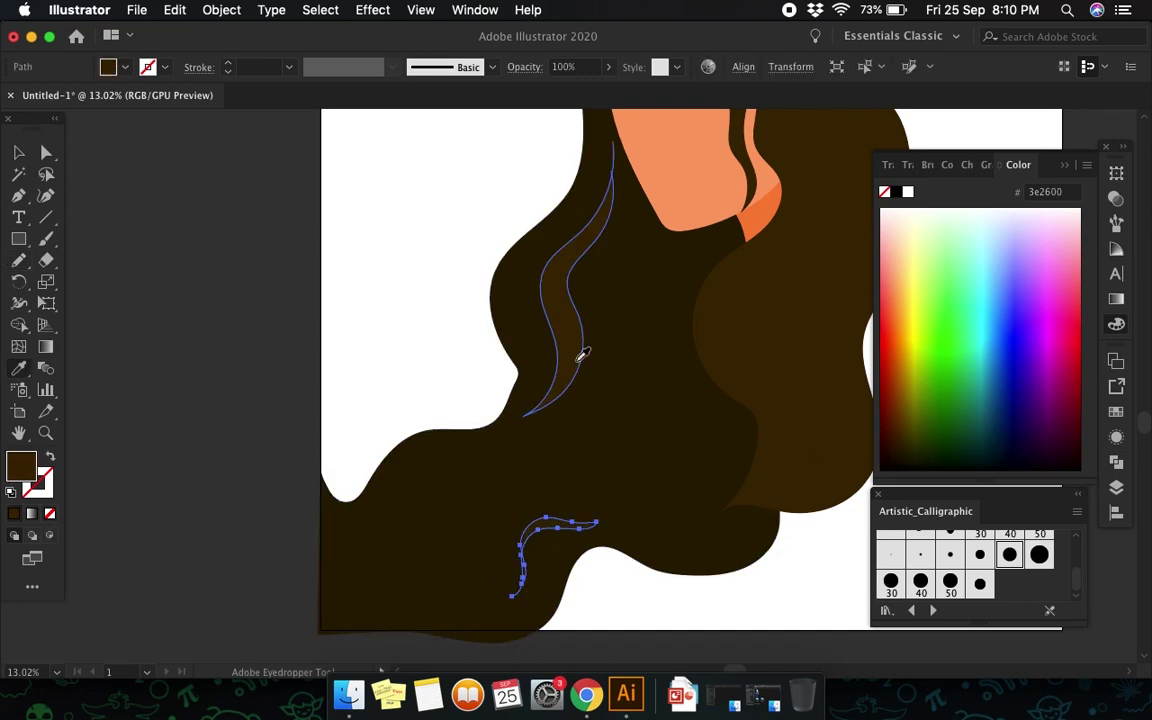
key(v)
click(627, 584)
key(ctrl+0)
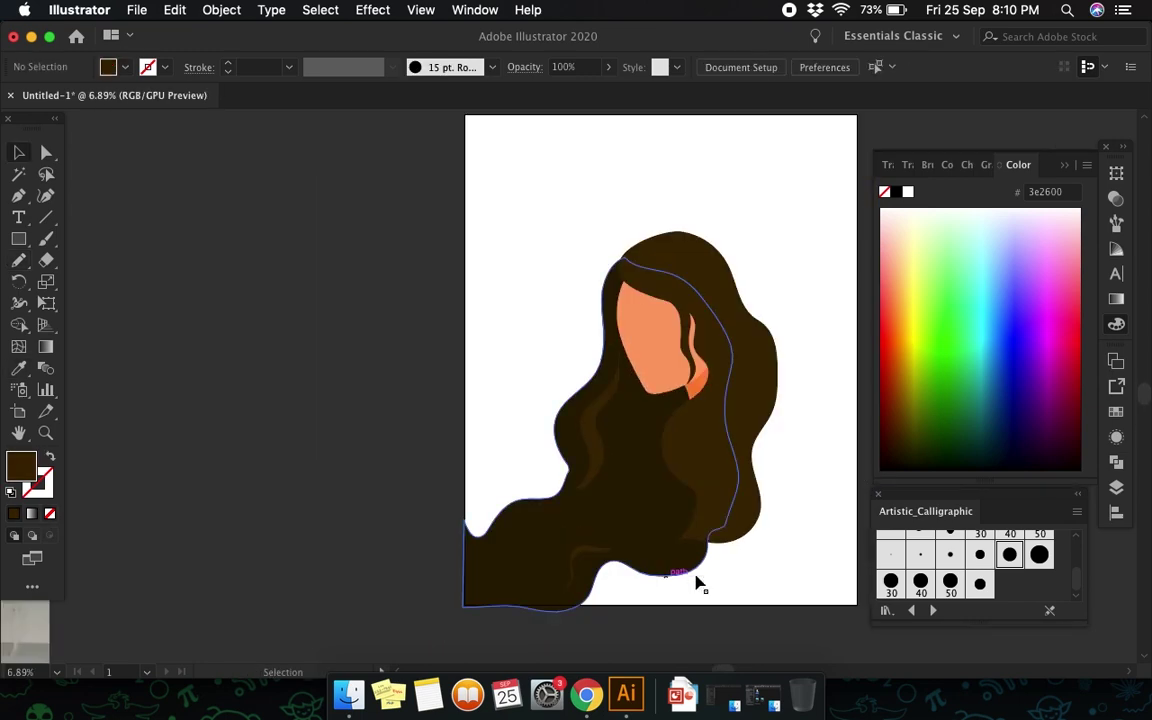
scroll(700, 585, right, 2)
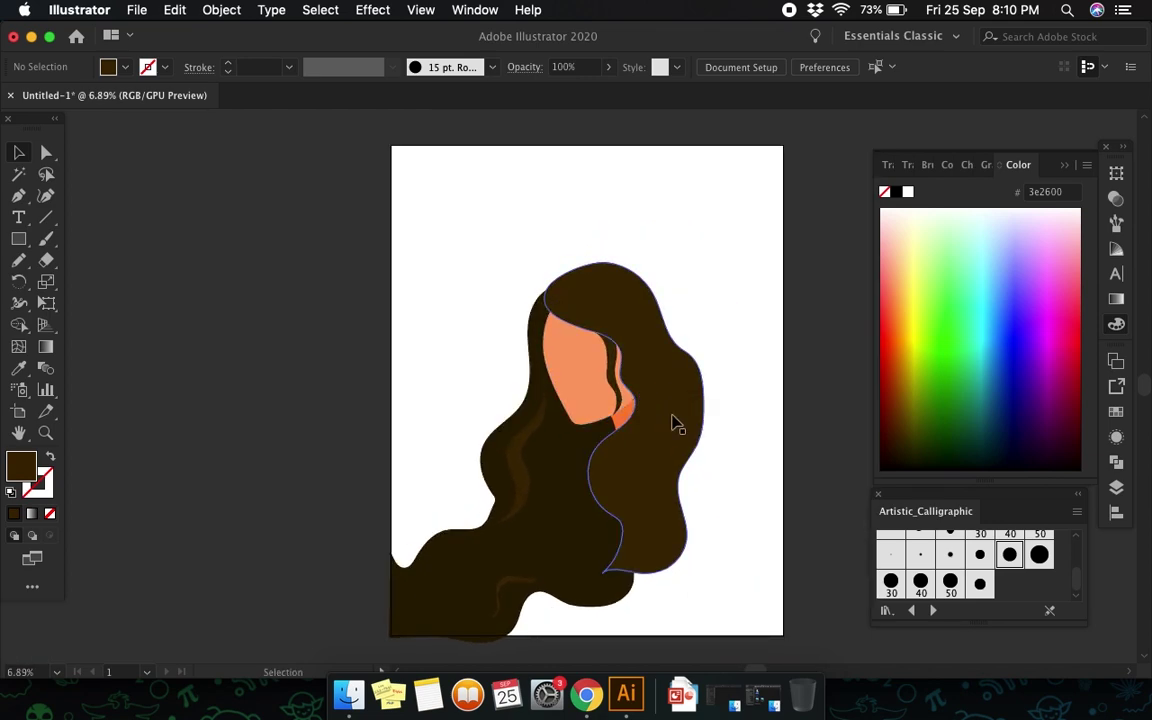
Step: Add an artboard-sized rectangle behind the woman, filled pale yellow
scroll(700, 450, right, 2)
drag(353, 141, 749, 632)
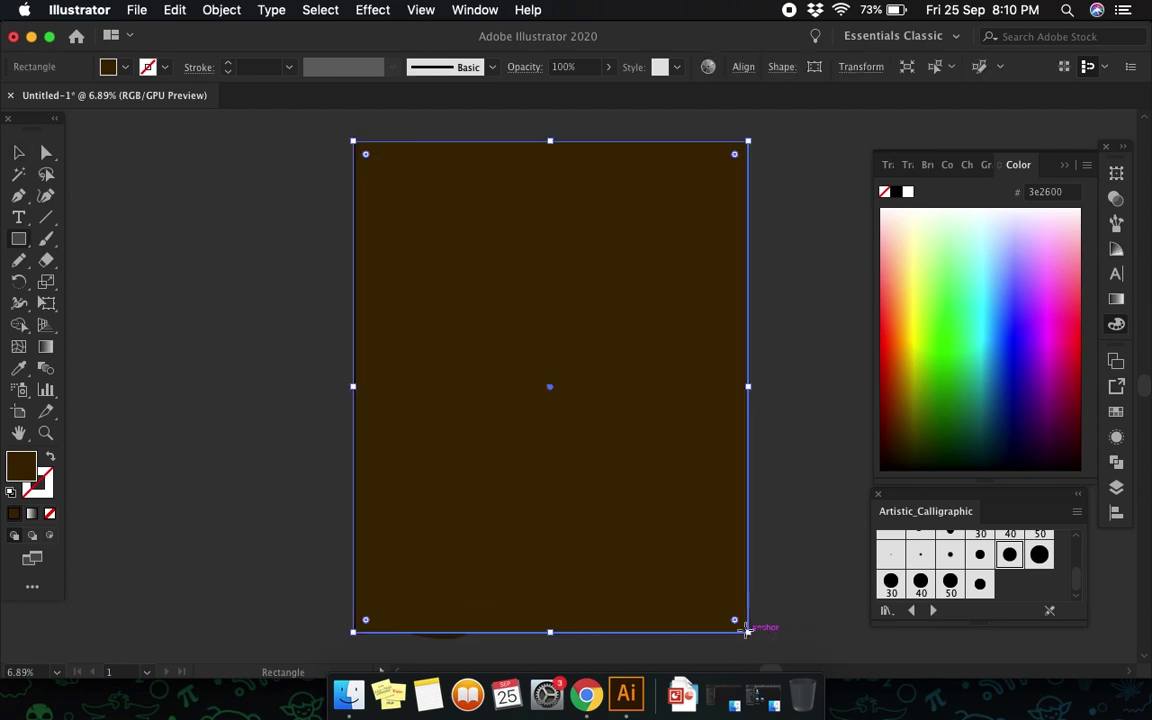
key(ctrl+shift+bracketleft)
key(i)
click(1008, 441)
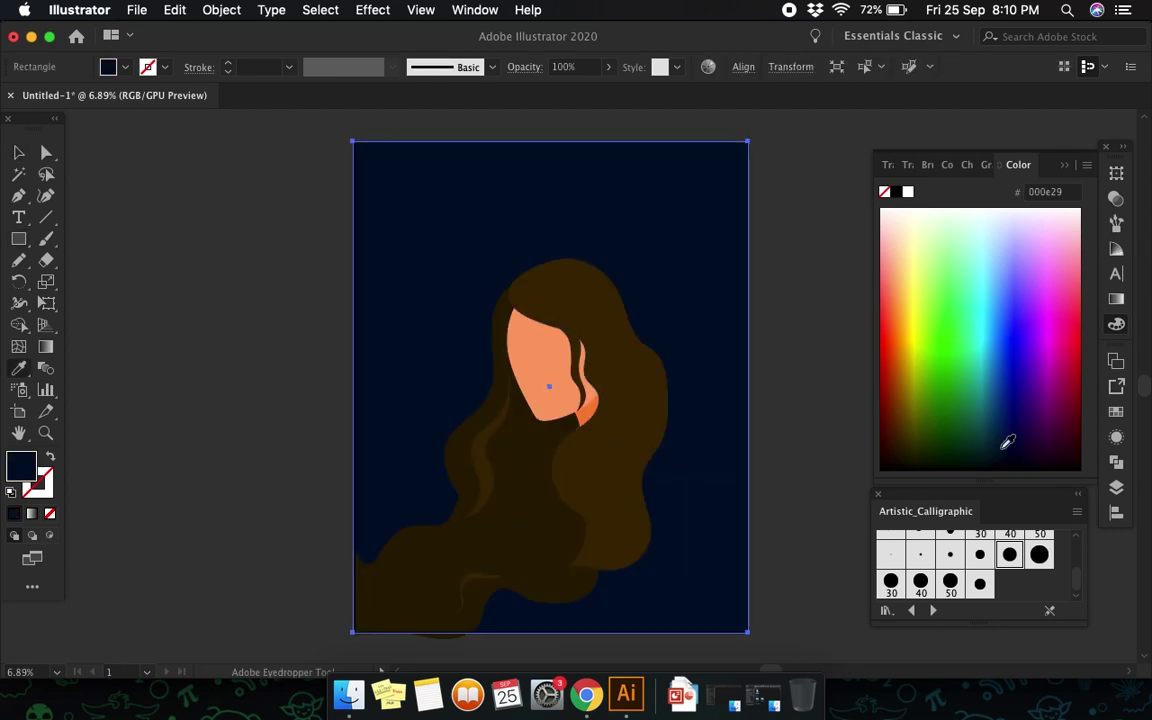
mouse_move(915, 231)
mouse_down()
mouse_move(1070, 262)
mouse_move(1050, 220)
mouse_move(943, 222)
mouse_move(905, 237)
mouse_up()
Step: Recolour the face copy with the darker orange #ff8237 using the Eyedropper
key(v)
scroll(504, 386, up, 5)
click(503, 385)
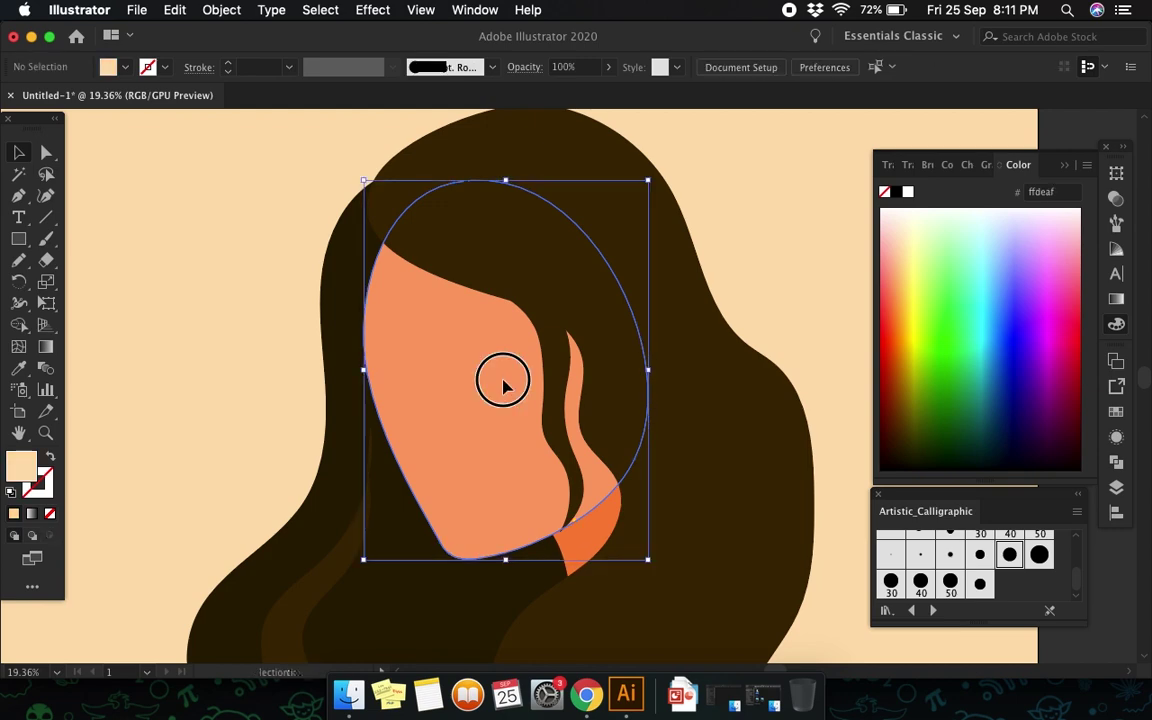
key(i)
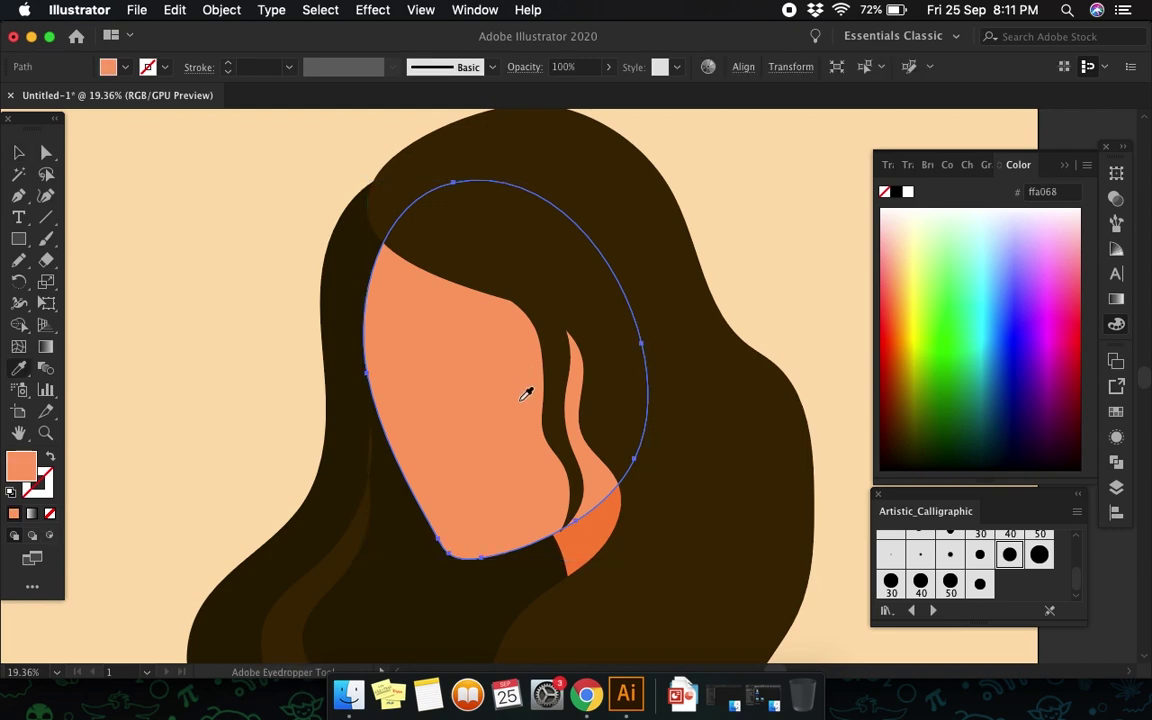
click(603, 516)
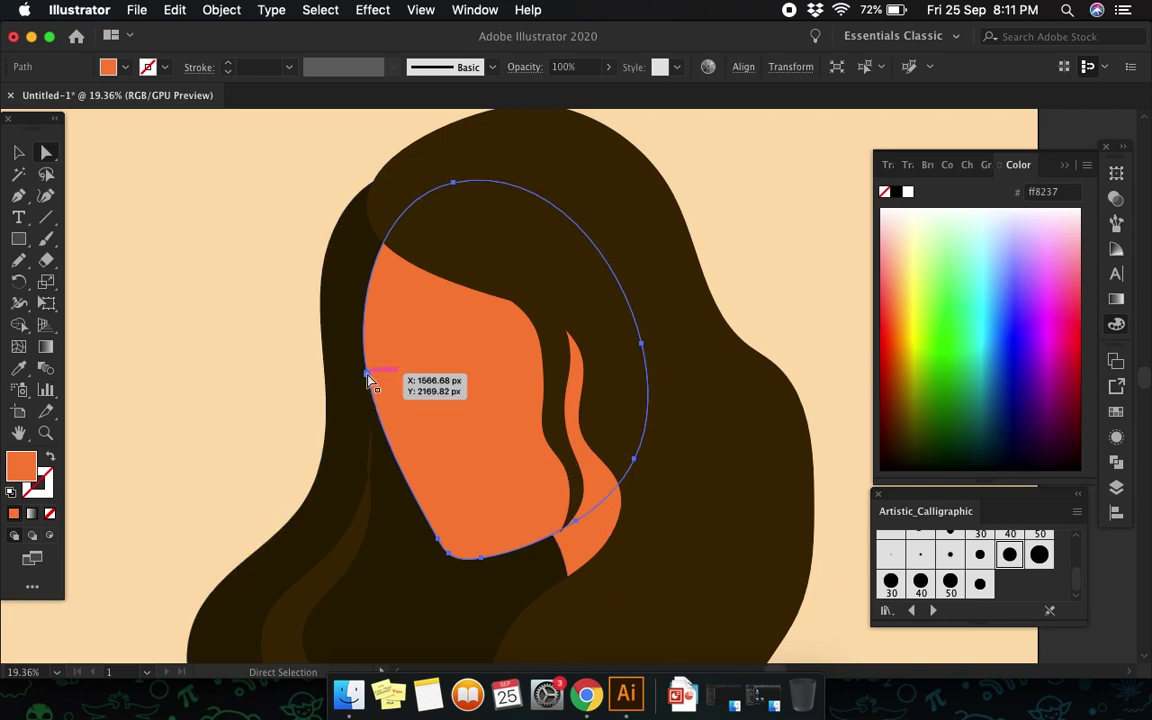
Step: Reshape the orange shape's left edge, top and bottom point into a curved strand
mouse_move(367, 375)
mouse_down()
mouse_move(440, 365)
mouse_move(474, 341)
mouse_up()
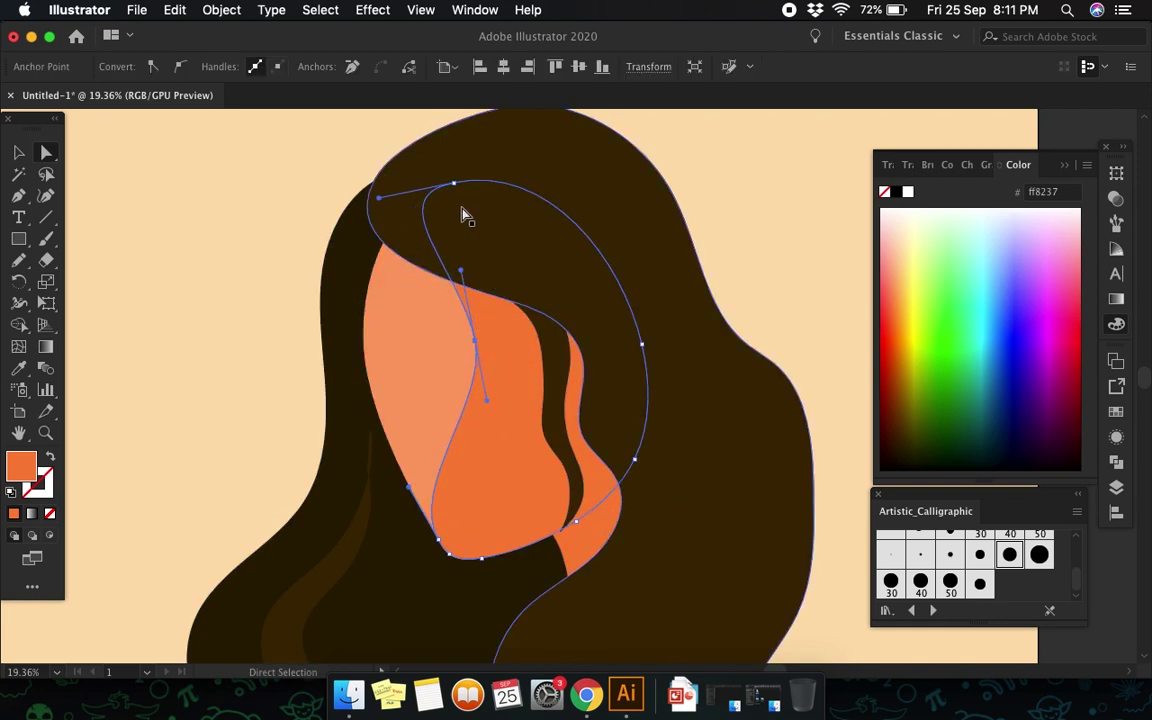
drag(378, 210, 292, 280)
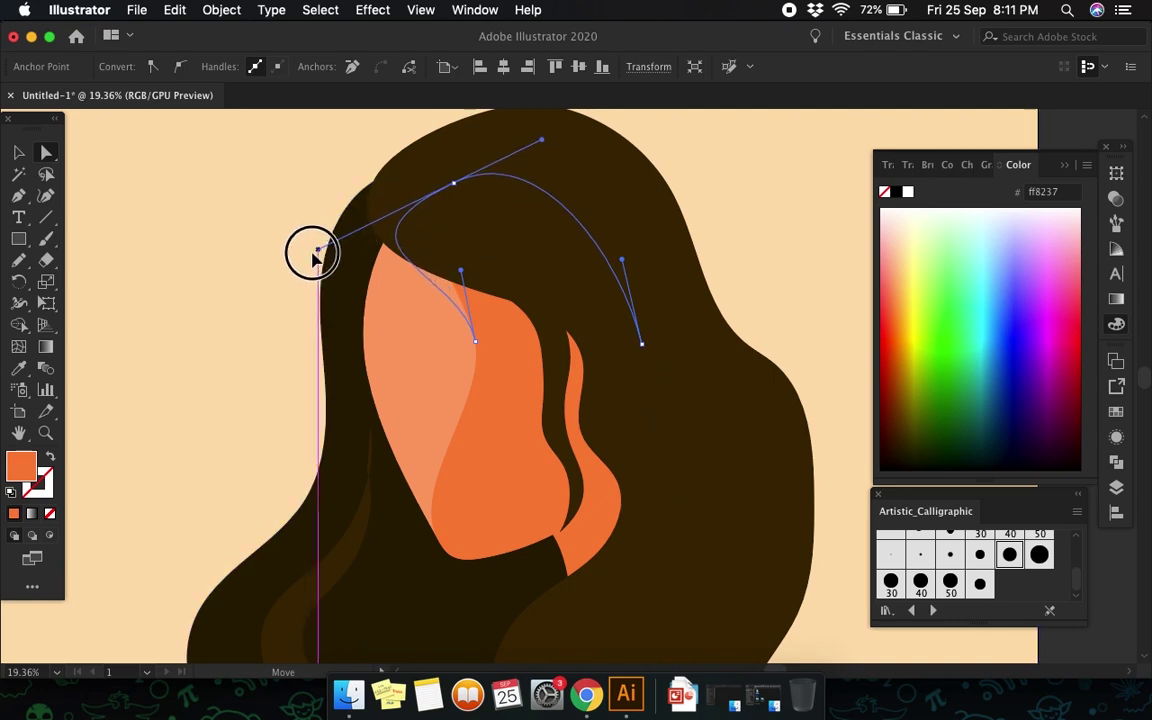
click(453, 555)
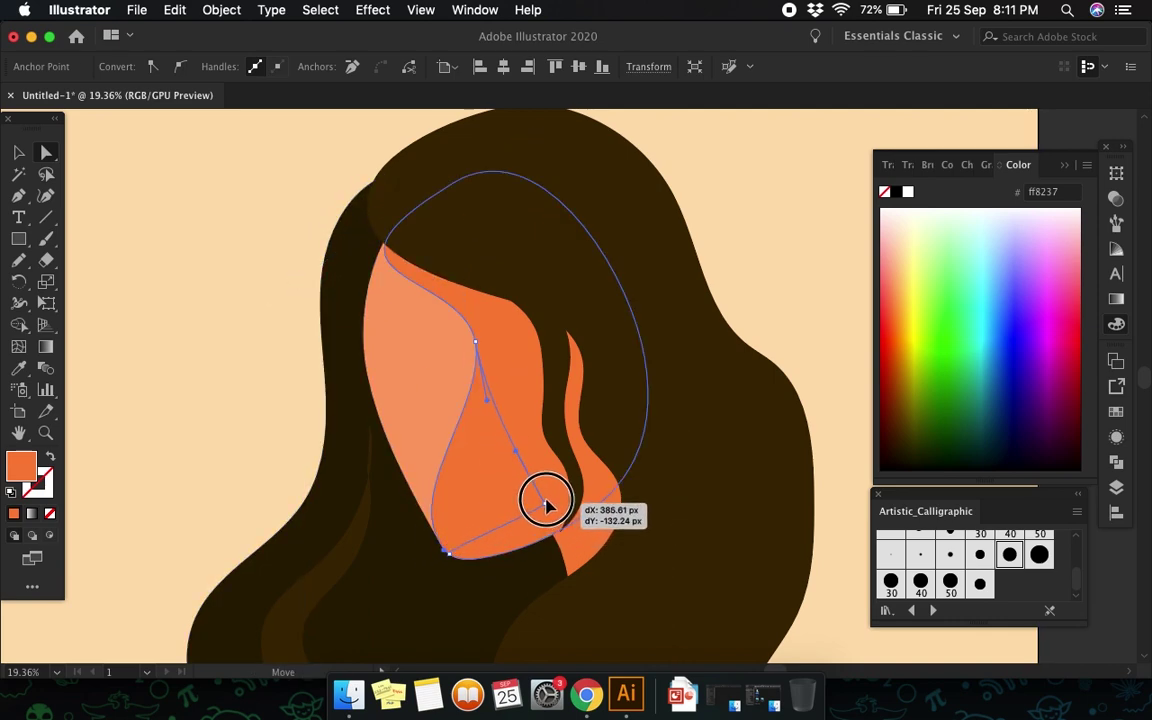
drag(440, 545, 549, 497)
drag(519, 446, 560, 411)
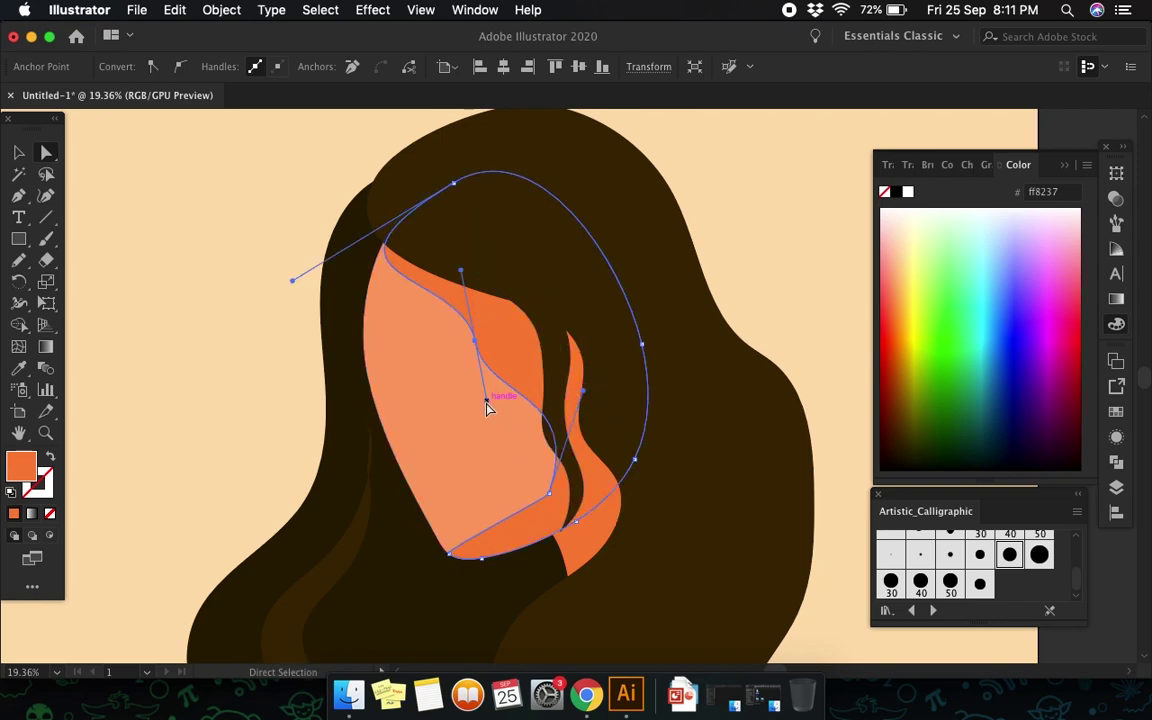
drag(487, 407, 496, 391)
Step: Refine the orange strand's curves, remove its top loop and move its lower-right point right
click(514, 398)
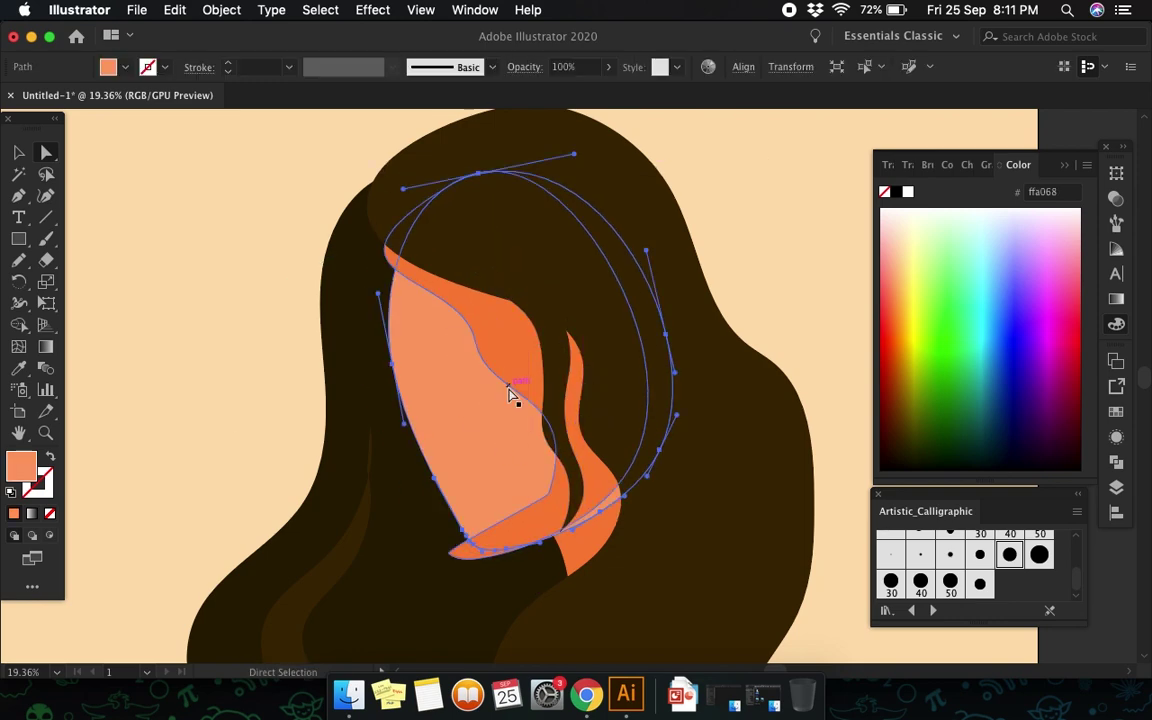
click(476, 343)
drag(476, 343, 505, 335)
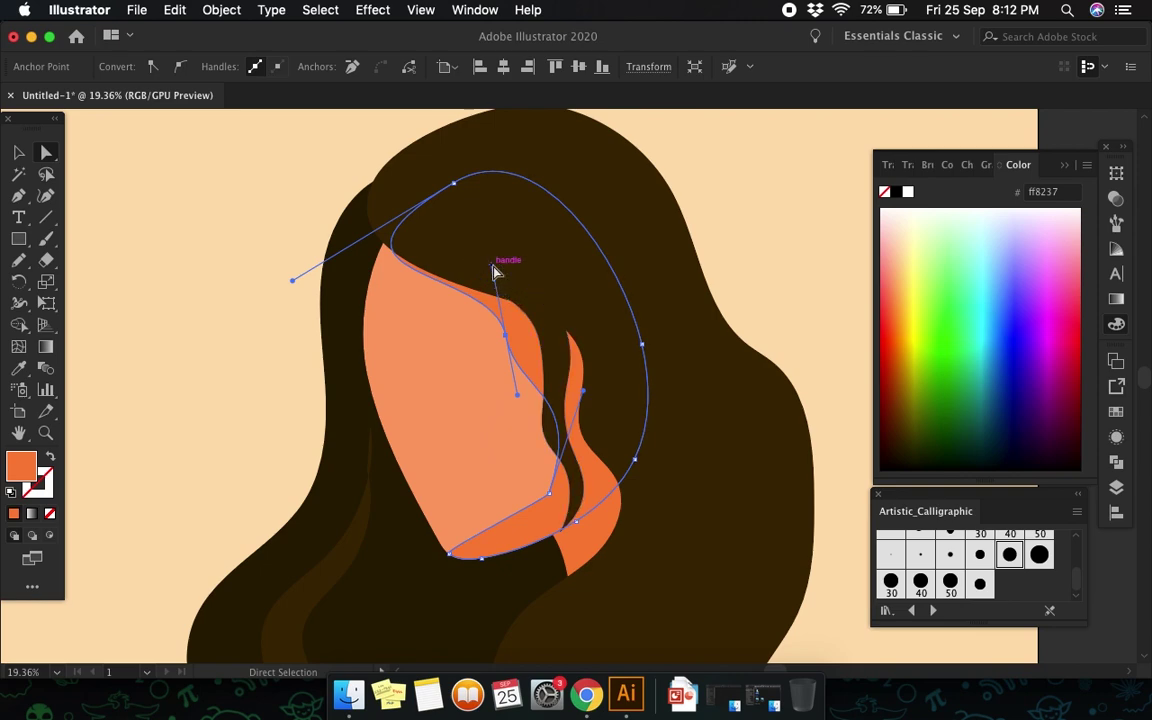
drag(493, 268, 451, 276)
drag(560, 424, 540, 500)
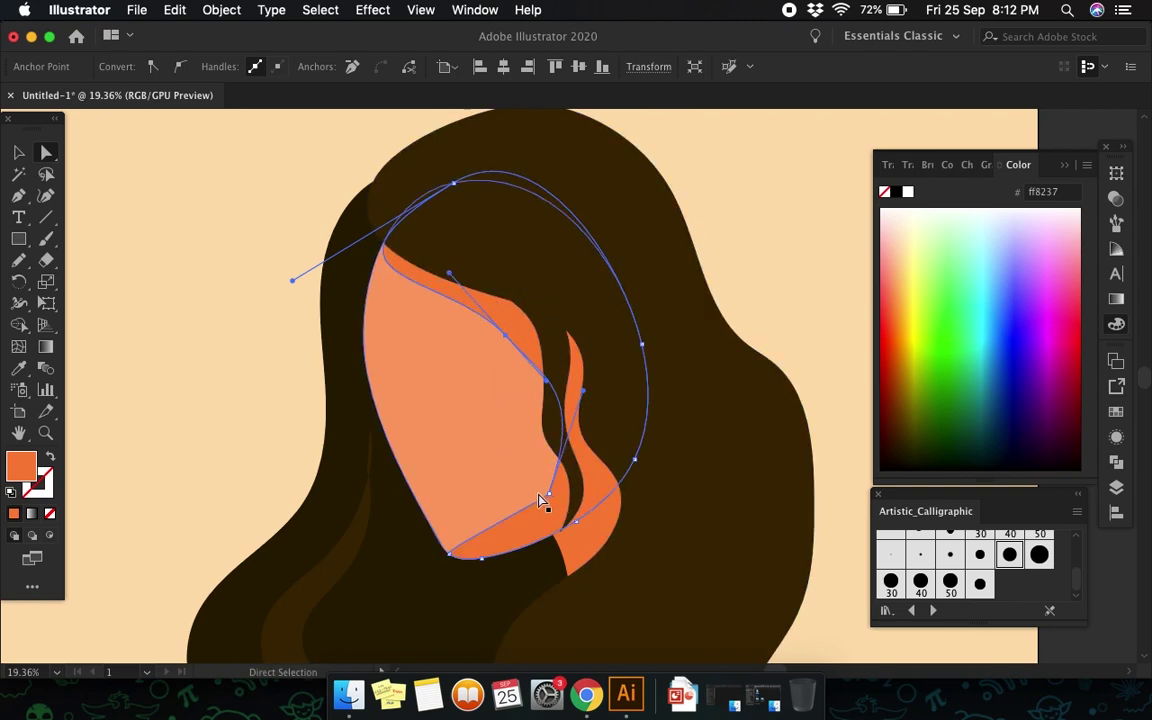
click(548, 497)
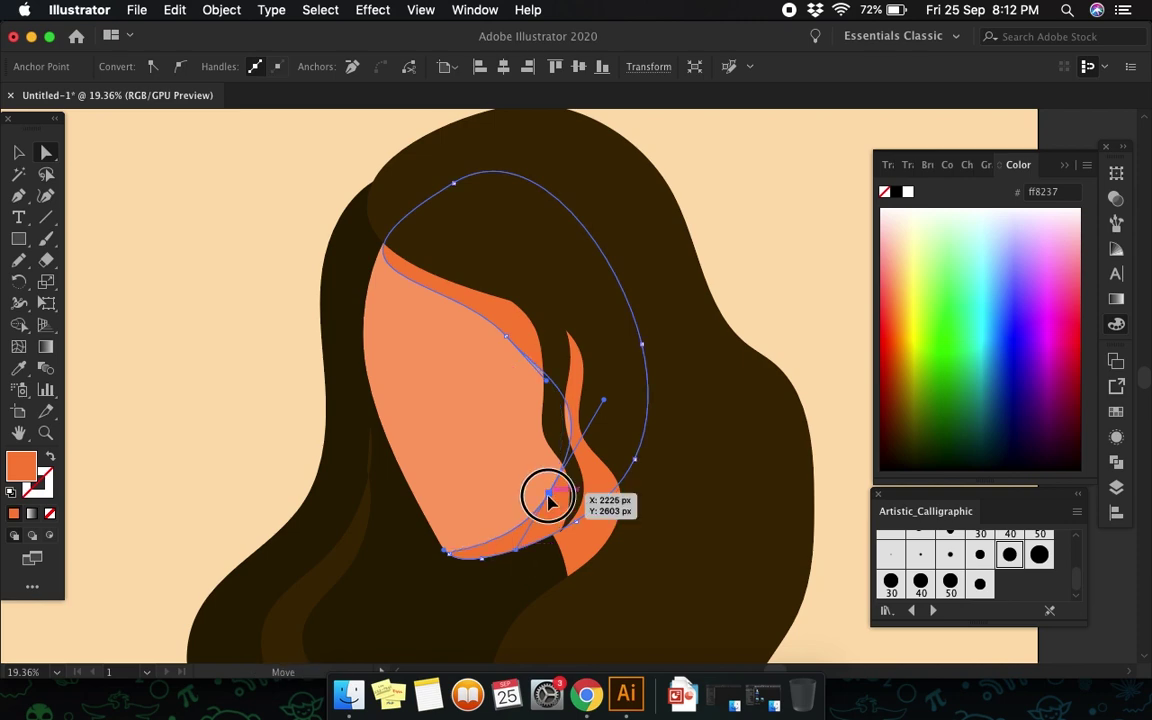
drag(548, 497, 577, 490)
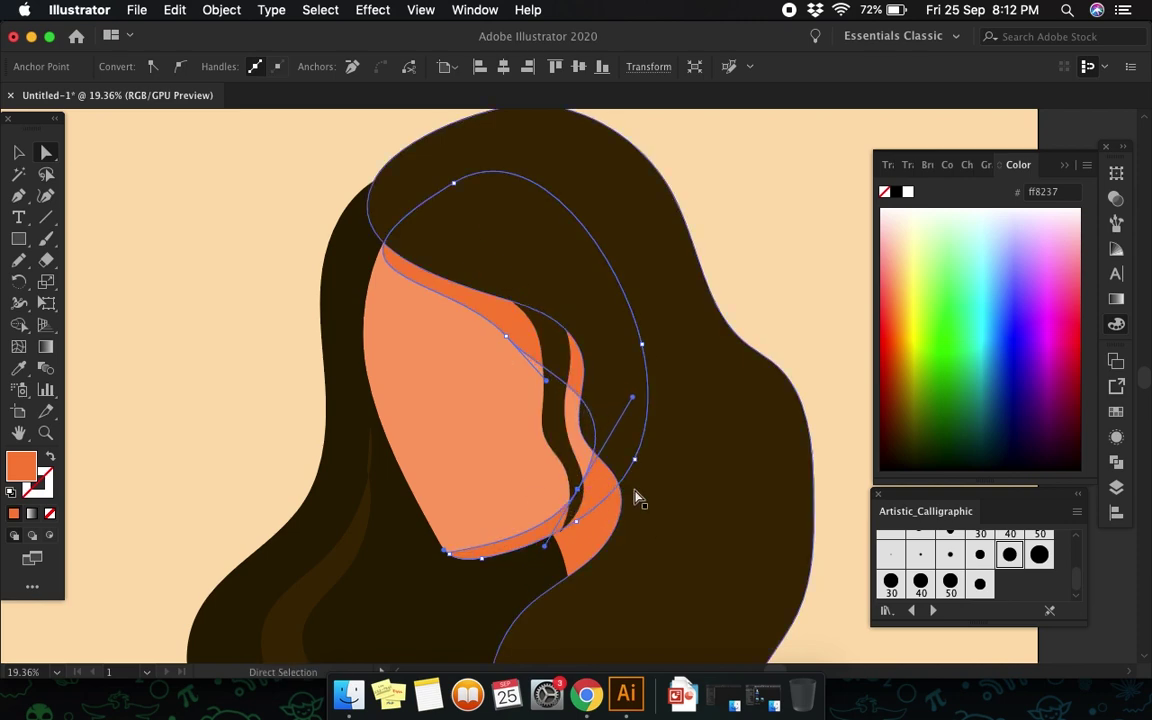
Step: Reselect the orange hair strand and nudge a point to refine its edge
click(694, 455)
scroll(697, 460, down, 3)
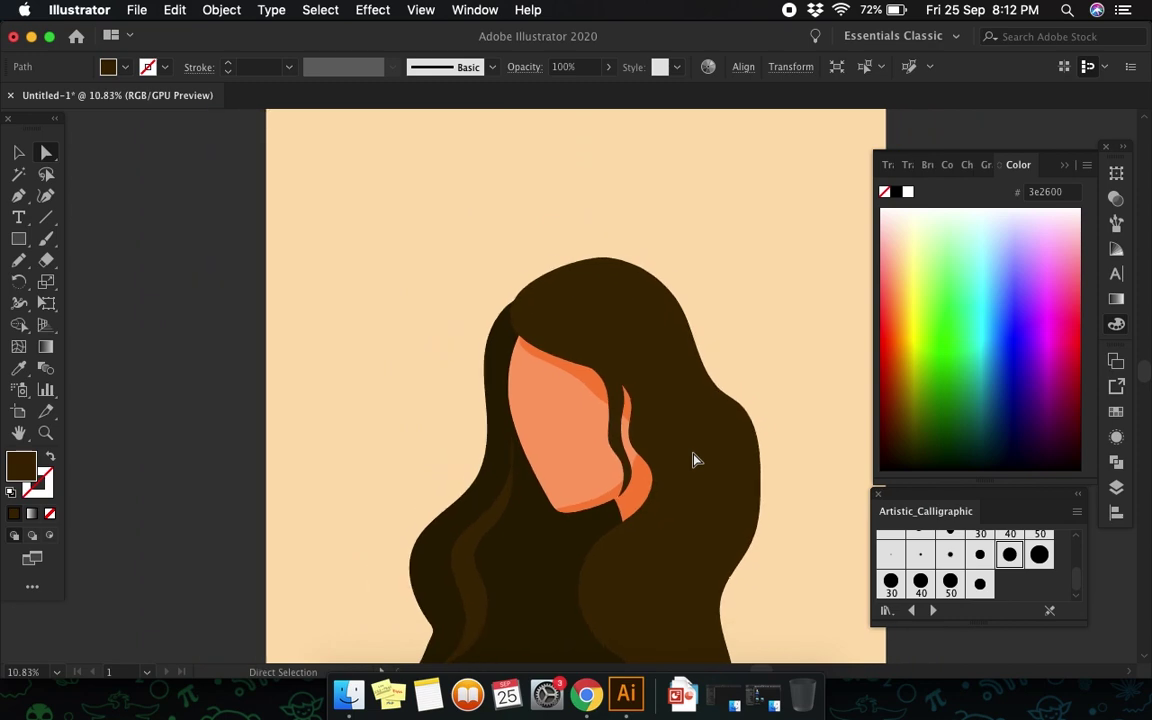
scroll(697, 460, up, 3)
click(527, 347)
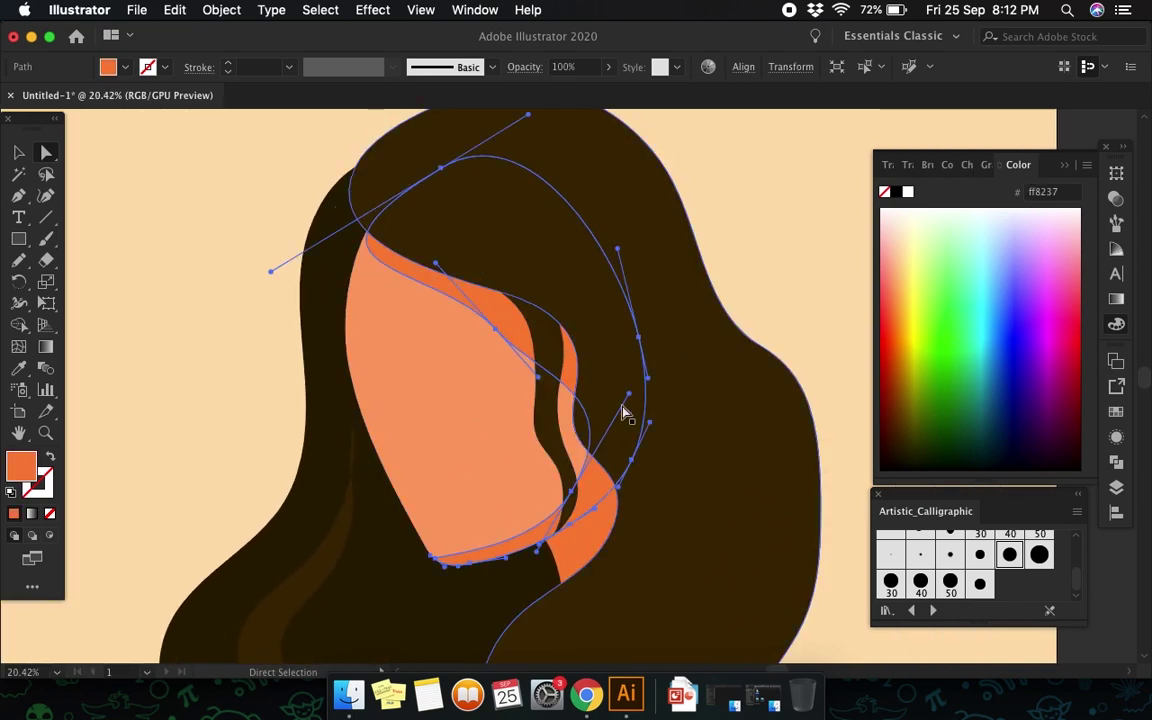
drag(625, 410, 626, 408)
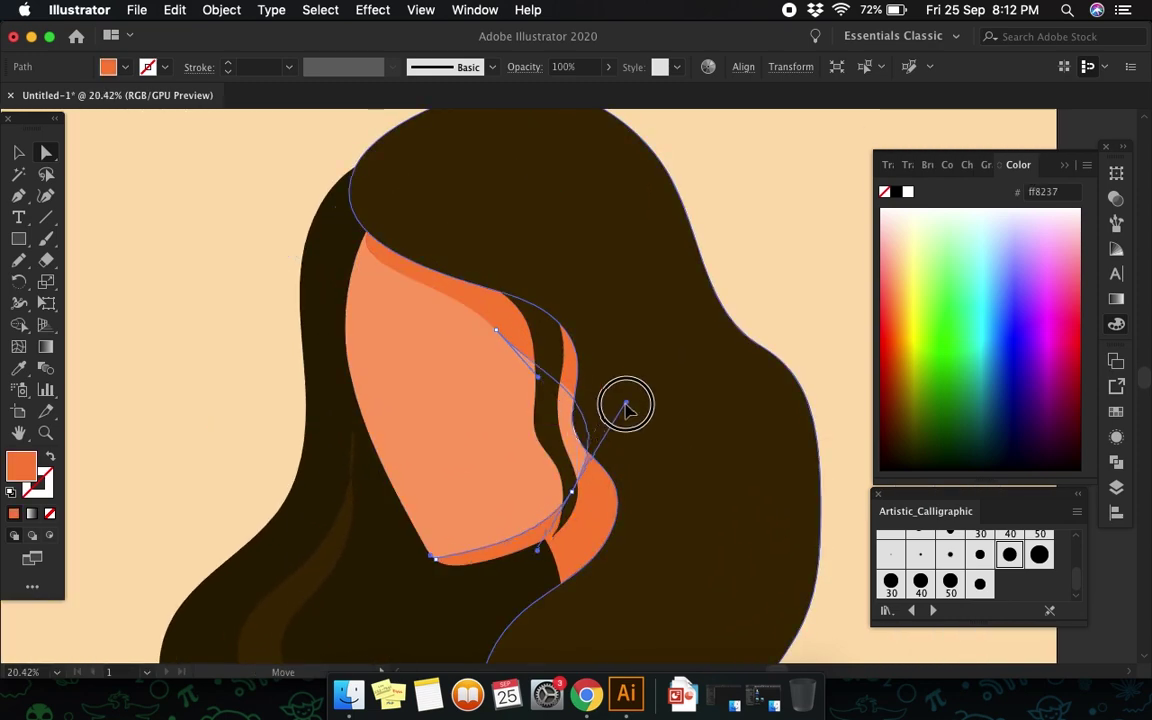
Step: Select and deselect the background rectangle, then bring the lower hair into view
click(779, 306)
scroll(779, 306, down, 2)
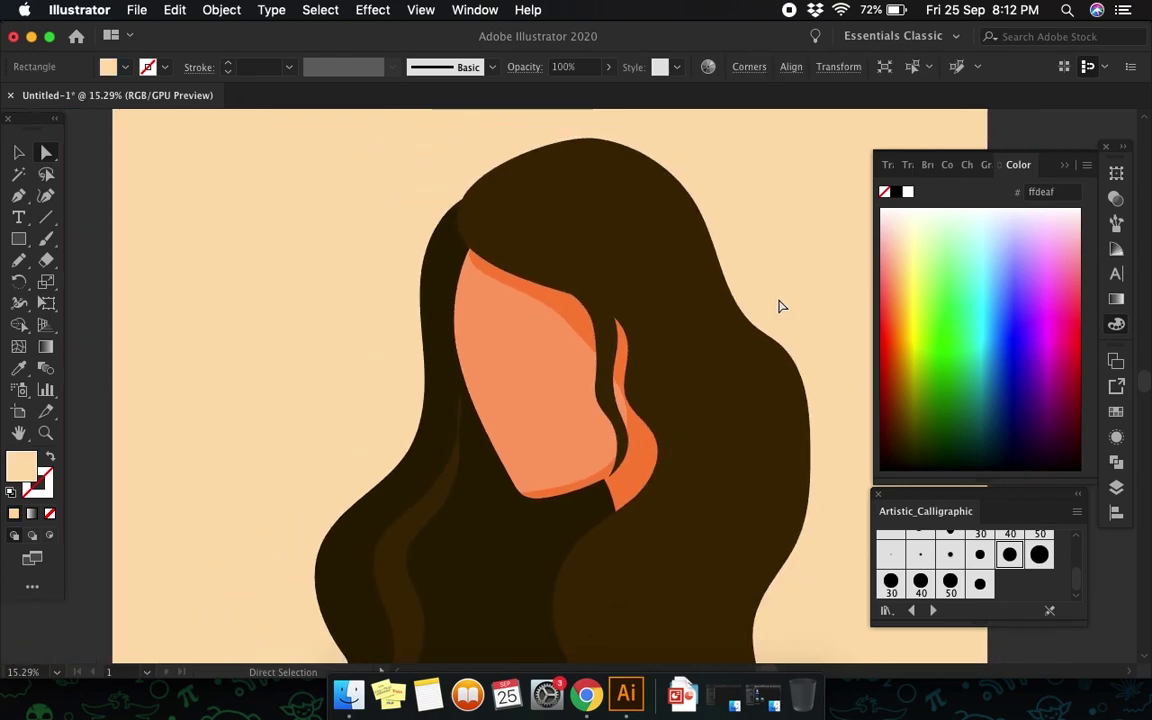
scroll(781, 306, up, 2)
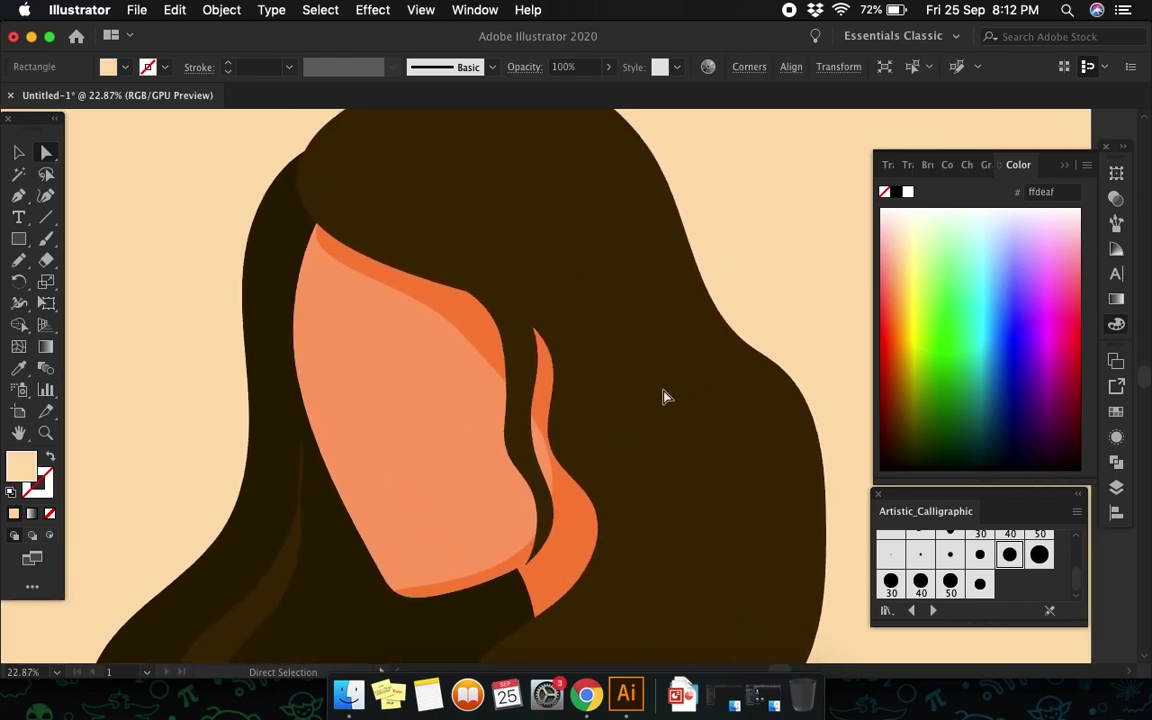
scroll(665, 397, down, 2)
scroll(665, 397, down, 3)
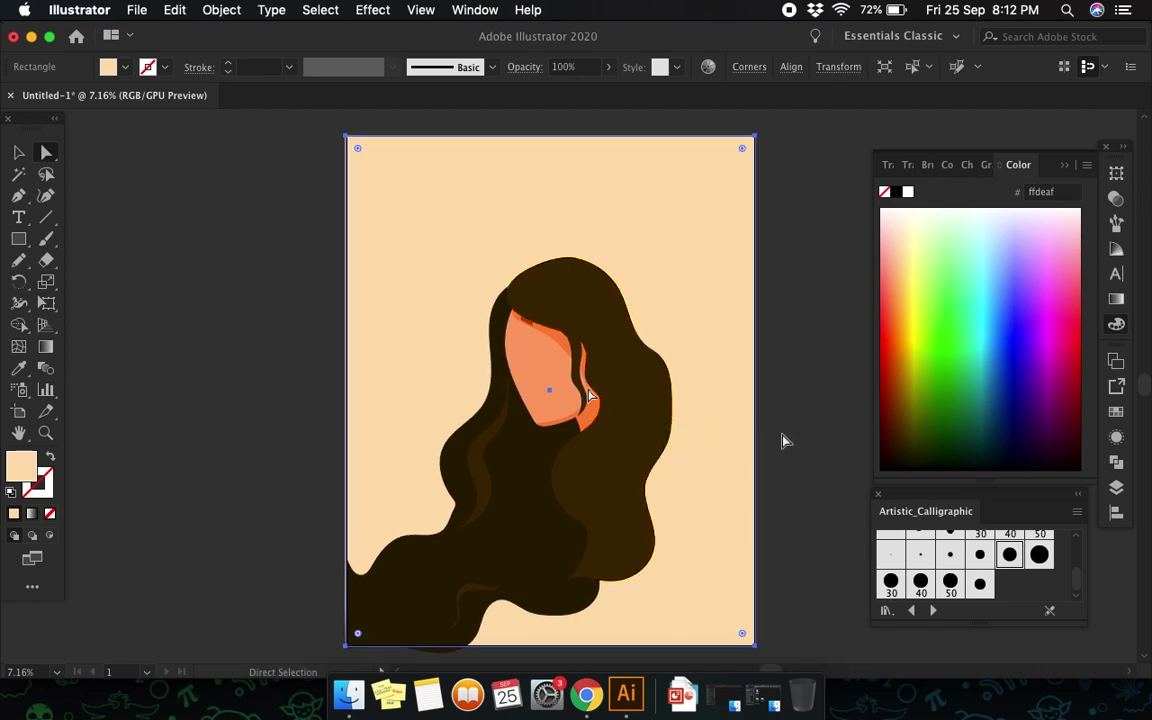
click(784, 441)
scroll(784, 441, up, 1)
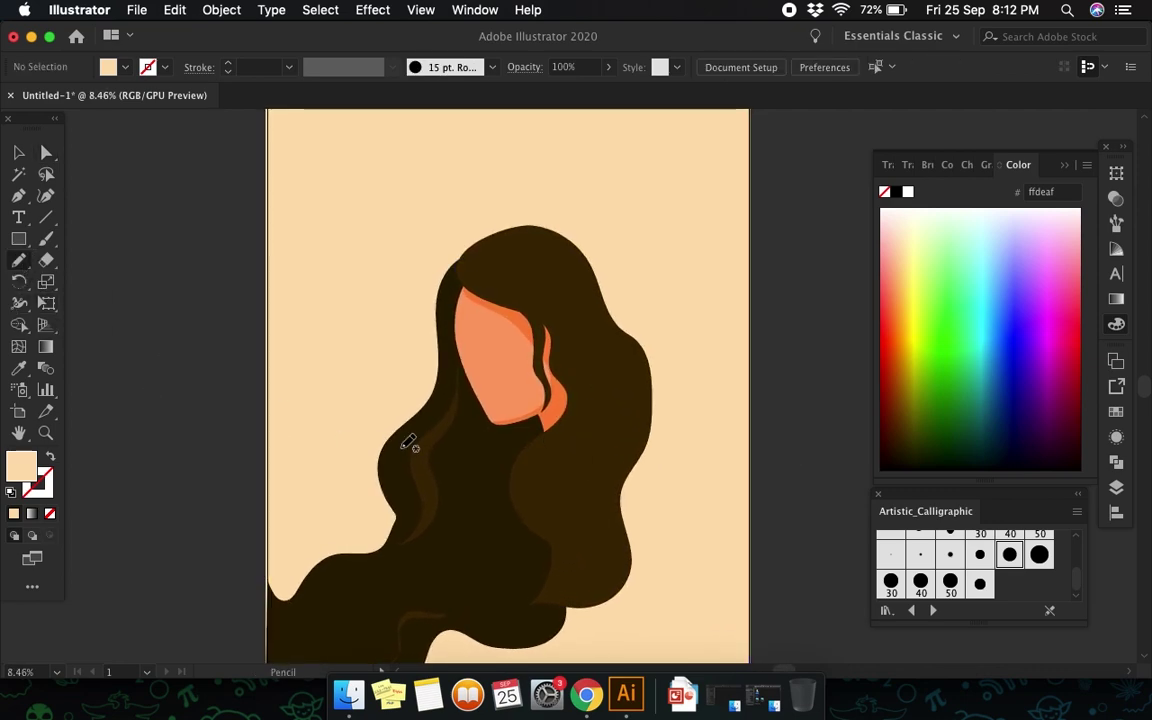
drag(453, 470, 442, 429)
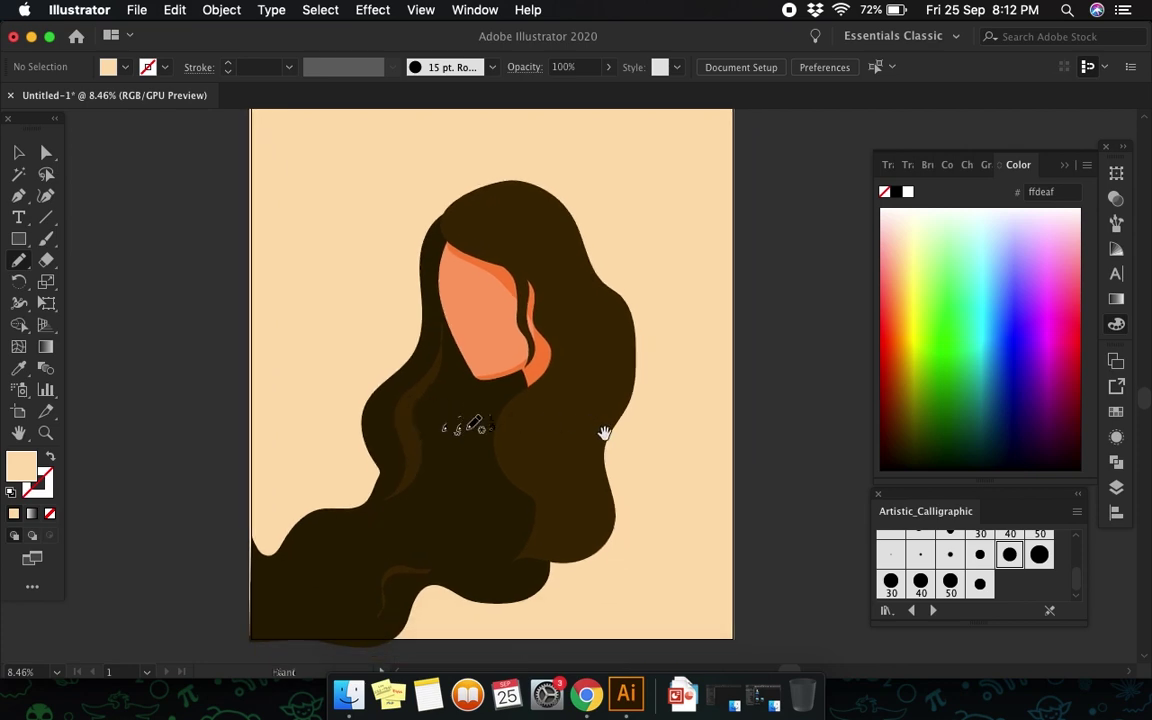
scroll(620, 447, up, 1)
scroll(620, 447, up, 1)
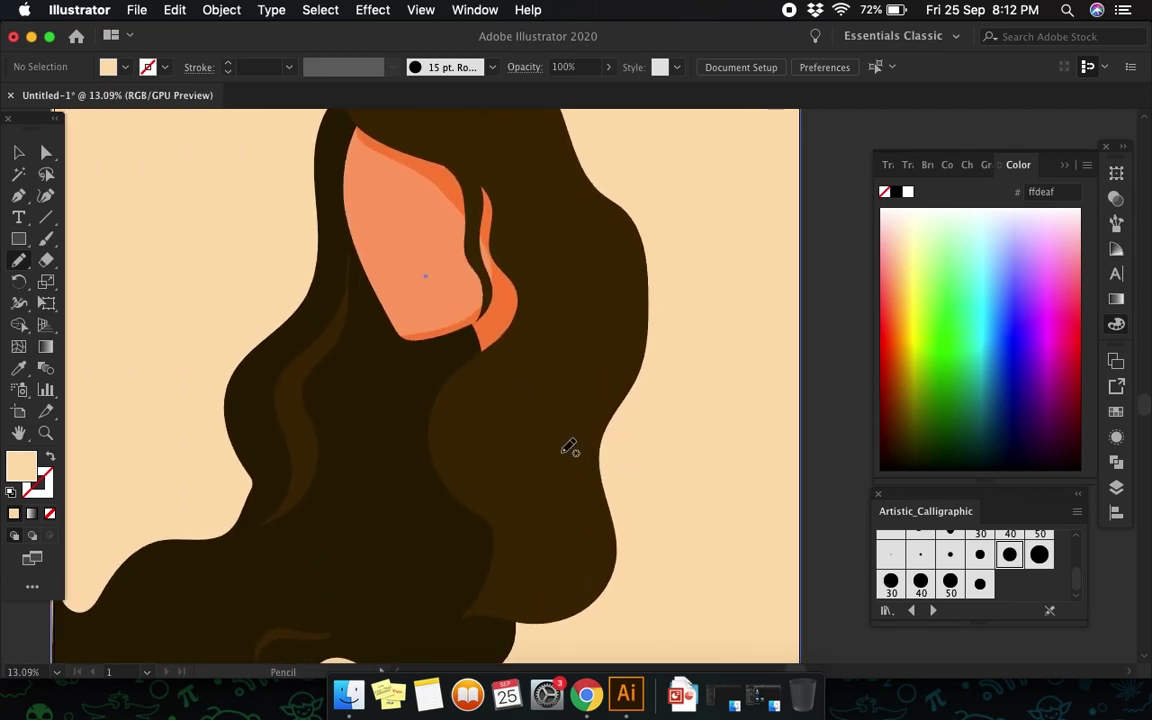
scroll(571, 447, up, 1)
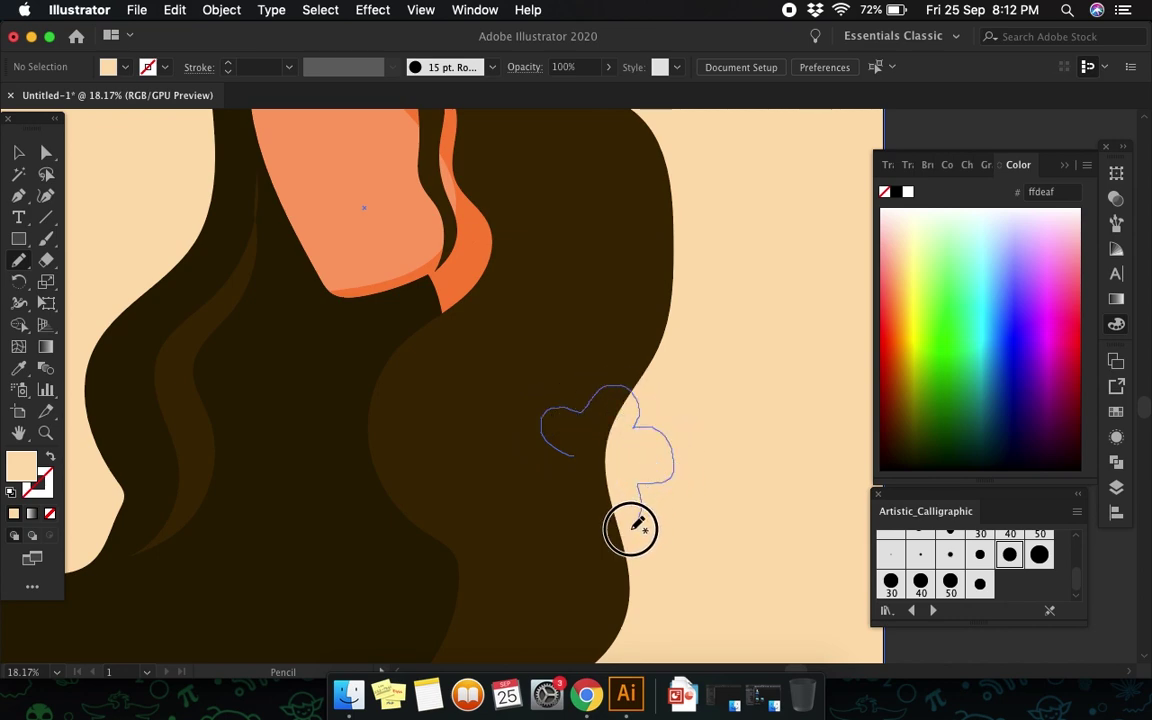
Step: Draw a five-petal flower on the hair's right edge and fill it crimson red #e60031
drag(553, 455, 556, 448)
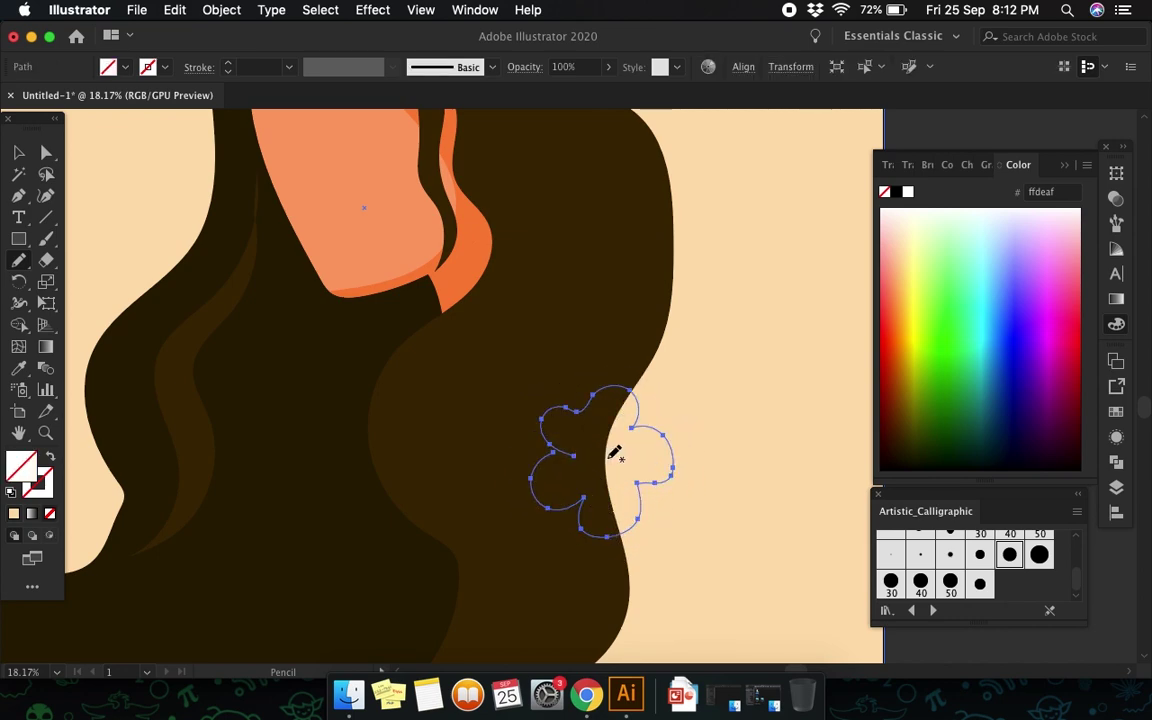
click(1065, 306)
drag(1065, 320, 1081, 351)
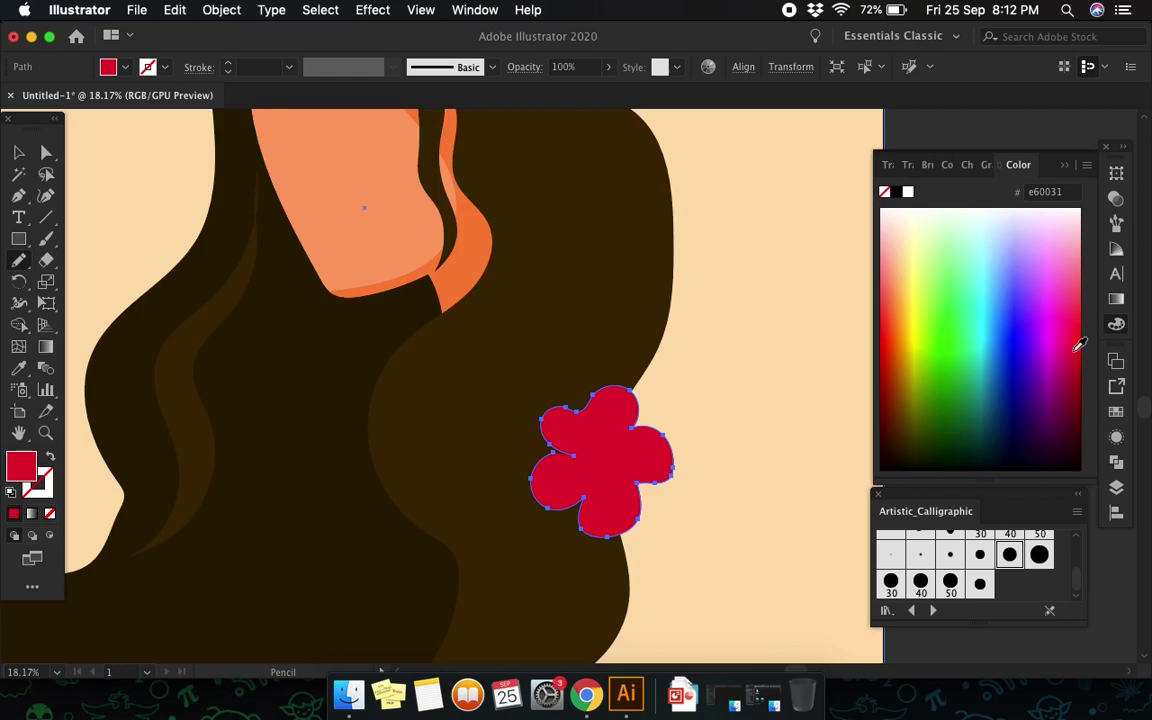
scroll(797, 399, down, 3)
scroll(797, 399, up, 2)
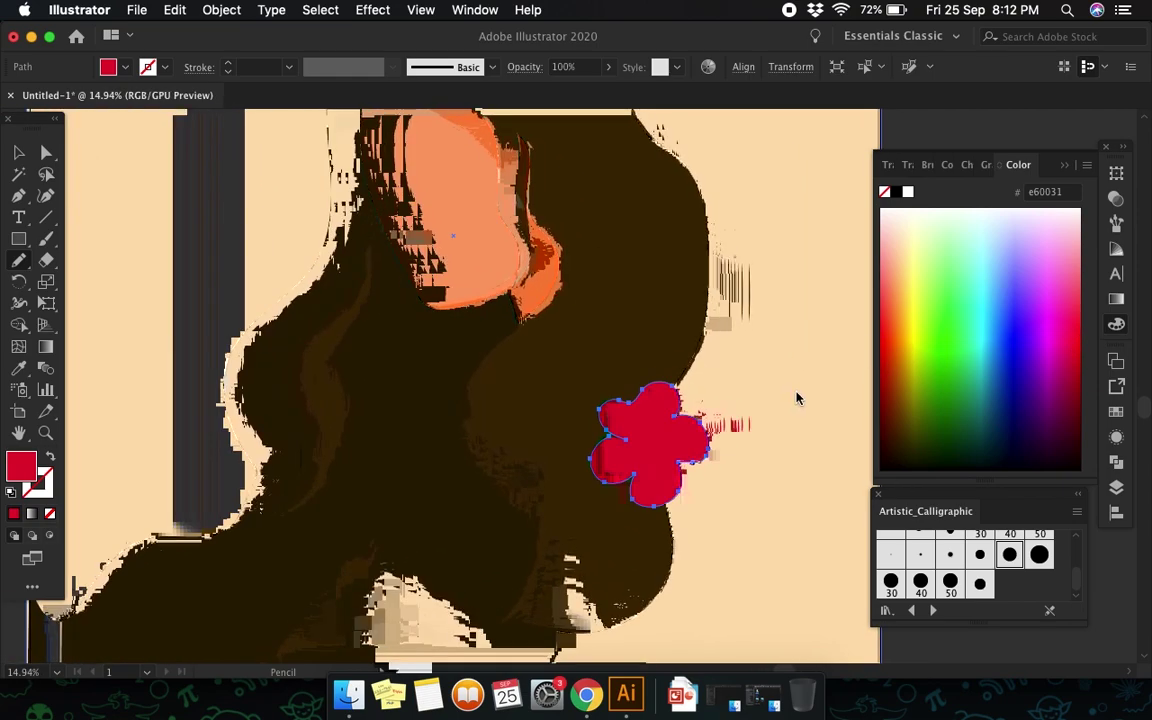
key(v)
scroll(697, 455, down, 2)
scroll(685, 458, down, 2)
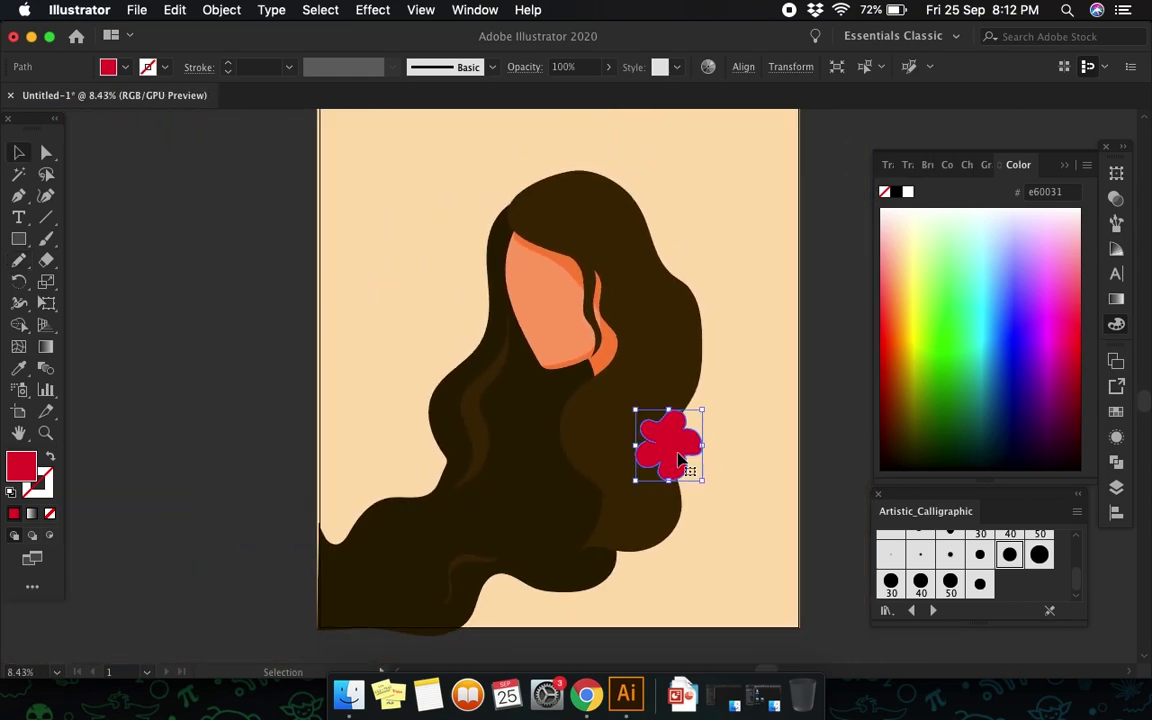
scroll(679, 459, up, 3)
Step: Scale a smaller centred copy of the flower and colour it darker red #c90036
key(a)
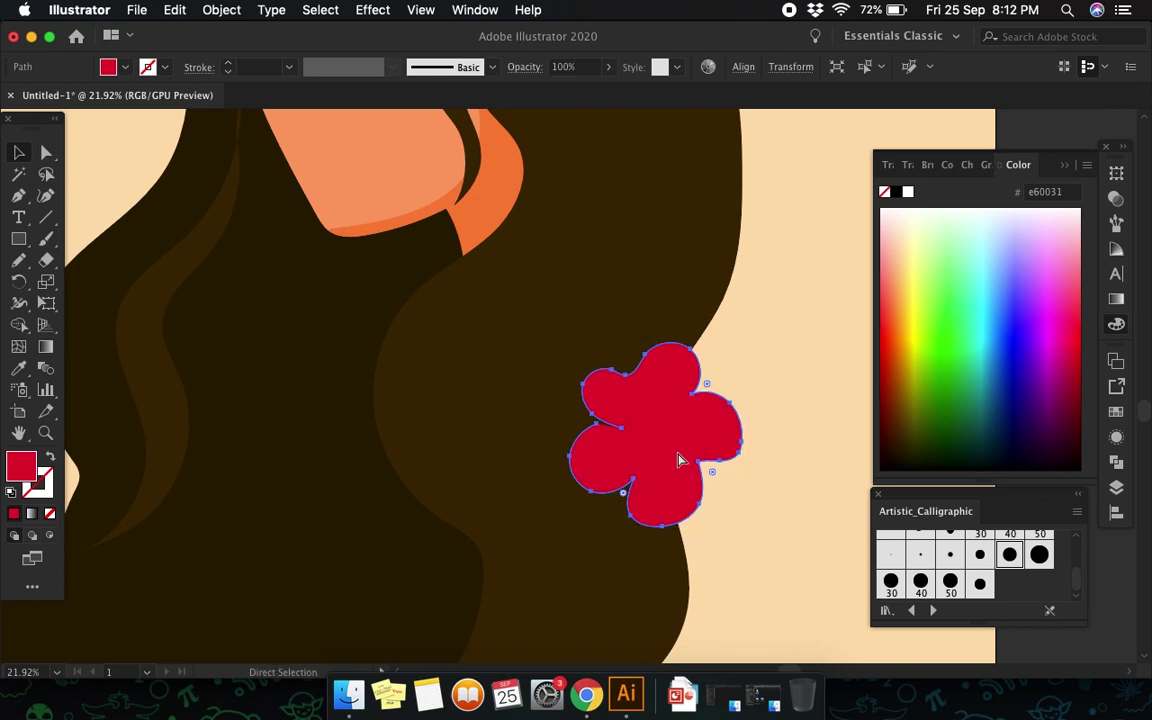
key(v)
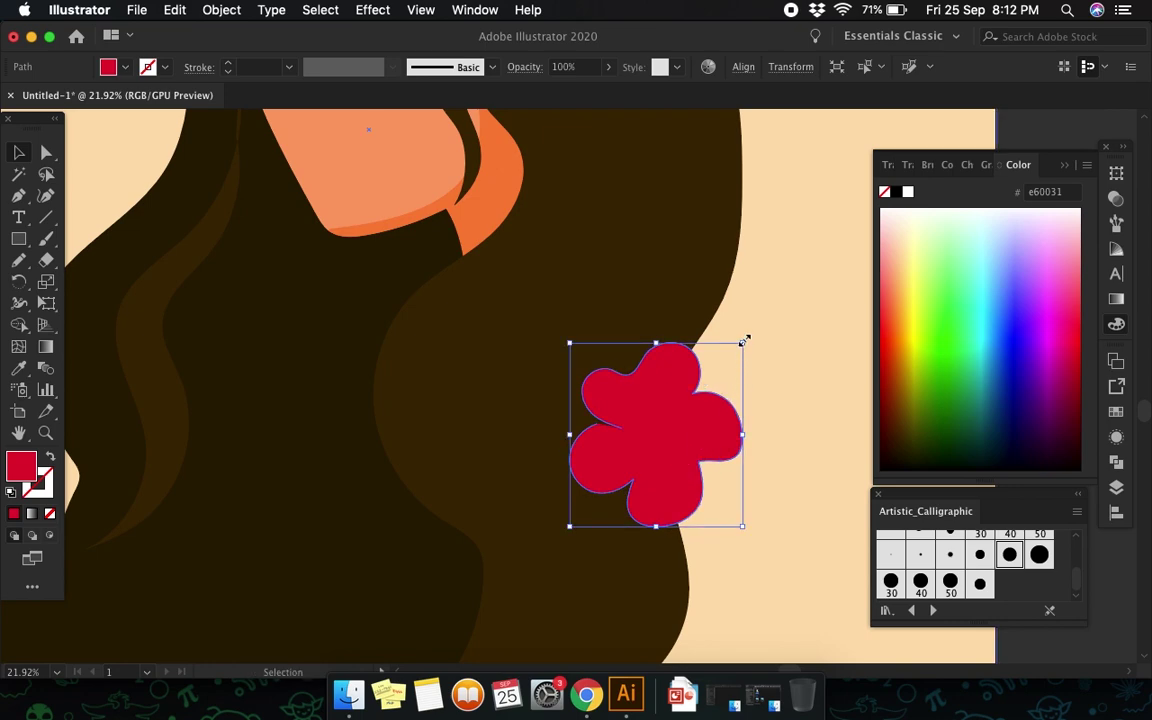
drag(742, 342, 724, 379)
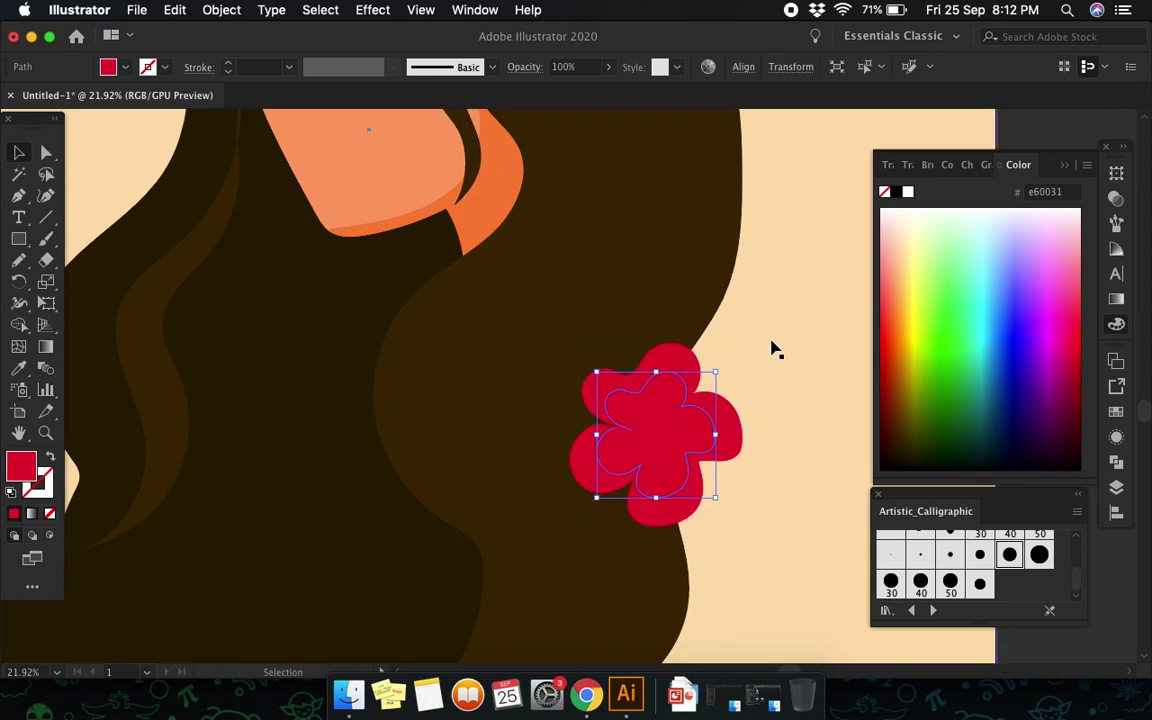
click(1076, 331)
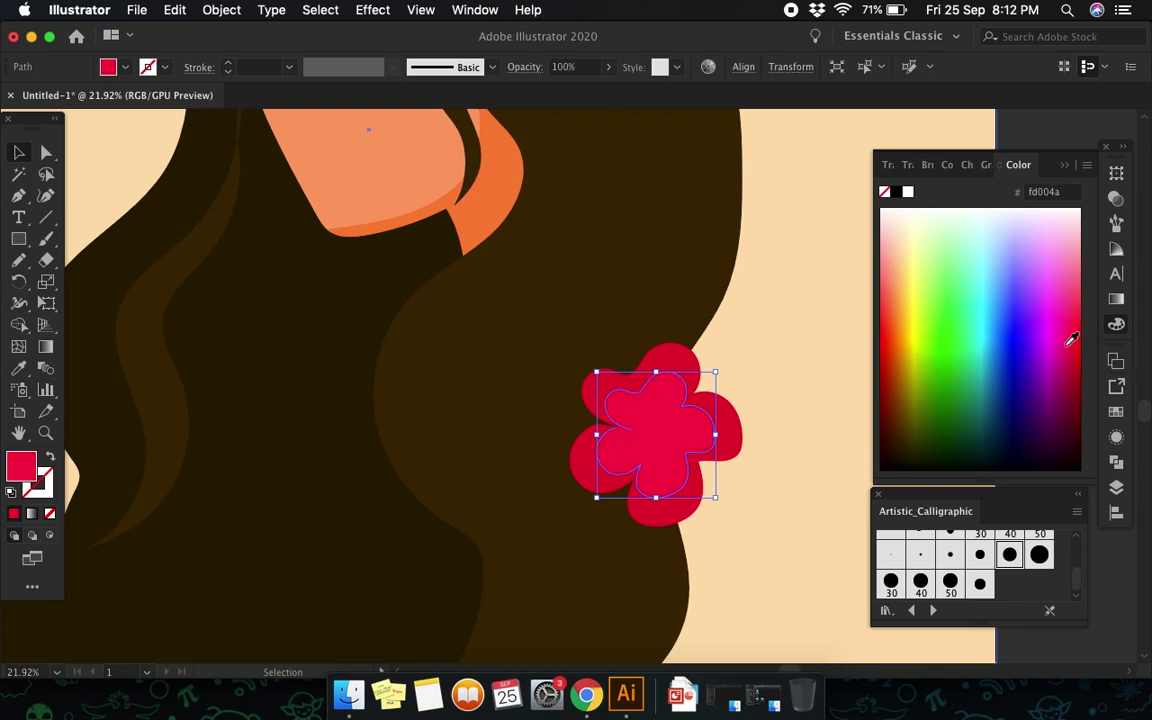
click(1076, 353)
click(1078, 371)
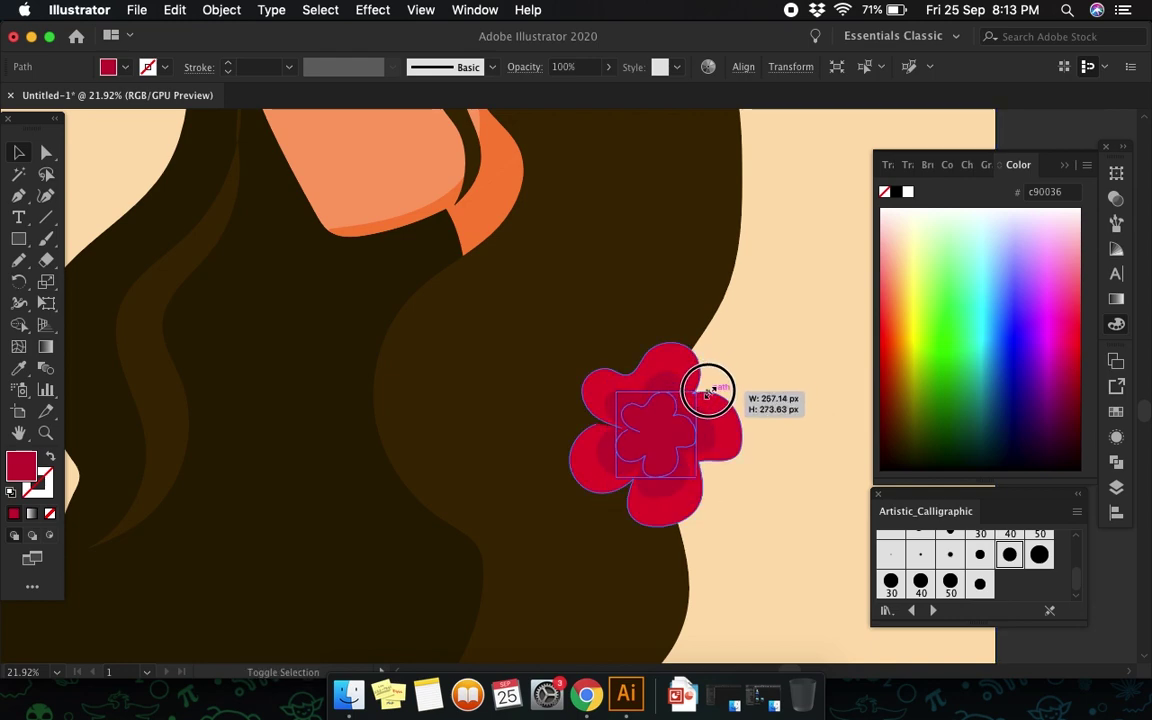
Step: Scale a tiny inner copy to form the yellow #ffc540 flower centre
mouse_move(716, 372)
mouse_down()
mouse_move(707, 397)
mouse_move(675, 416)
mouse_up()
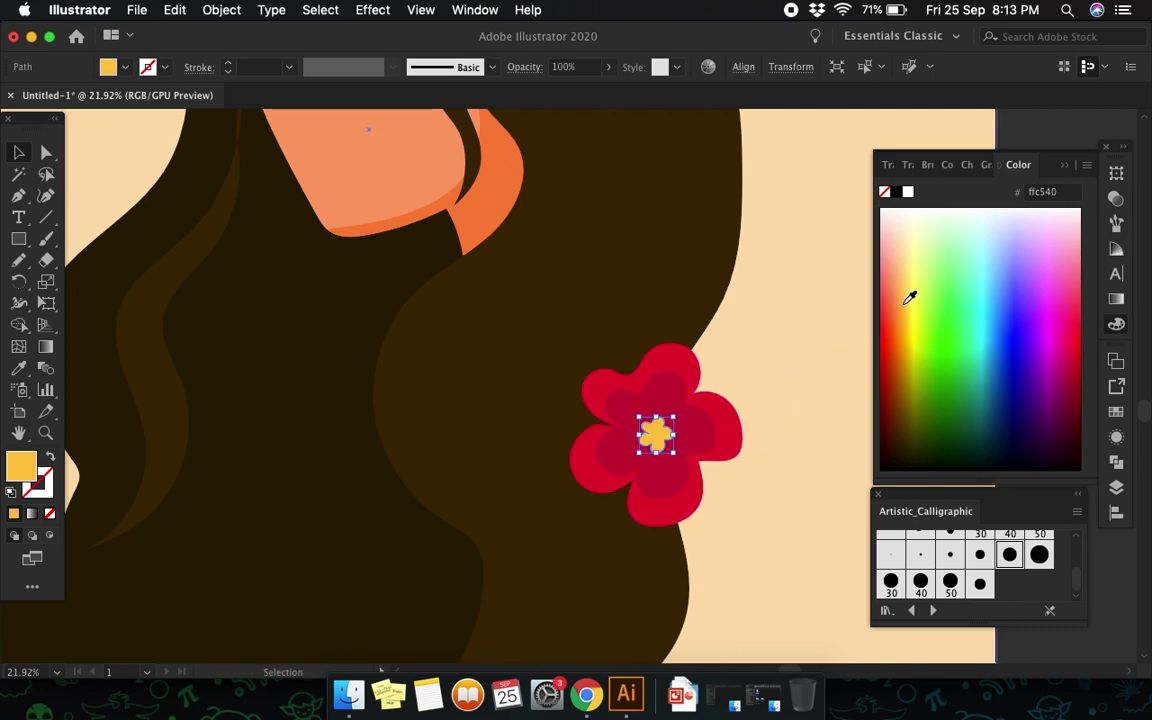
scroll(738, 442, down, 3)
scroll(738, 442, up, 1)
scroll(735, 440, up, 1)
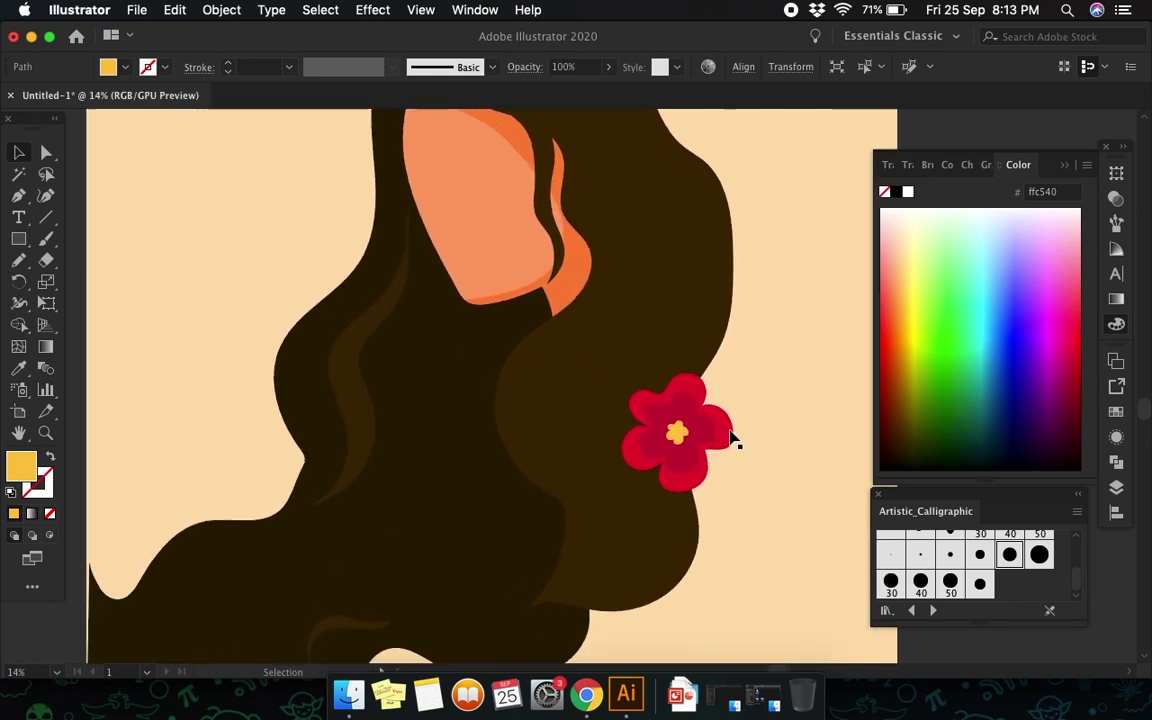
scroll(735, 440, up, 2)
Step: Group the flower's shapes and Alt-drag a copy down-left onto the hair
key(super+a)
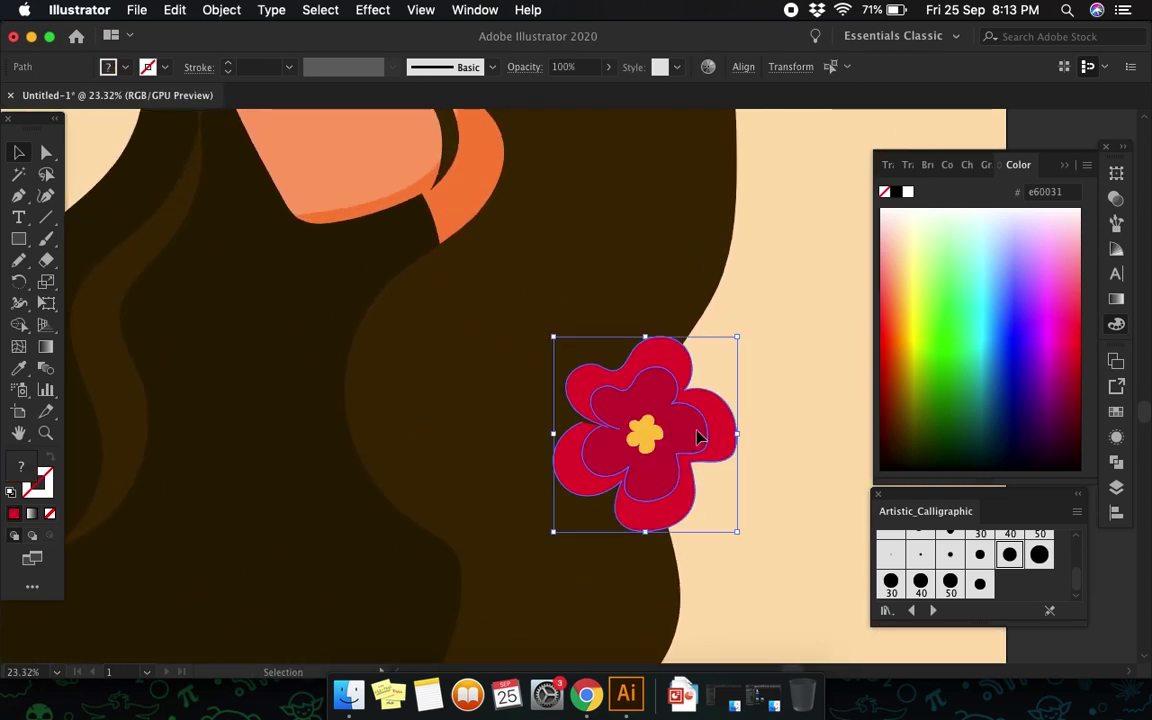
key(a)
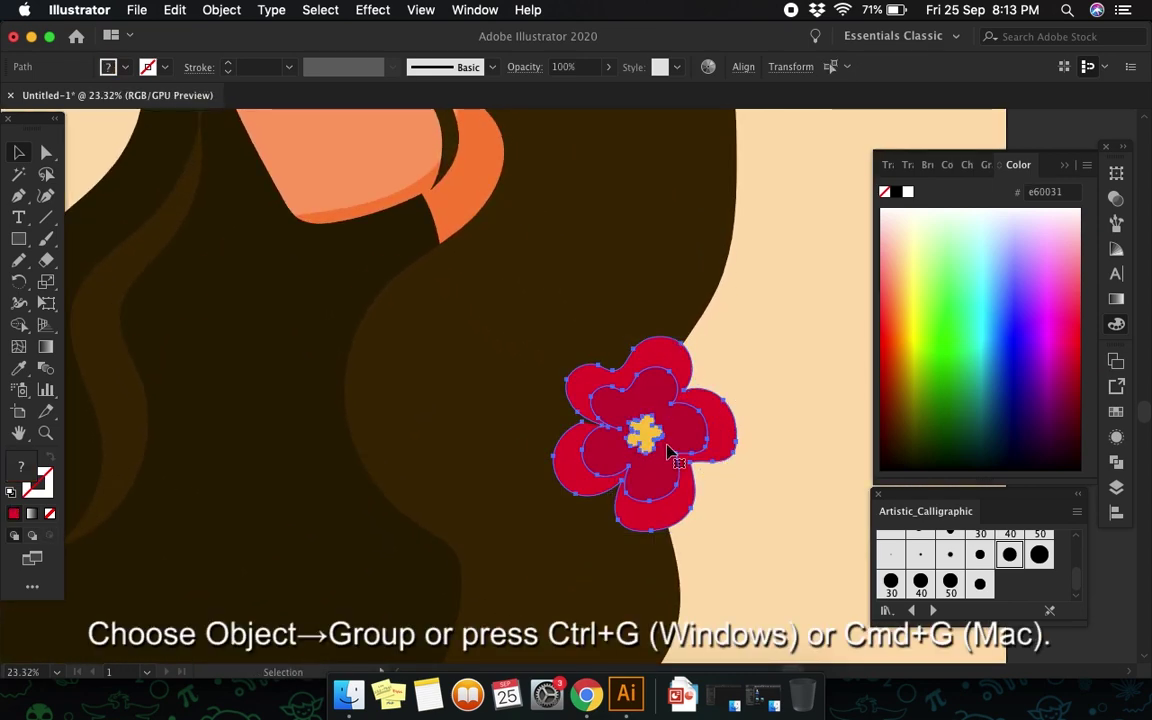
key(super+g)
click(222, 10)
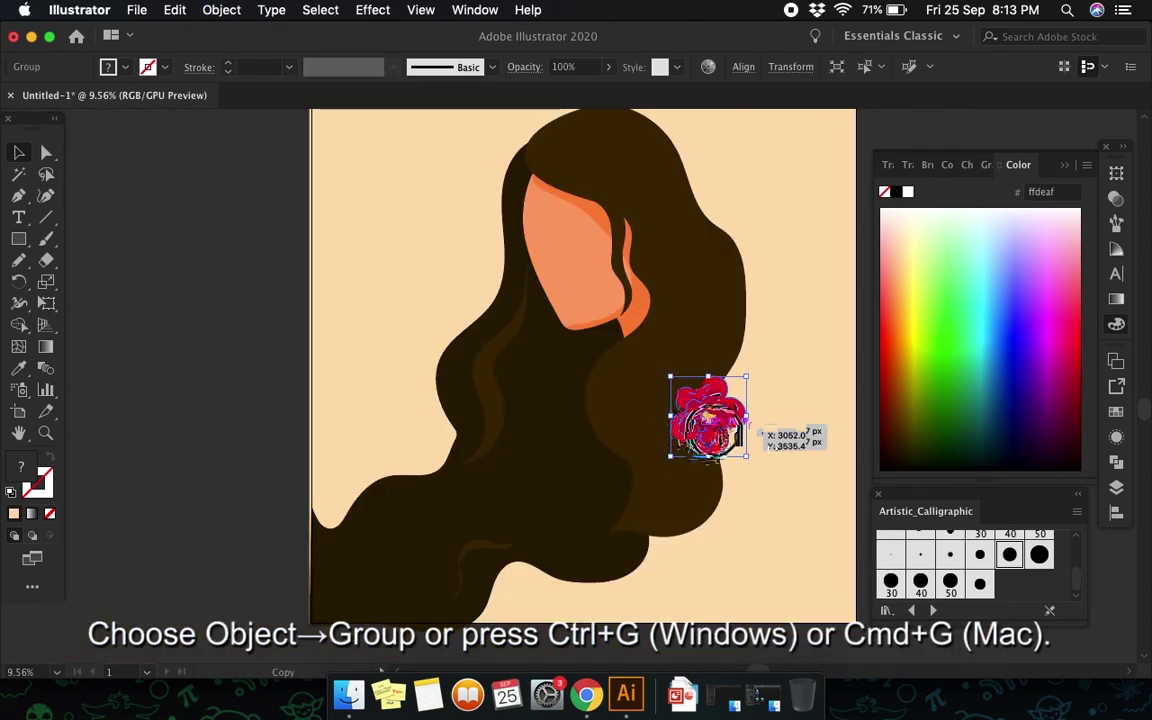
mouse_move(710, 420)
mouse_down()
mouse_move(625, 465)
mouse_move(610, 388)
mouse_move(638, 376)
mouse_move(580, 545)
mouse_move(560, 538)
mouse_move(585, 518)
mouse_up()
click(617, 470)
click(622, 480)
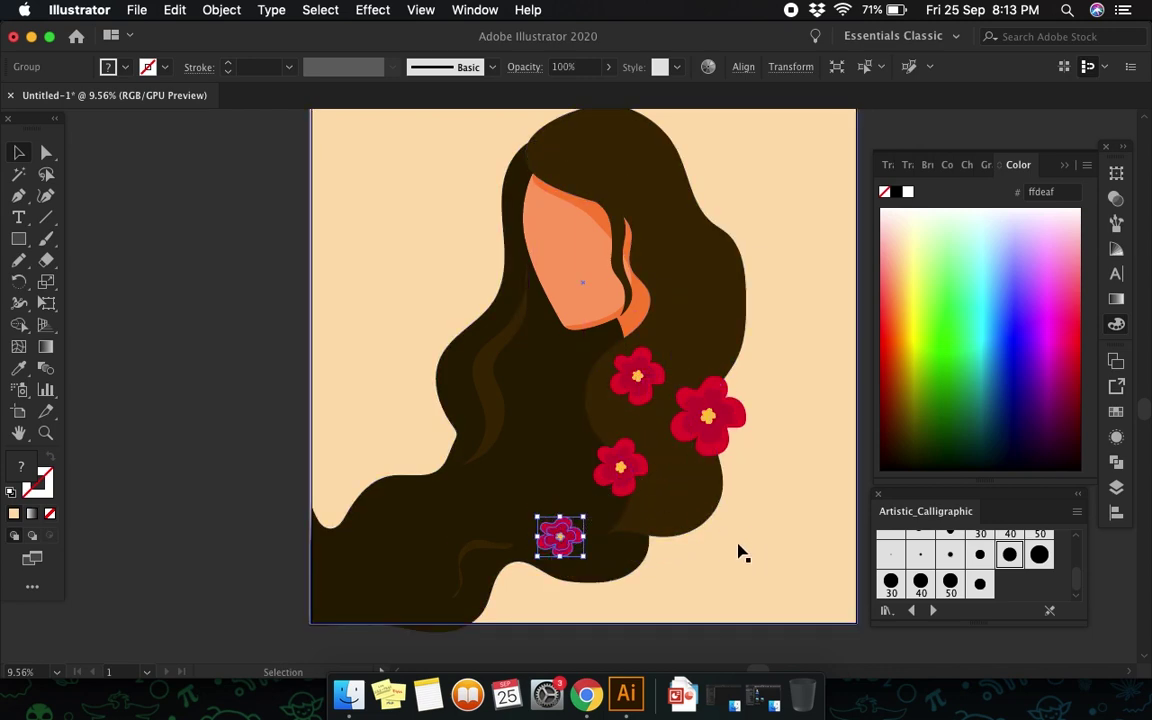
Step: Shrink the lower flower copy and move it to the right
key(ctrl+z)
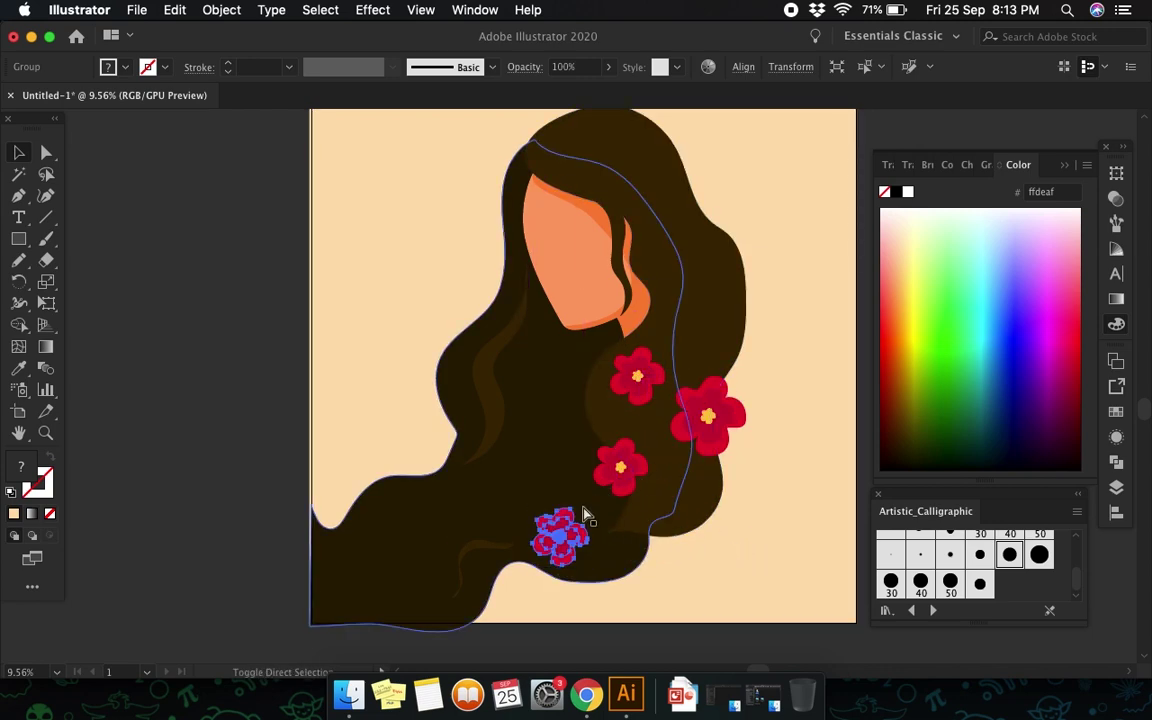
drag(588, 508, 578, 516)
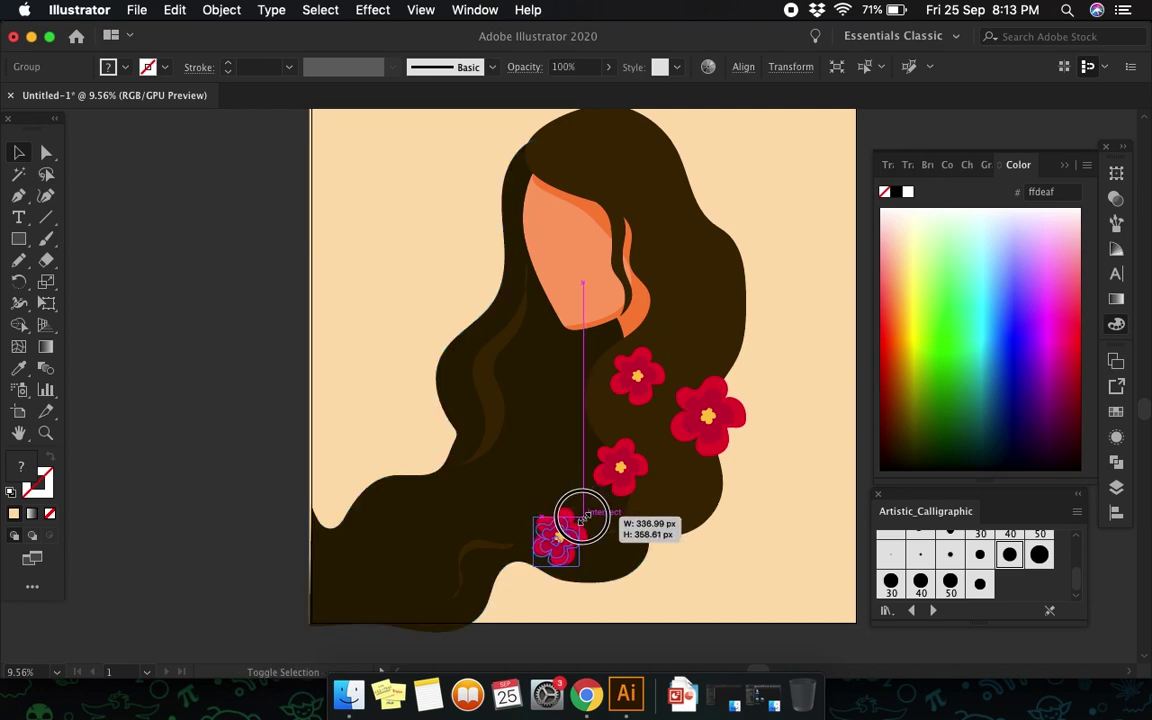
click(742, 558)
scroll(742, 558, up, 2)
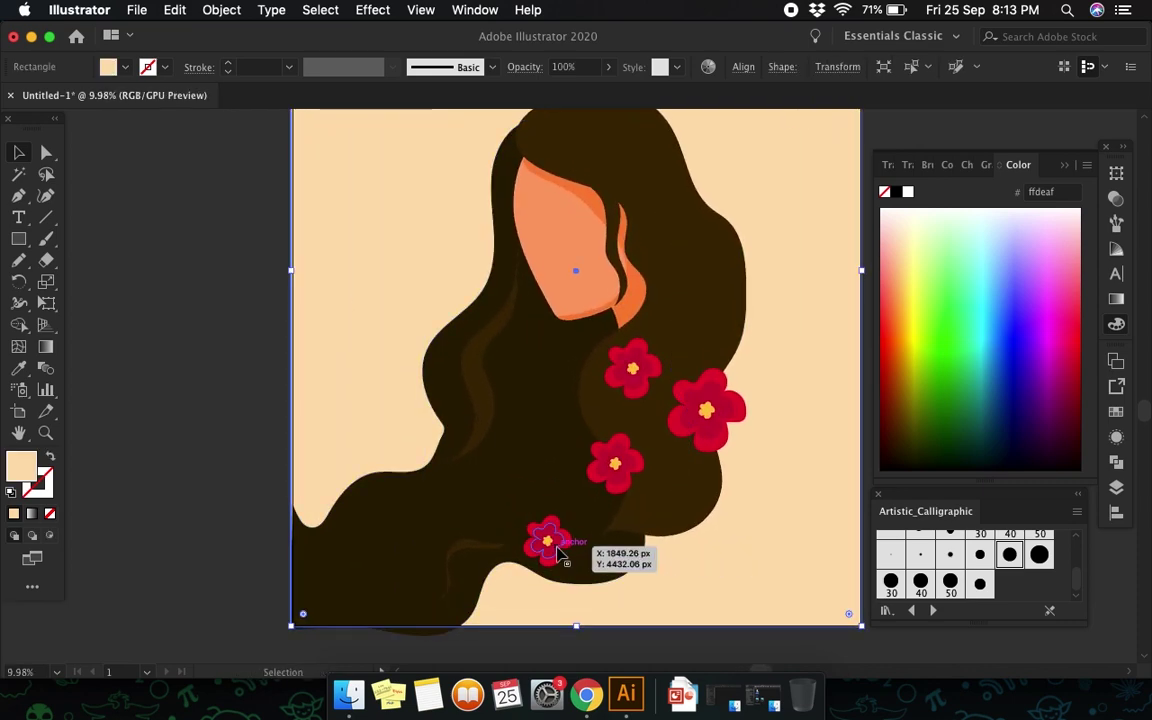
mouse_move(568, 546)
mouse_down()
mouse_move(598, 556)
mouse_move(590, 550)
mouse_up()
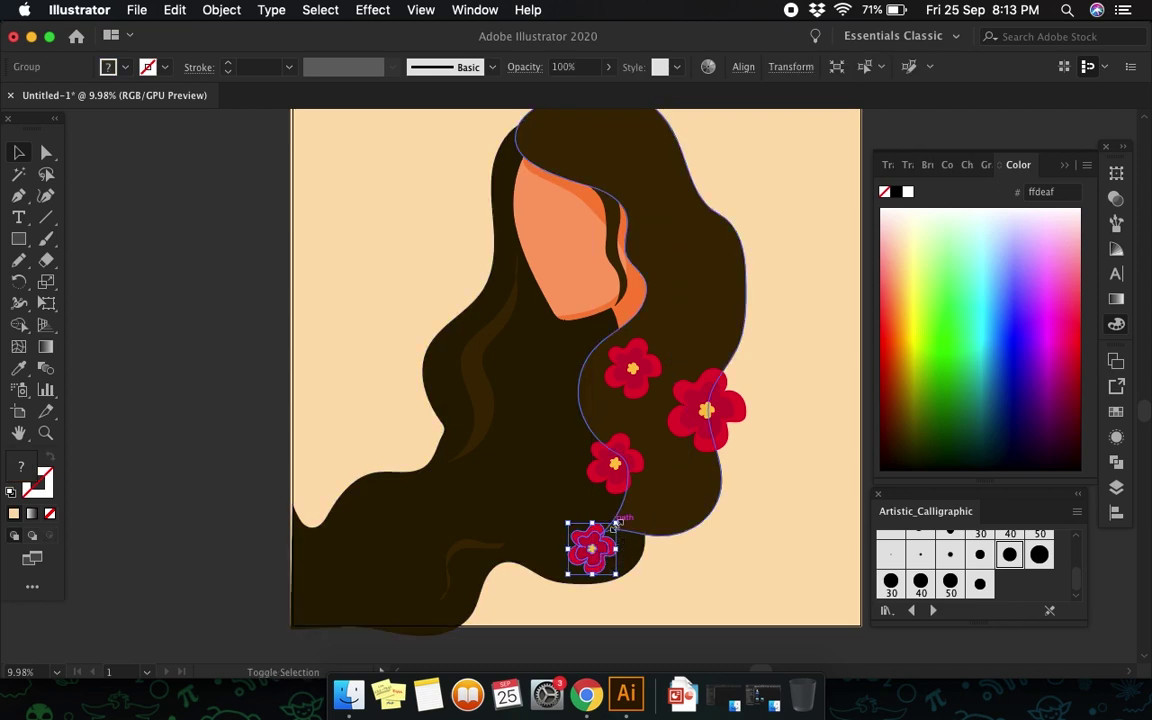
click(760, 578)
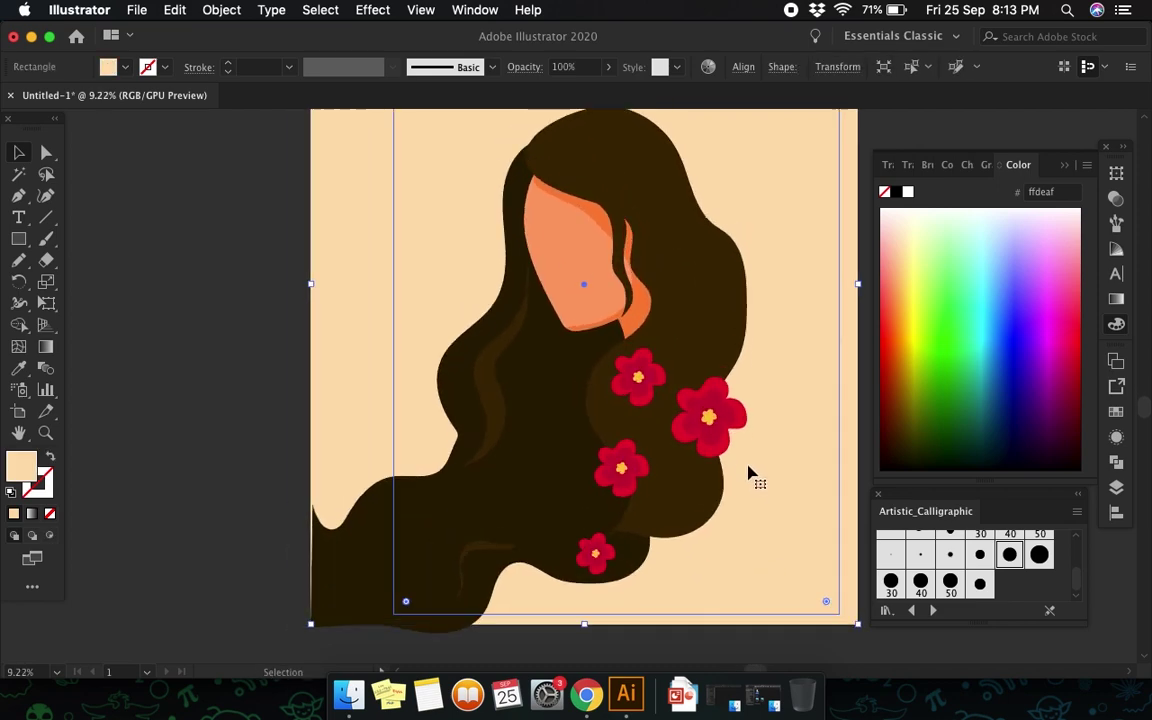
Step: Duplicate the bottom flower beside the original and place another copy further lower left
scroll(751, 472, up, 2)
drag(573, 560, 494, 525)
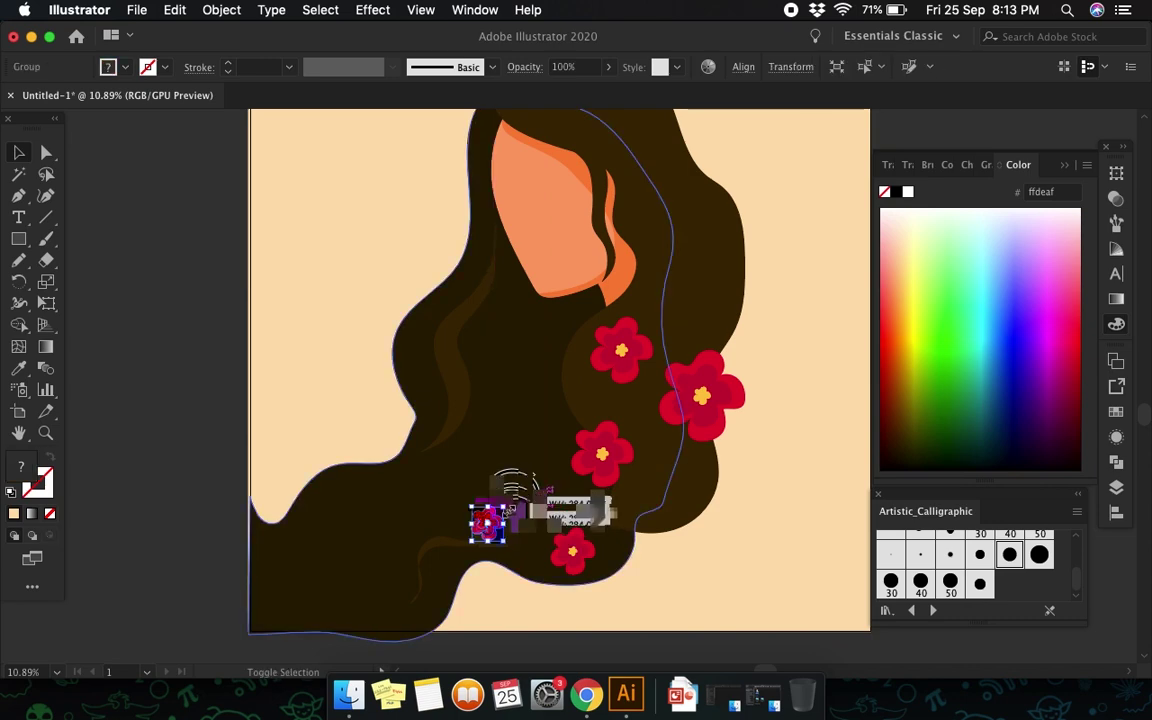
drag(476, 533, 393, 565)
click(768, 521)
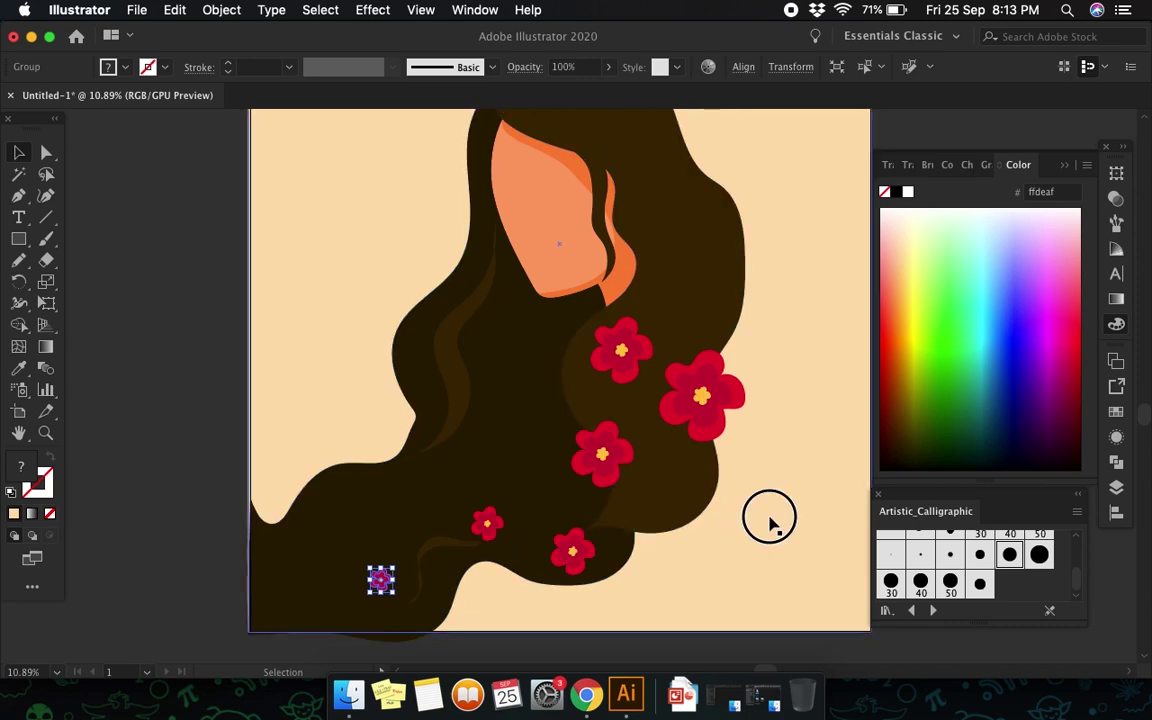
scroll(771, 527, down, 3)
scroll(771, 527, up, 3)
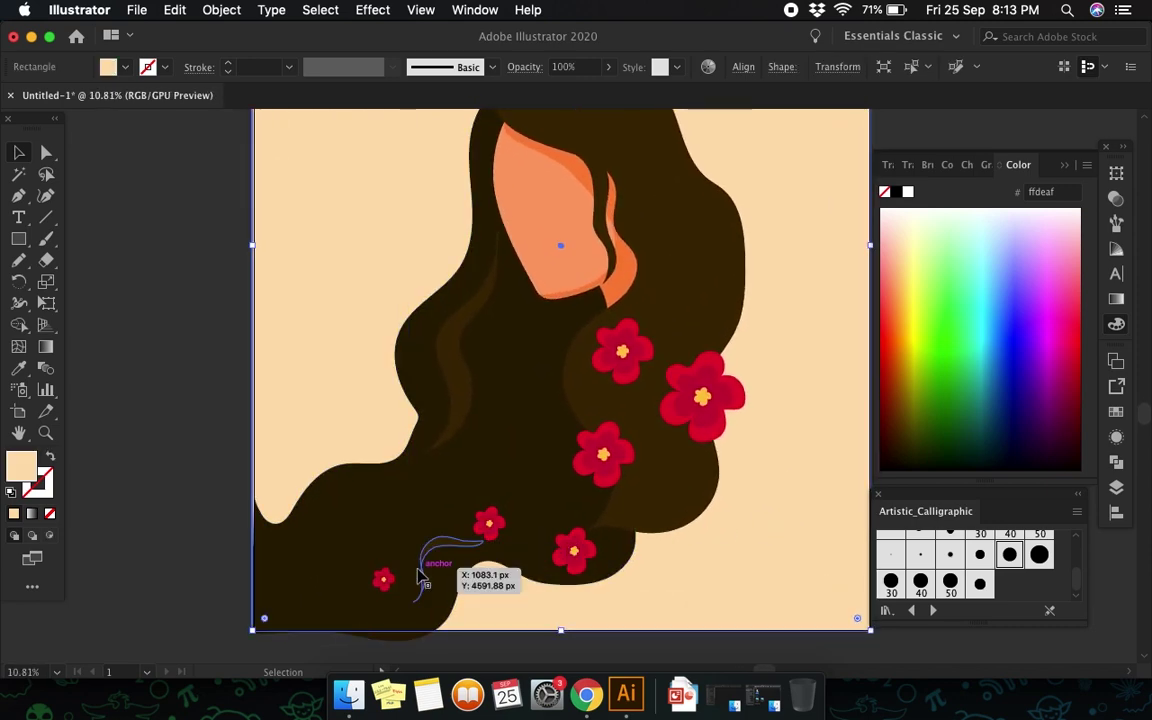
Step: Copy the small flower toward the lower left and another flower upward into the hair
click(489, 522)
click(507, 508)
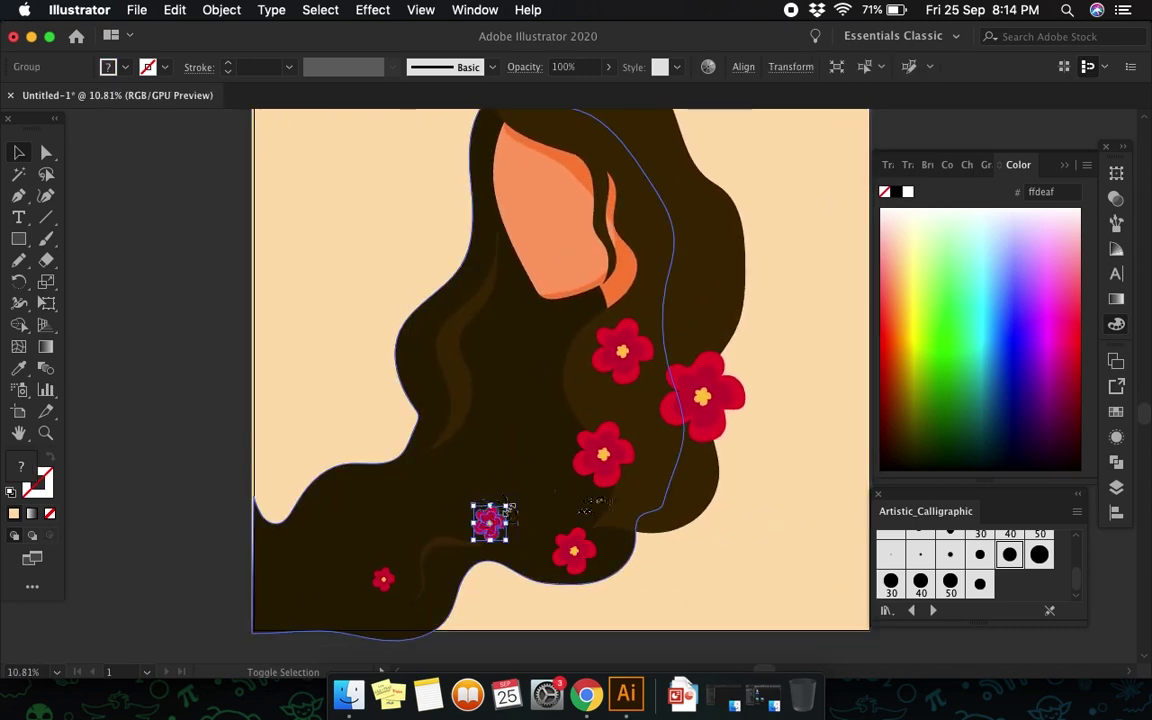
click(520, 510)
mouse_move(489, 522)
mouse_down()
mouse_move(384, 580)
mouse_move(483, 536)
mouse_move(516, 496)
mouse_up()
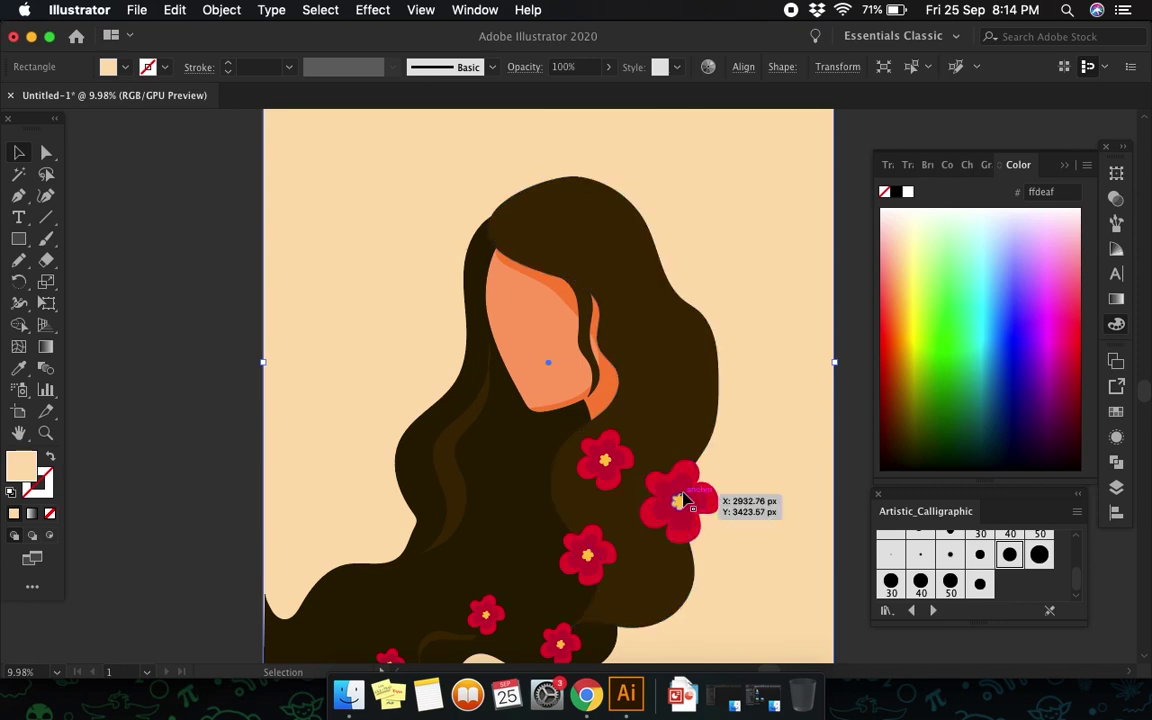
drag(678, 498, 663, 362)
click(753, 347)
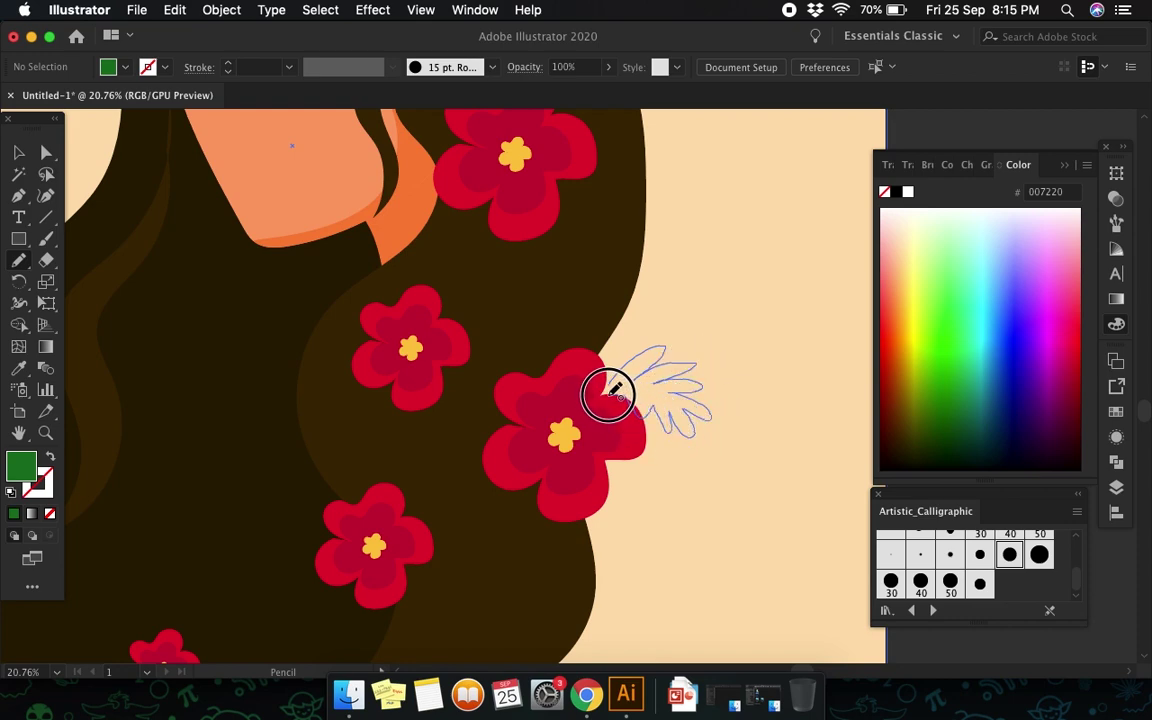
Step: Draw a green #009606 leaf outline beside the upper flower and select it
drag(603, 392, 600, 404)
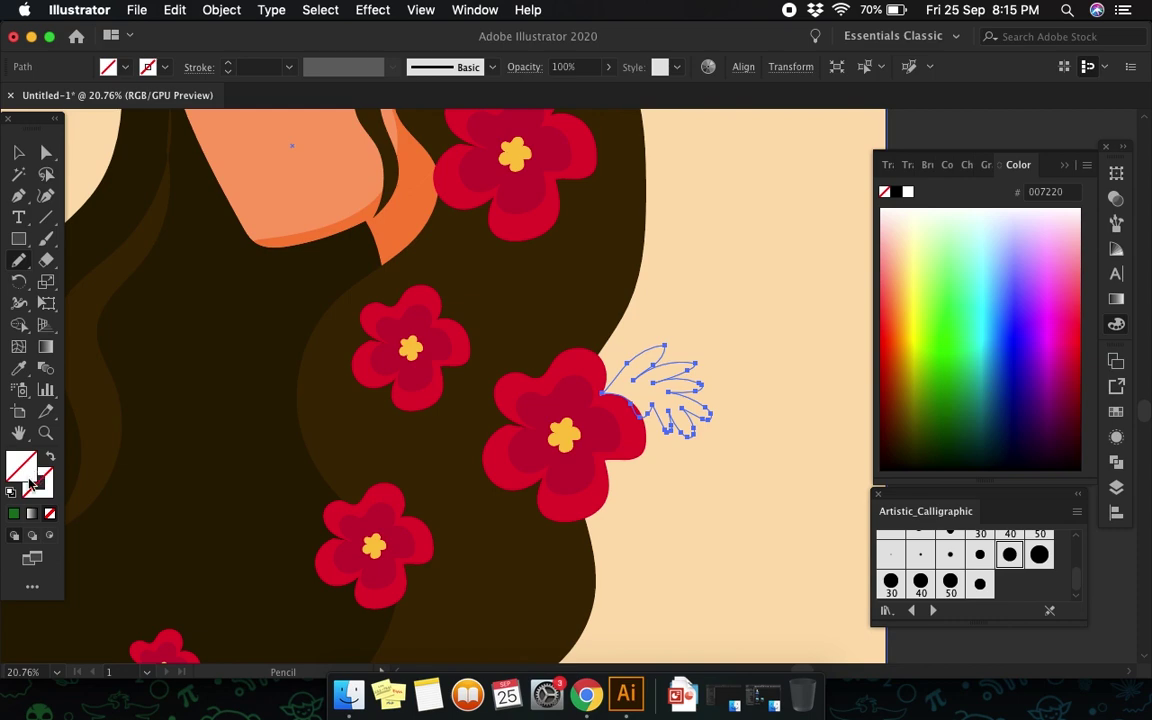
click(14, 513)
key(v)
scroll(441, 398, down, 3)
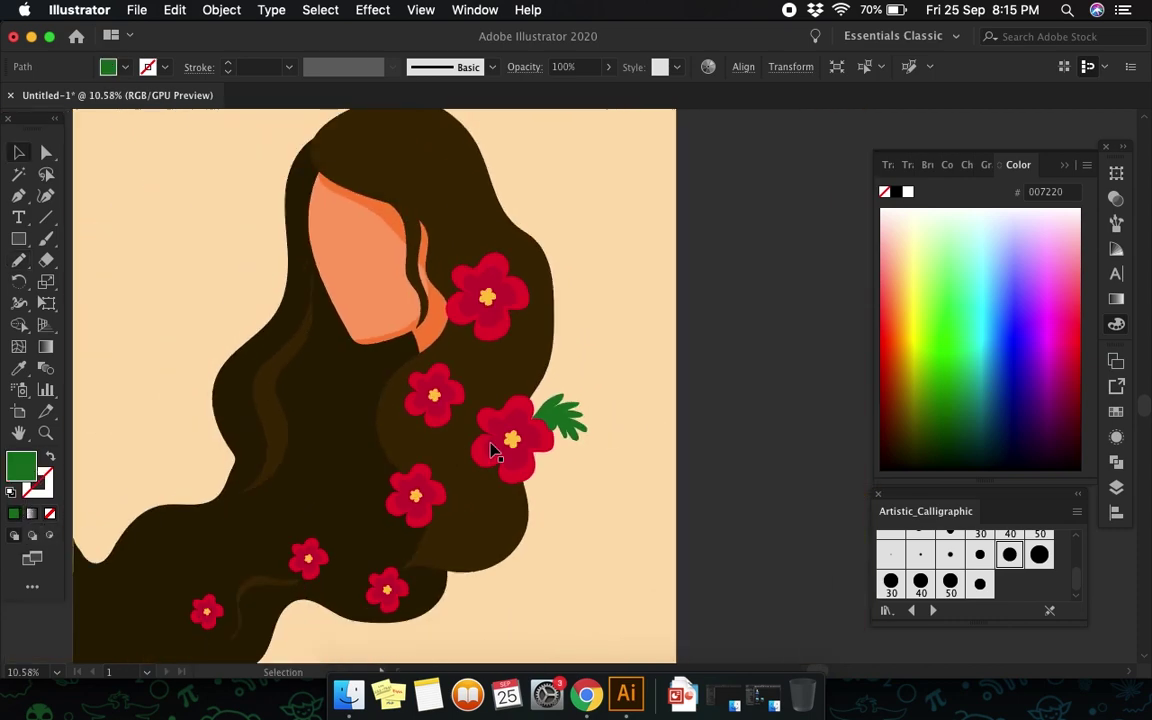
click(722, 438)
scroll(663, 437, up, 3)
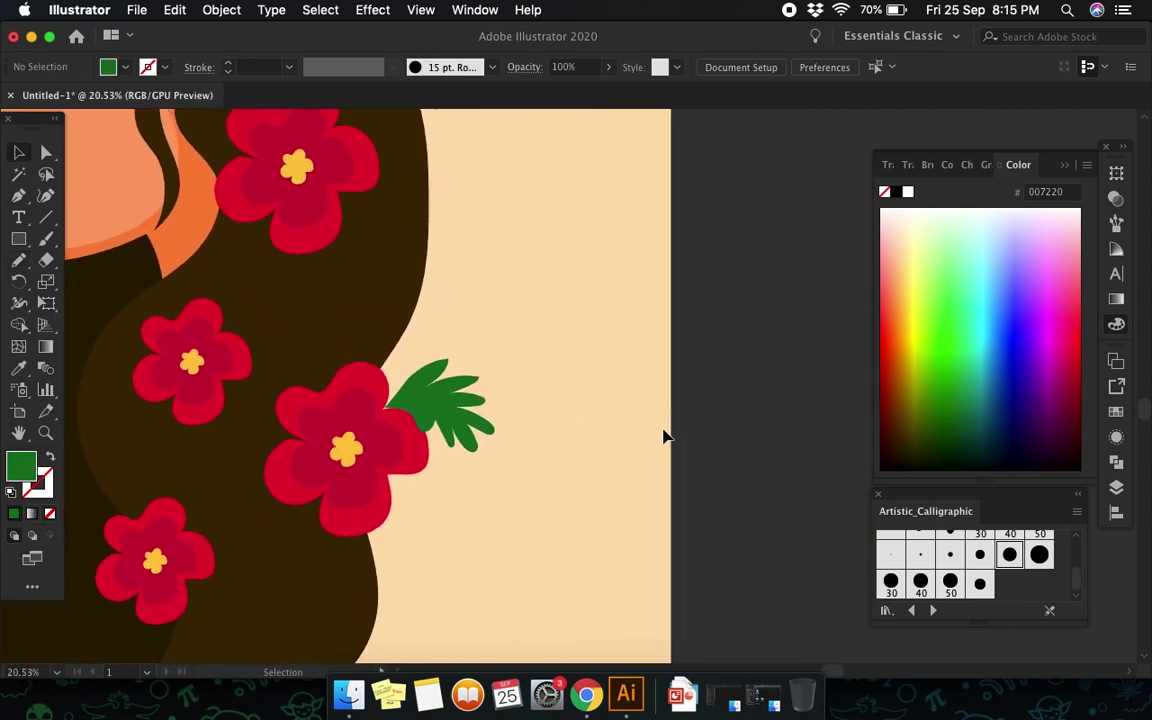
click(450, 415)
scroll(450, 415, up, 3)
Step: Change the leaf to olive green, shrink it slightly and squash it shorter
key(a)
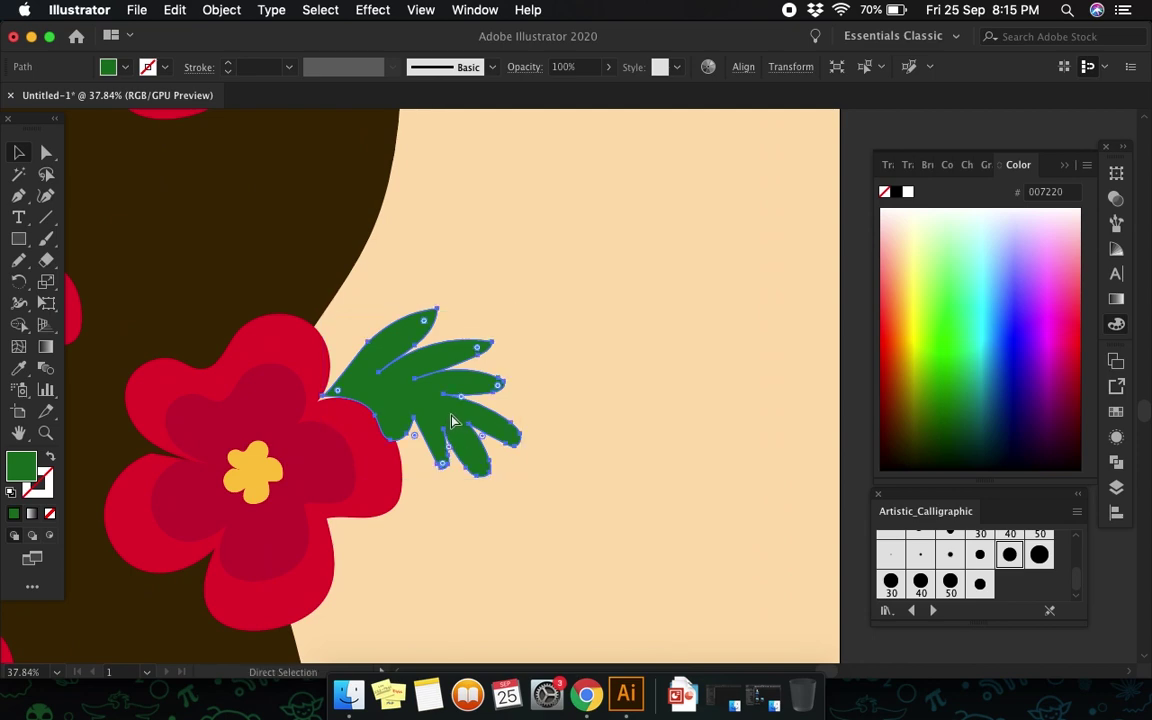
key(v)
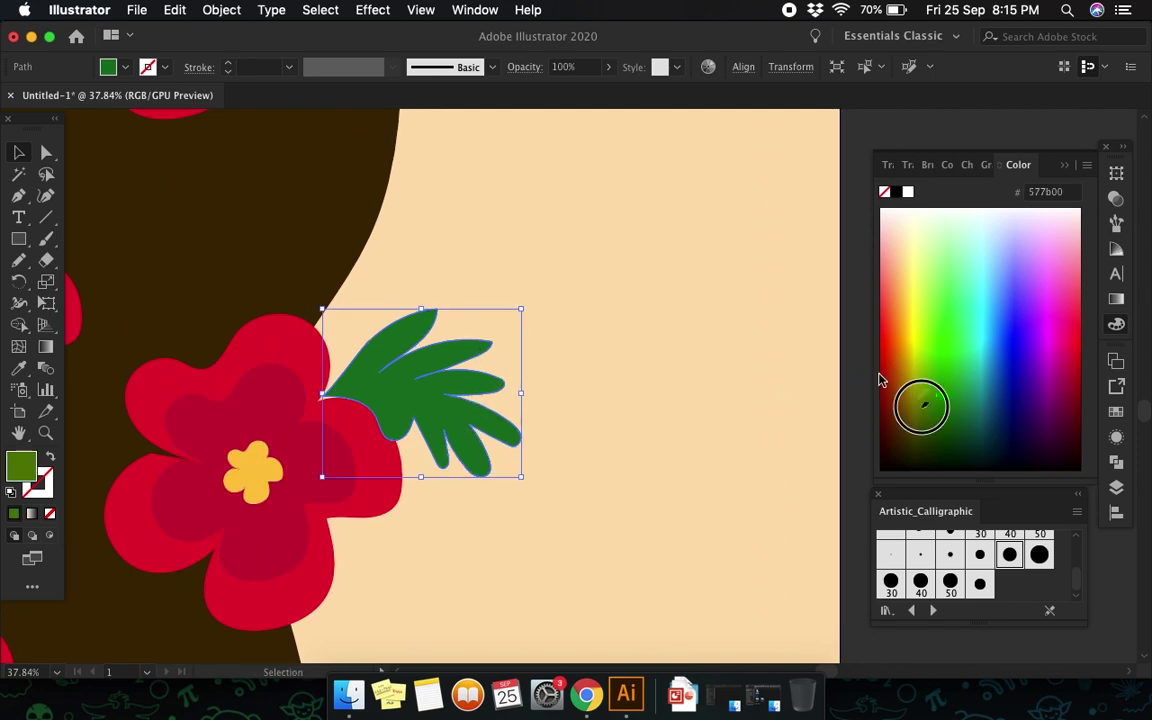
drag(920, 404, 954, 385)
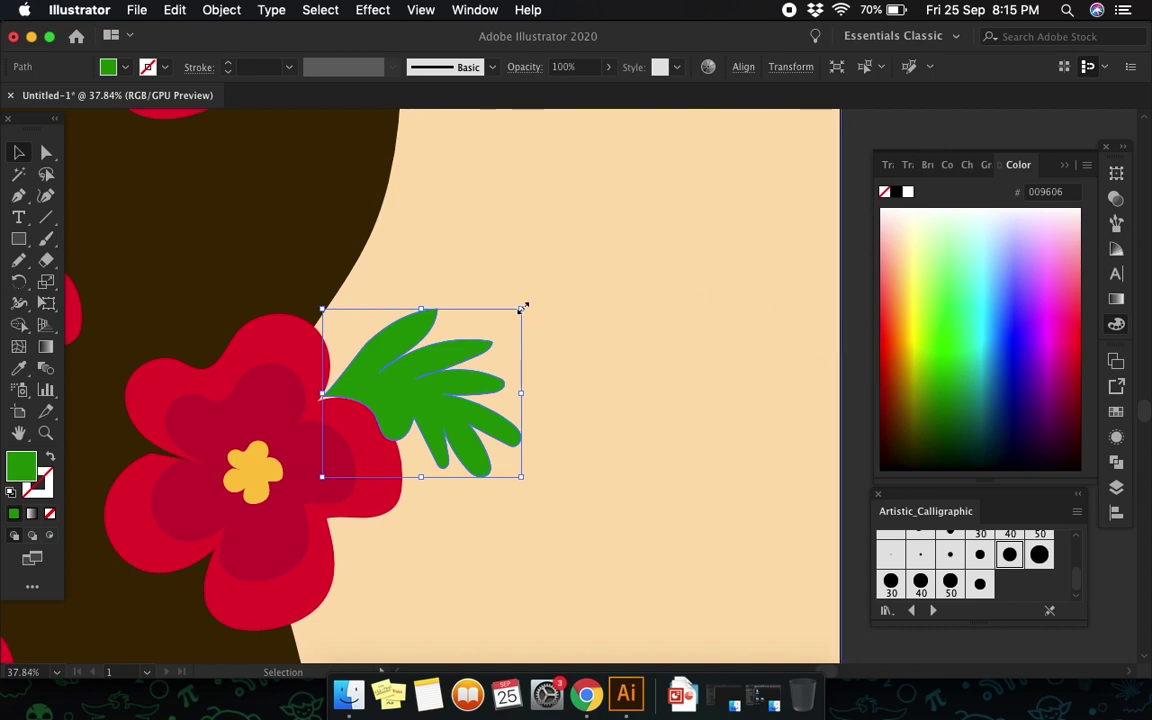
drag(522, 309, 505, 328)
scroll(589, 342, down, 2)
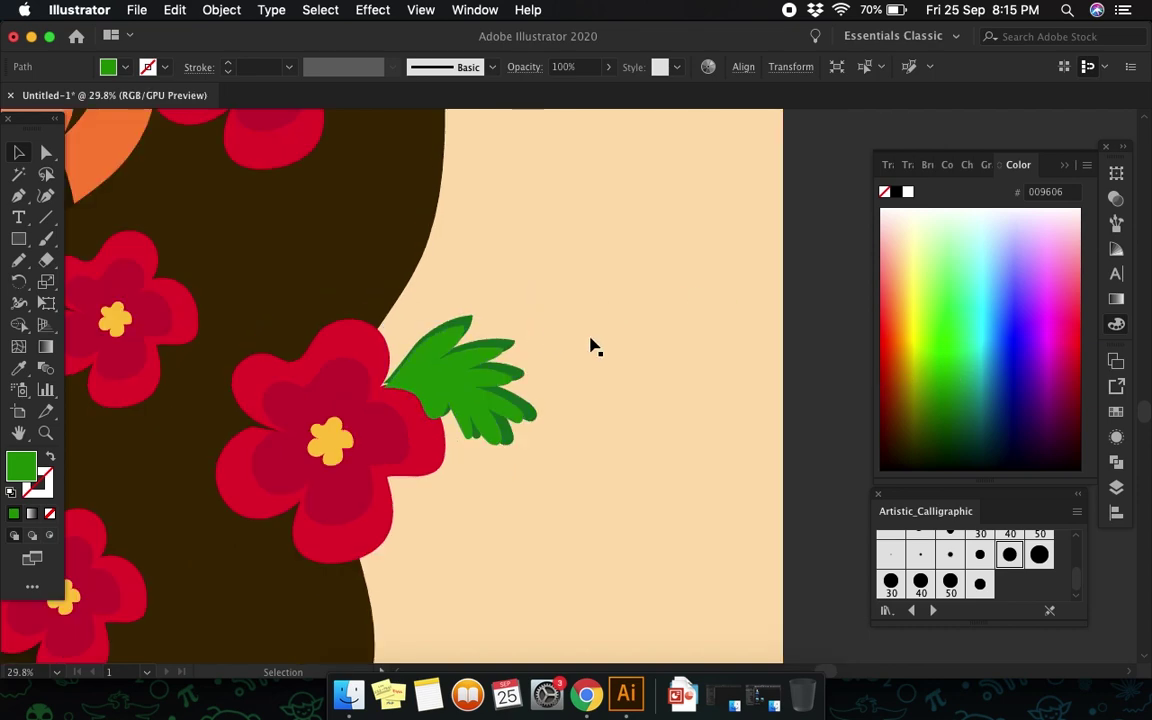
scroll(589, 342, up, 1)
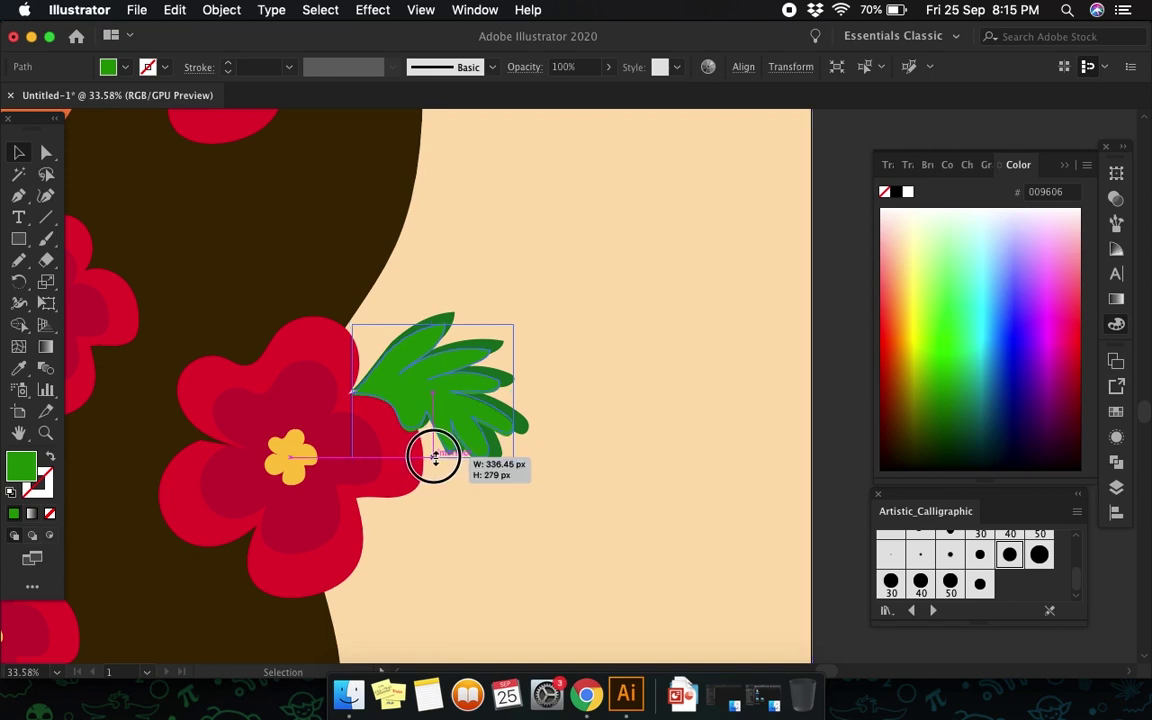
drag(435, 460, 435, 435)
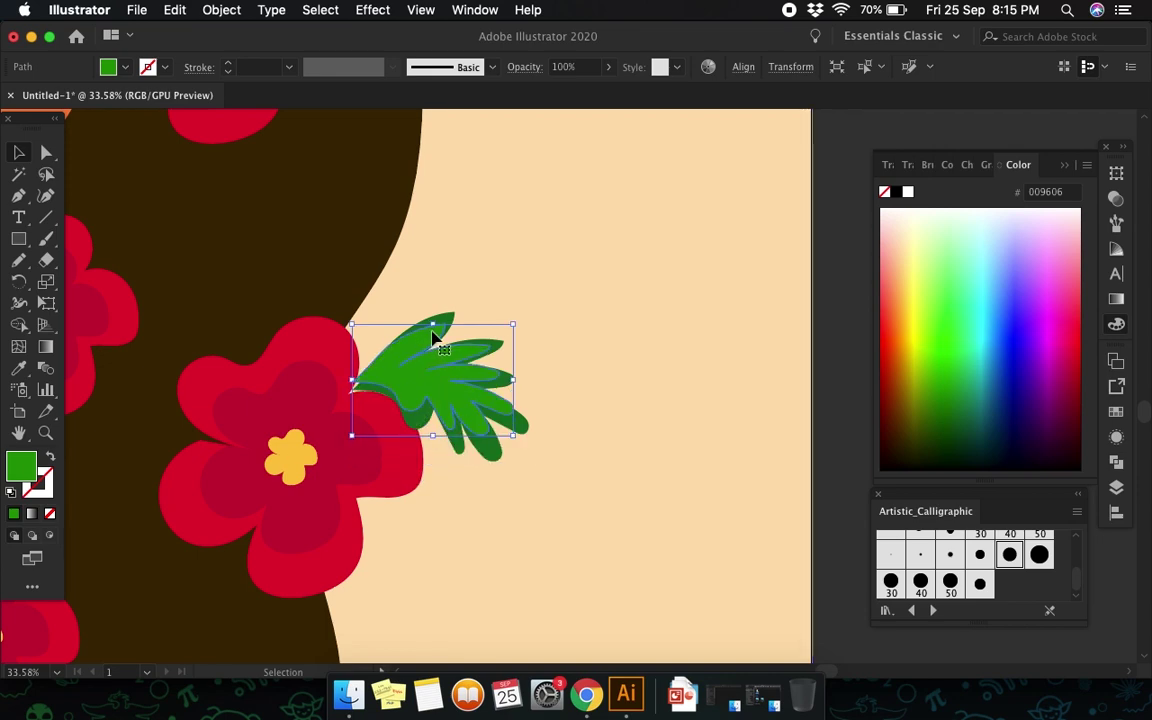
Step: Change the leaf's fill to a deeper medium green
click(617, 368)
scroll(617, 370, down, 1)
scroll(617, 370, up, 2)
click(460, 408)
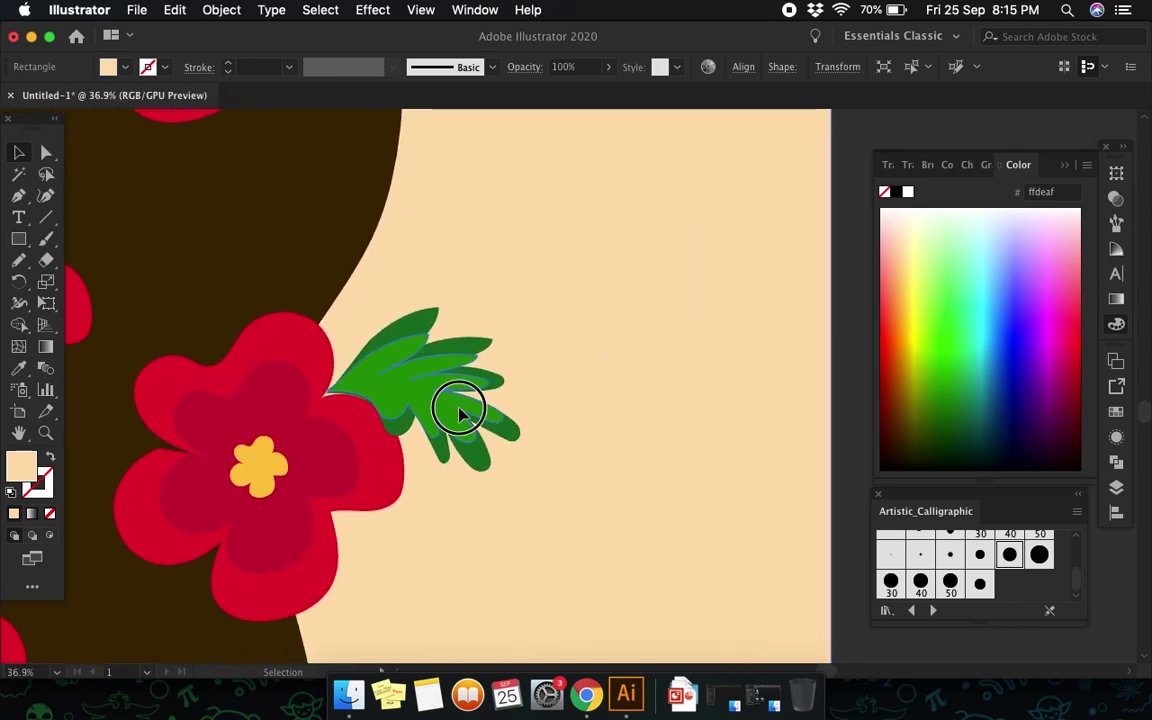
click(938, 418)
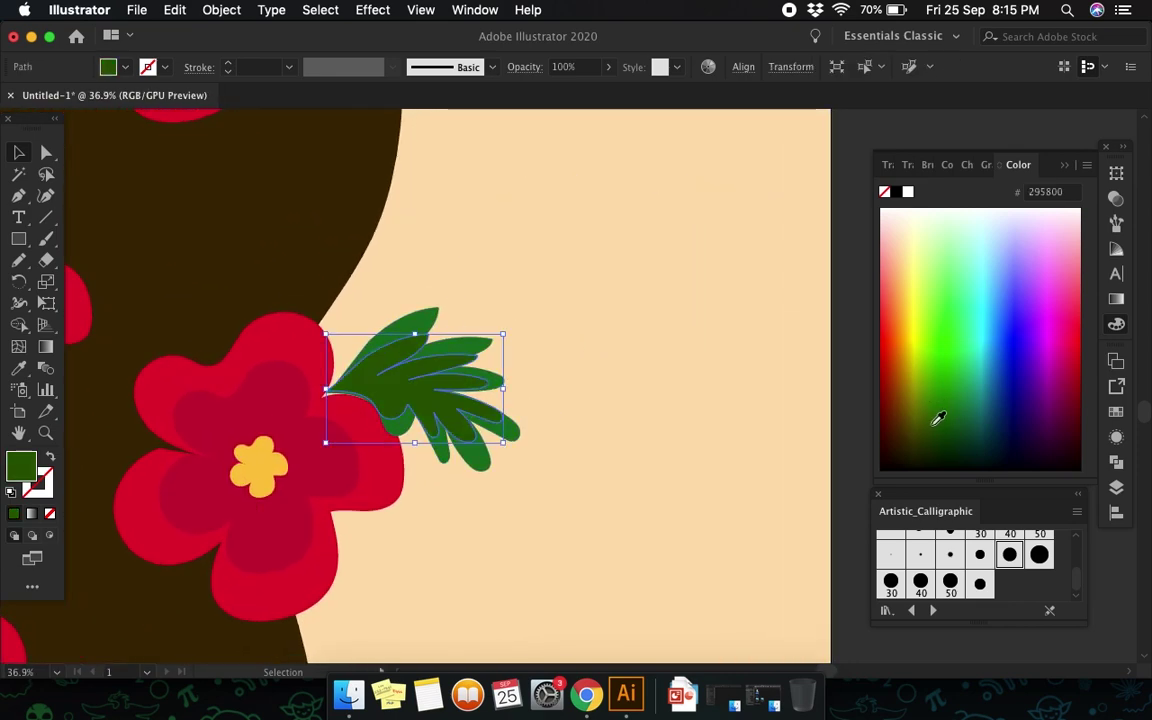
drag(956, 426, 957, 408)
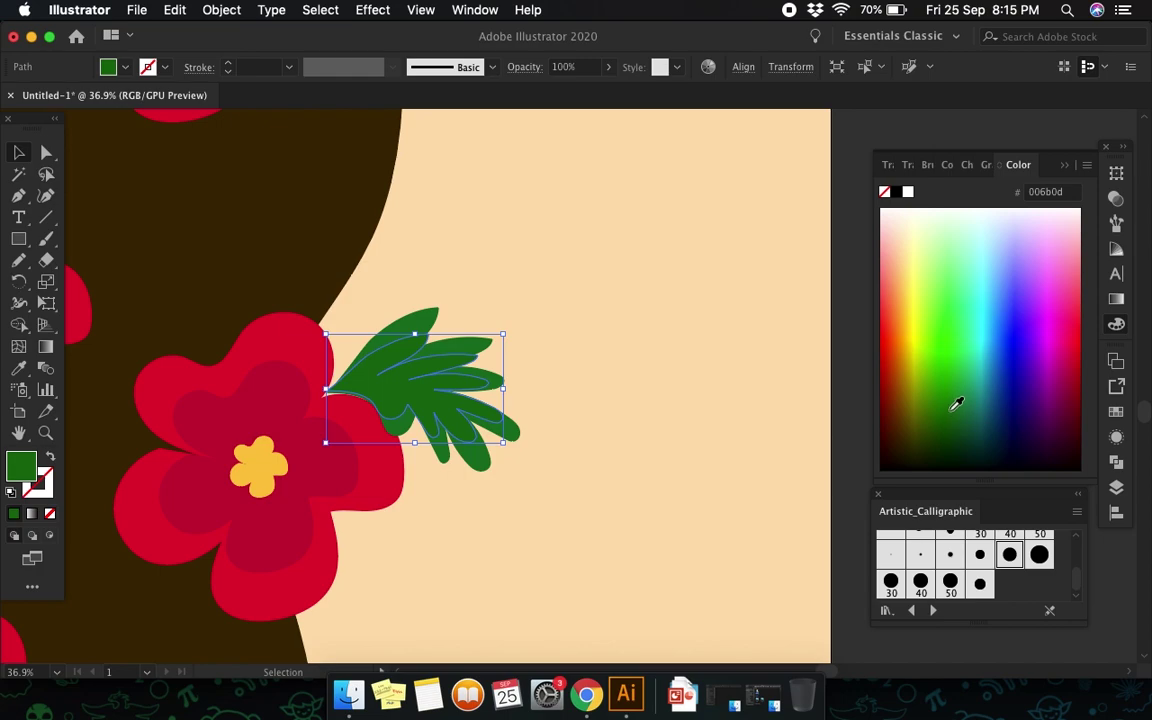
click(697, 409)
scroll(694, 406, down, 4)
scroll(660, 406, up, 7)
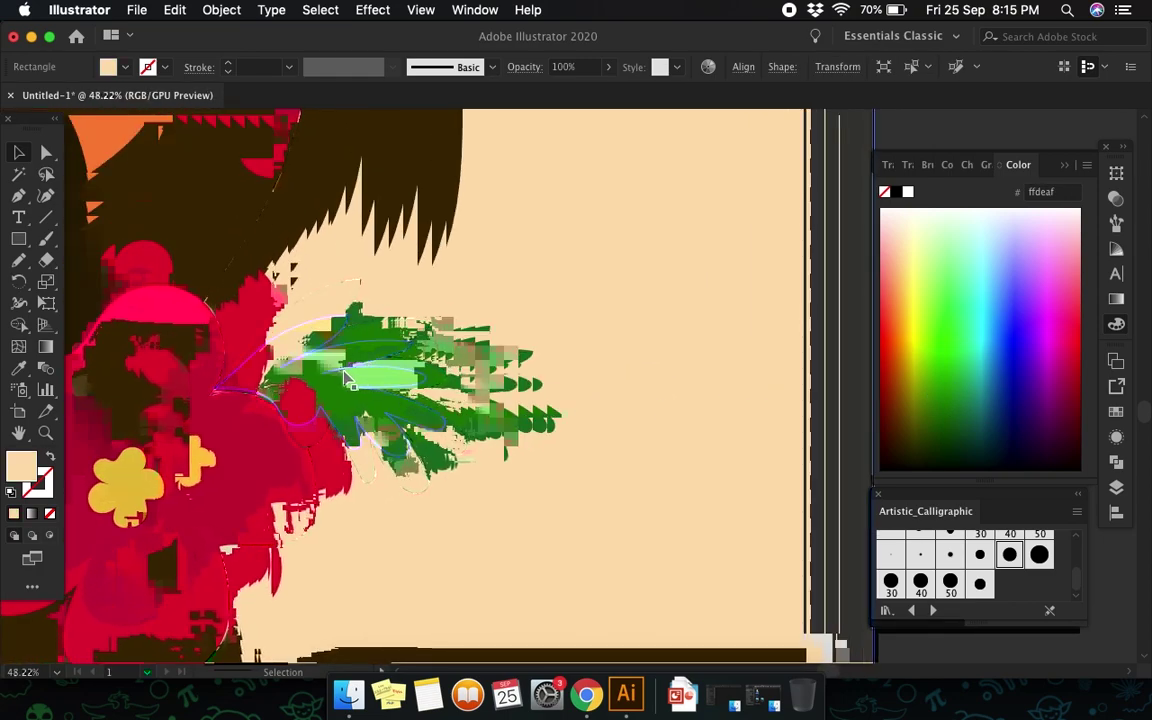
Step: Alt-drag a copy of the leaf up-left and rotate it counter-clockwise upward
click(352, 417)
drag(352, 417, 323, 371)
drag(424, 310, 368, 267)
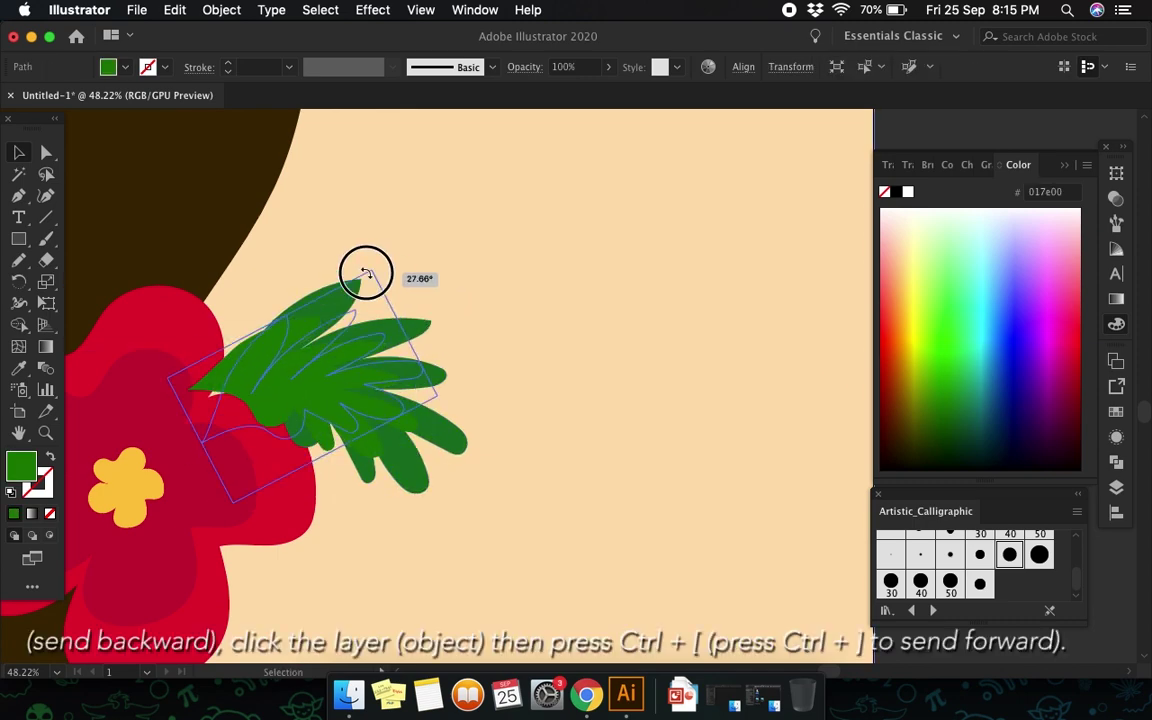
drag(342, 378, 305, 300)
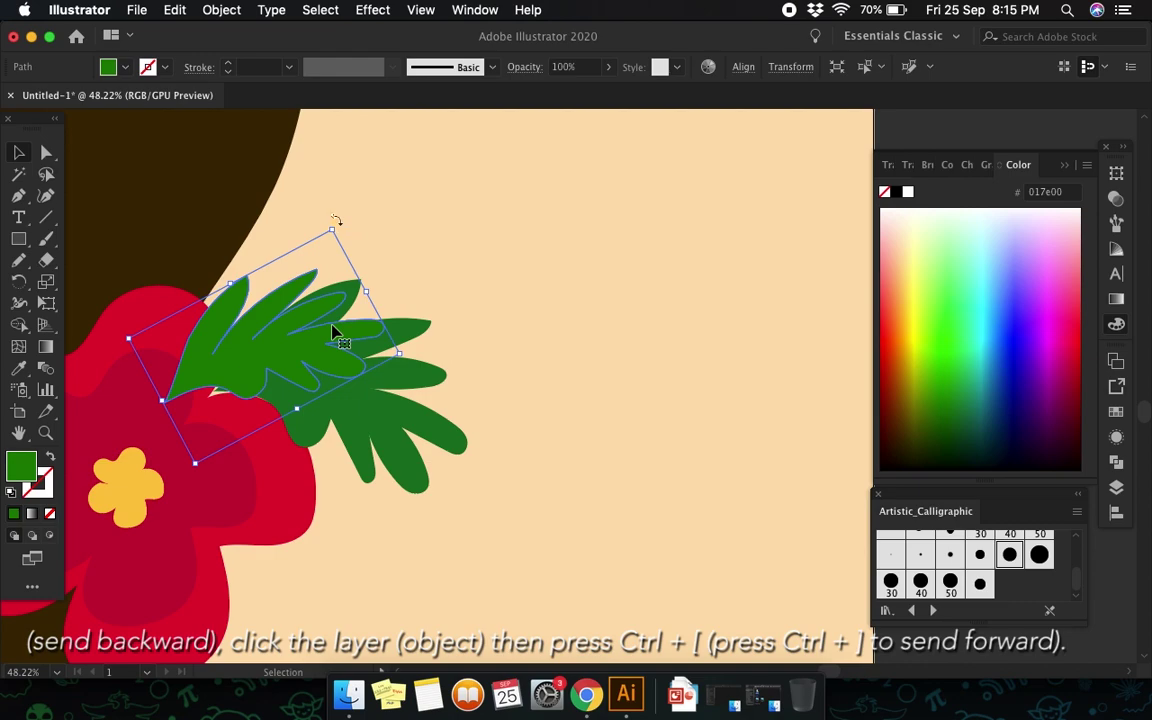
mouse_move(336, 222)
mouse_down()
mouse_move(283, 200)
mouse_move(242, 220)
mouse_up()
drag(261, 340, 243, 320)
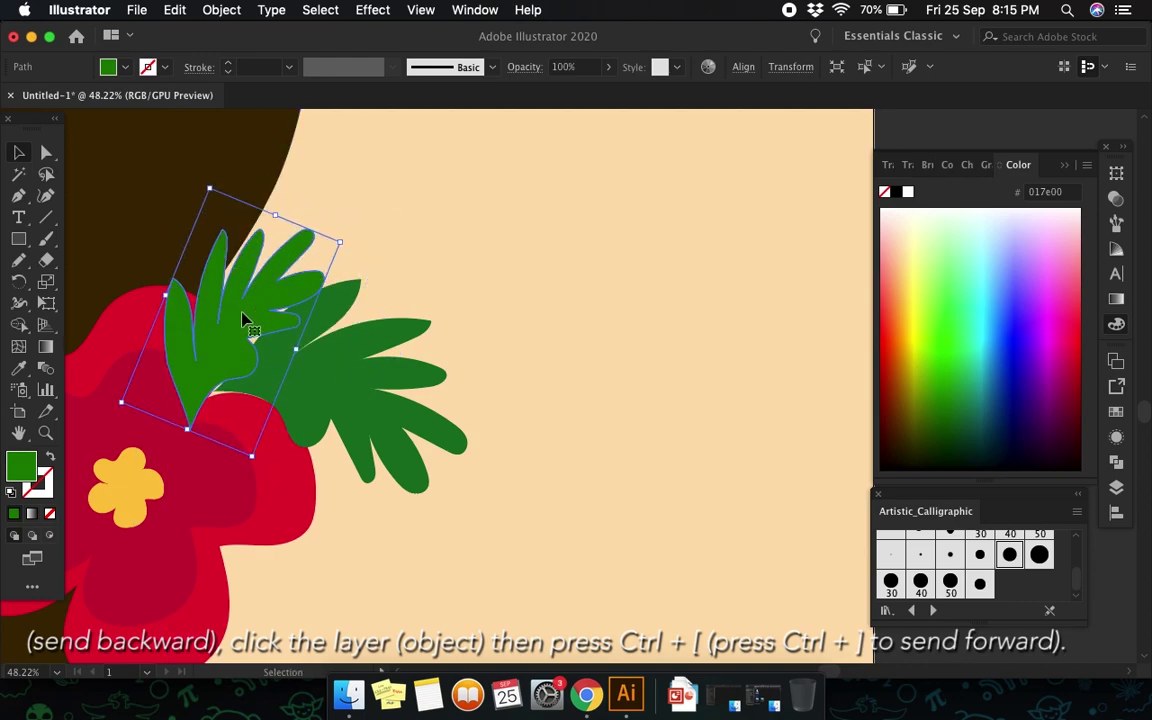
Step: Move the large leaf down-left against the flower and clear the selection
drag(297, 362, 329, 429)
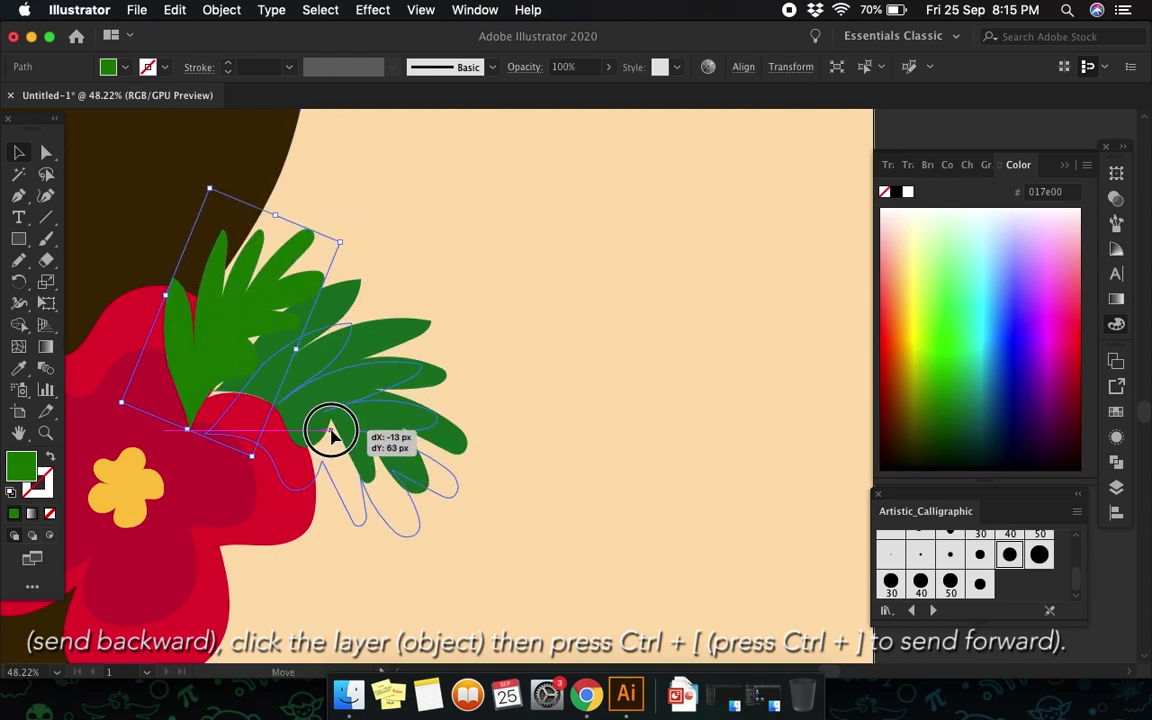
shift+click(270, 295)
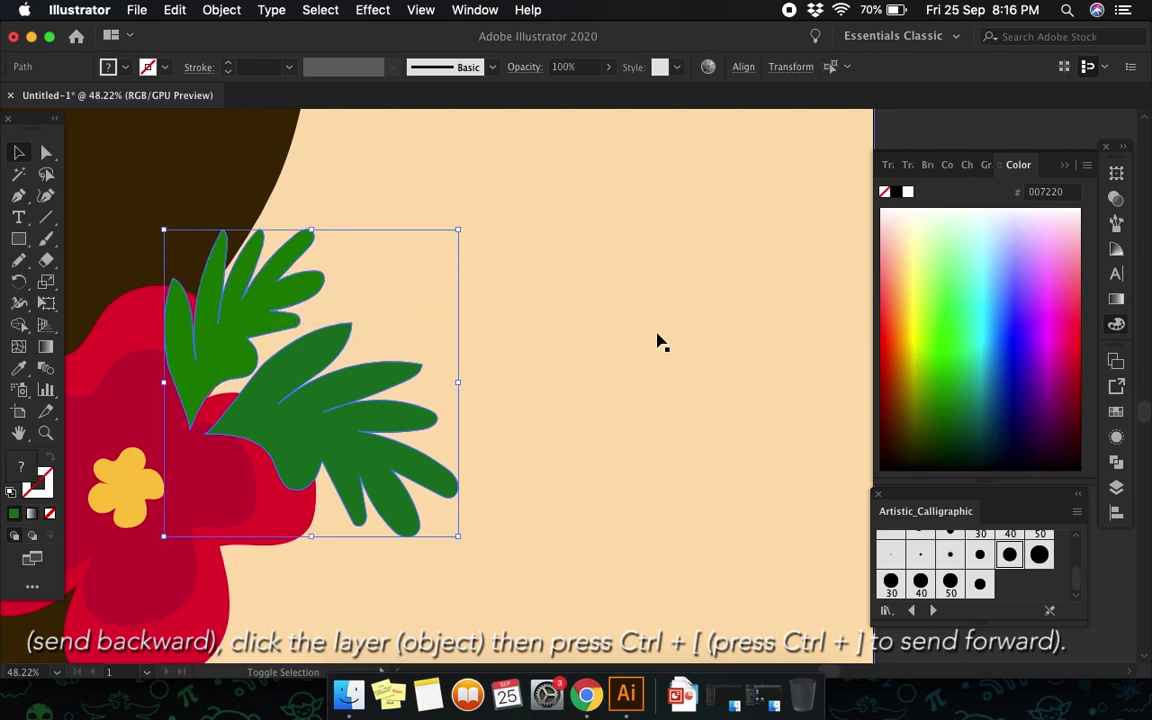
click(657, 340)
scroll(580, 335, down, 5)
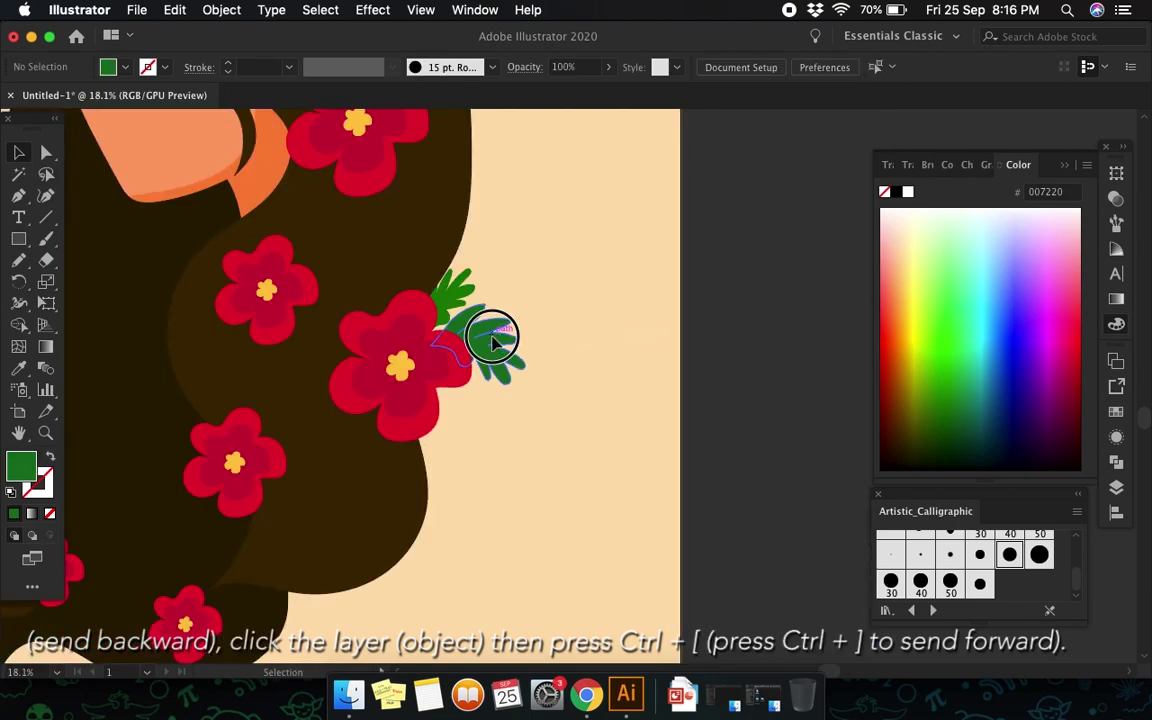
Step: Copy the leaf sprig onto the lower-left flower and rotate them together
drag(492, 342, 320, 425)
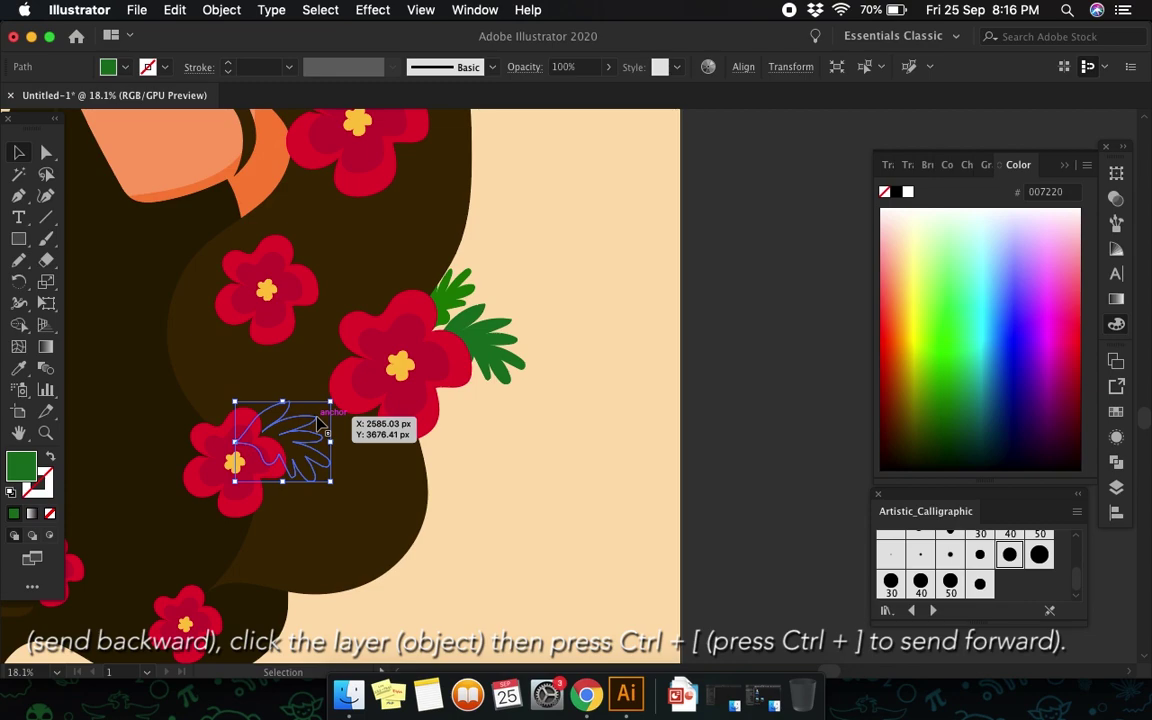
shift+click(207, 465)
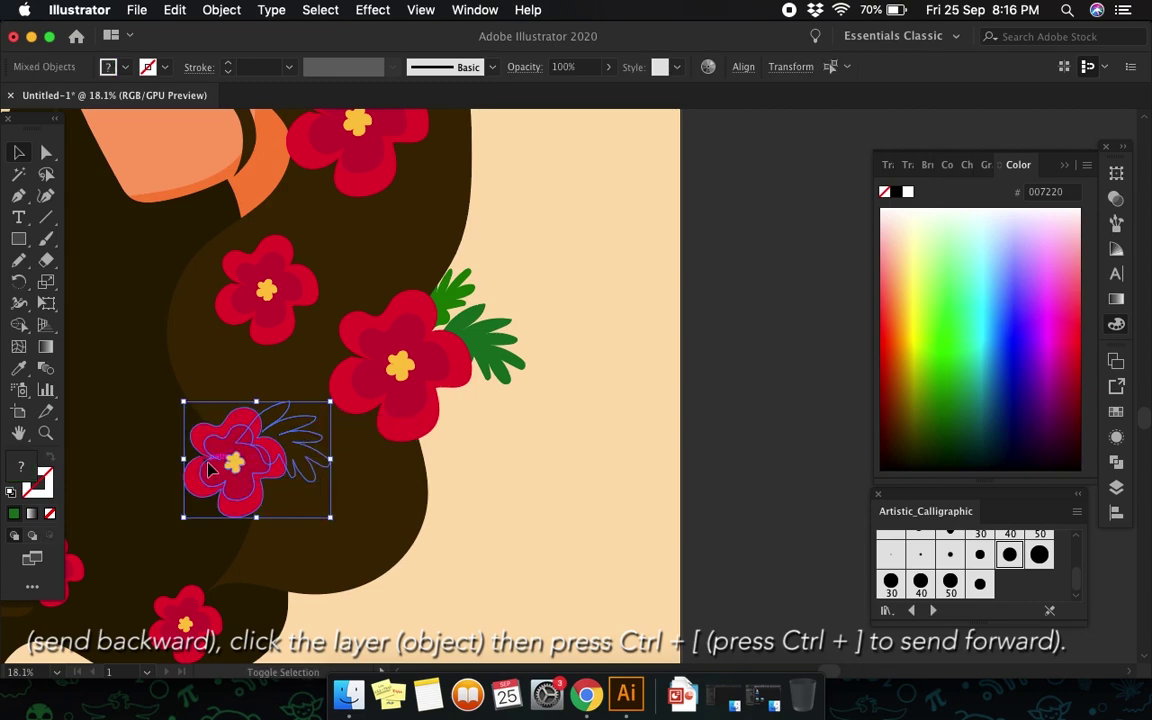
key(a)
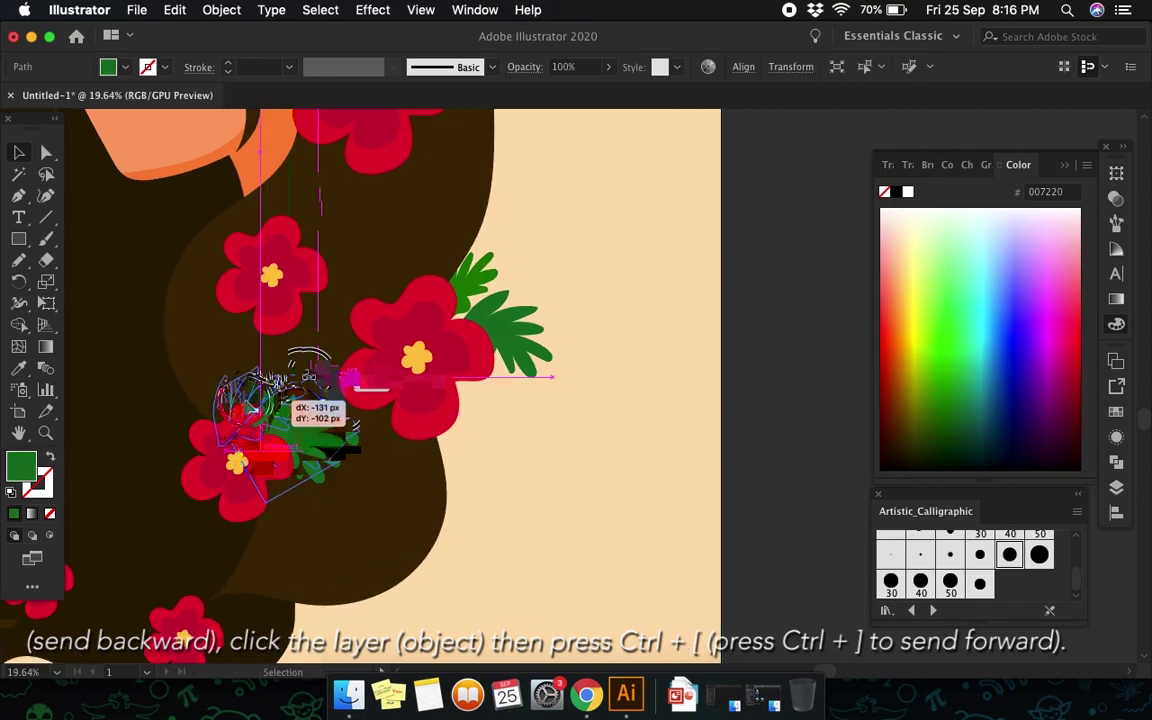
drag(310, 415, 250, 382)
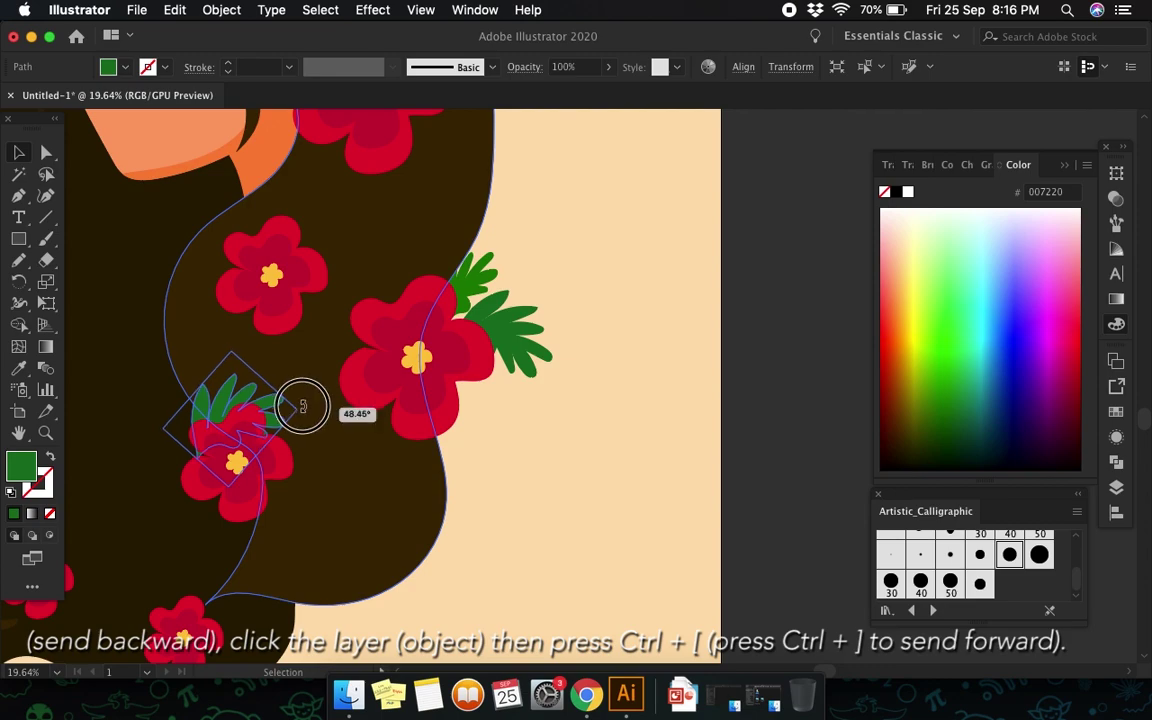
click(727, 470)
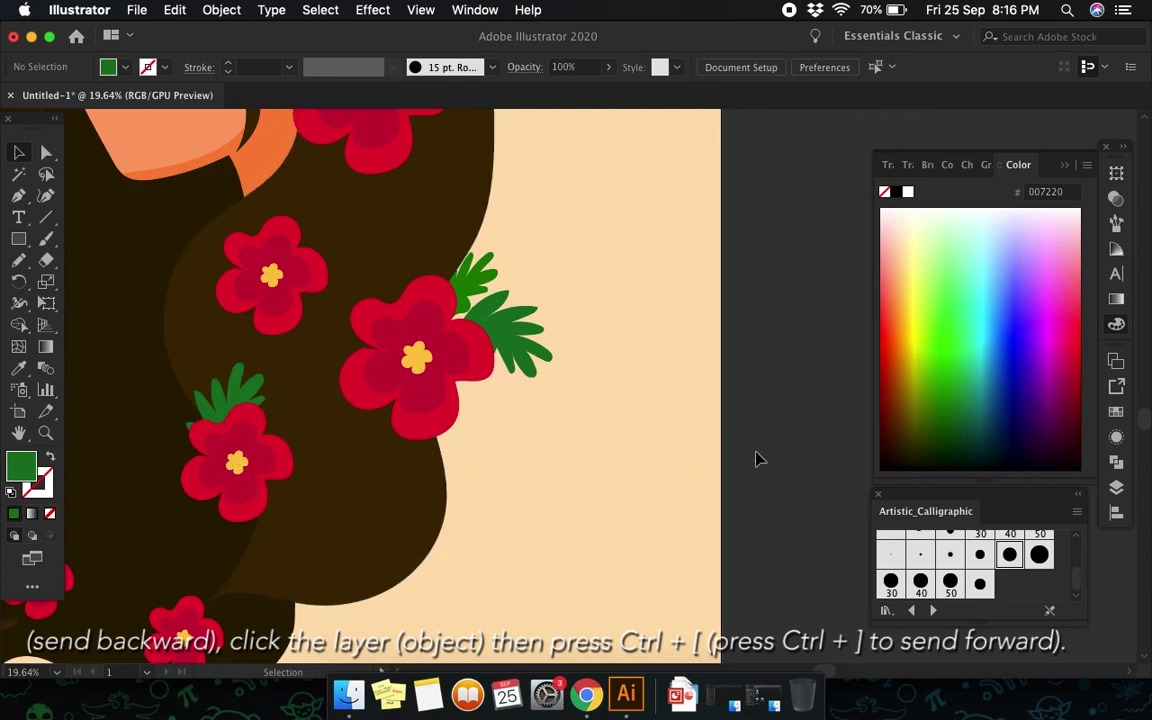
Step: Copy another leaf sprig onto the bottom flower
scroll(752, 458, down, 3)
scroll(752, 458, down, 2)
scroll(752, 458, up, 4)
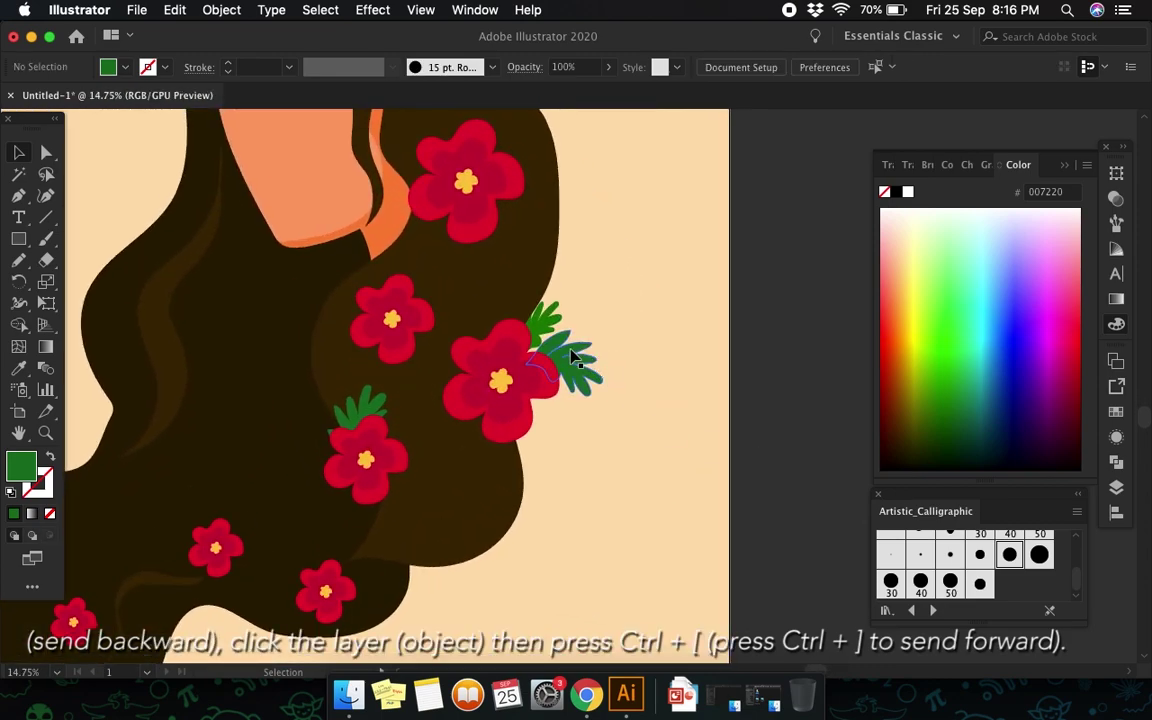
mouse_move(568, 332)
mouse_down()
mouse_move(548, 330)
mouse_move(342, 548)
mouse_up()
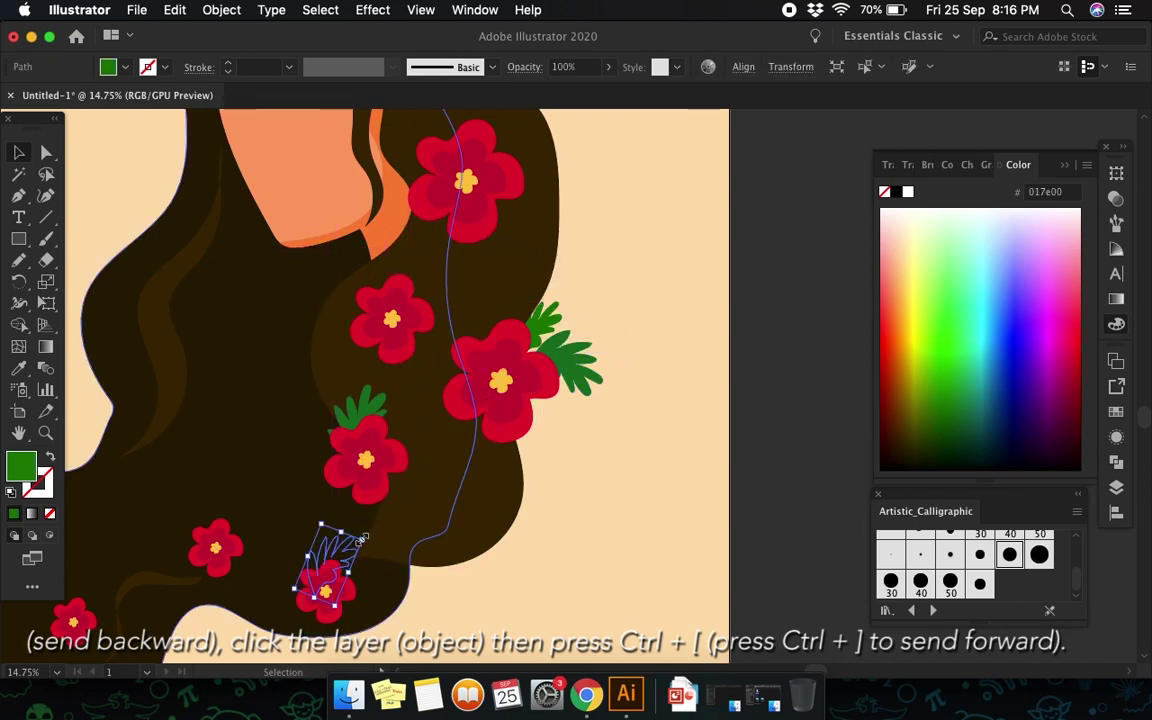
shift+click(350, 591)
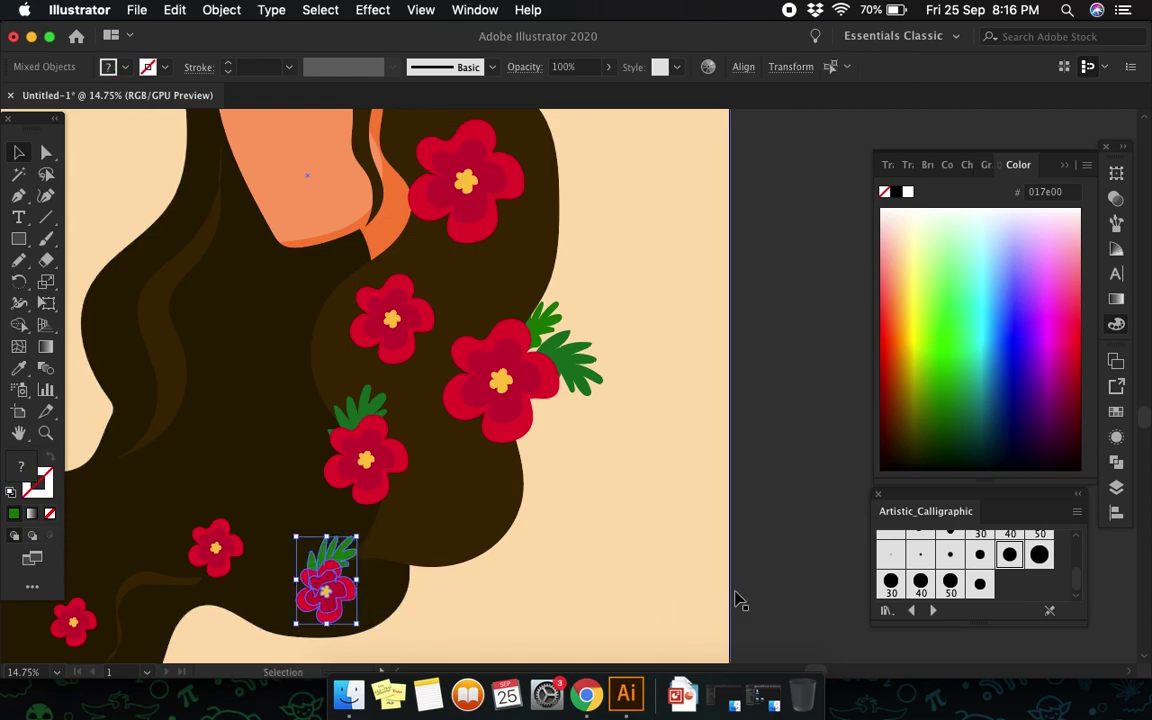
click(717, 560)
Step: Reflect the new leaves across the vertical axis and rotate them counter-clockwise around the flower
scroll(345, 584, up, 3)
scroll(360, 581, down, 3)
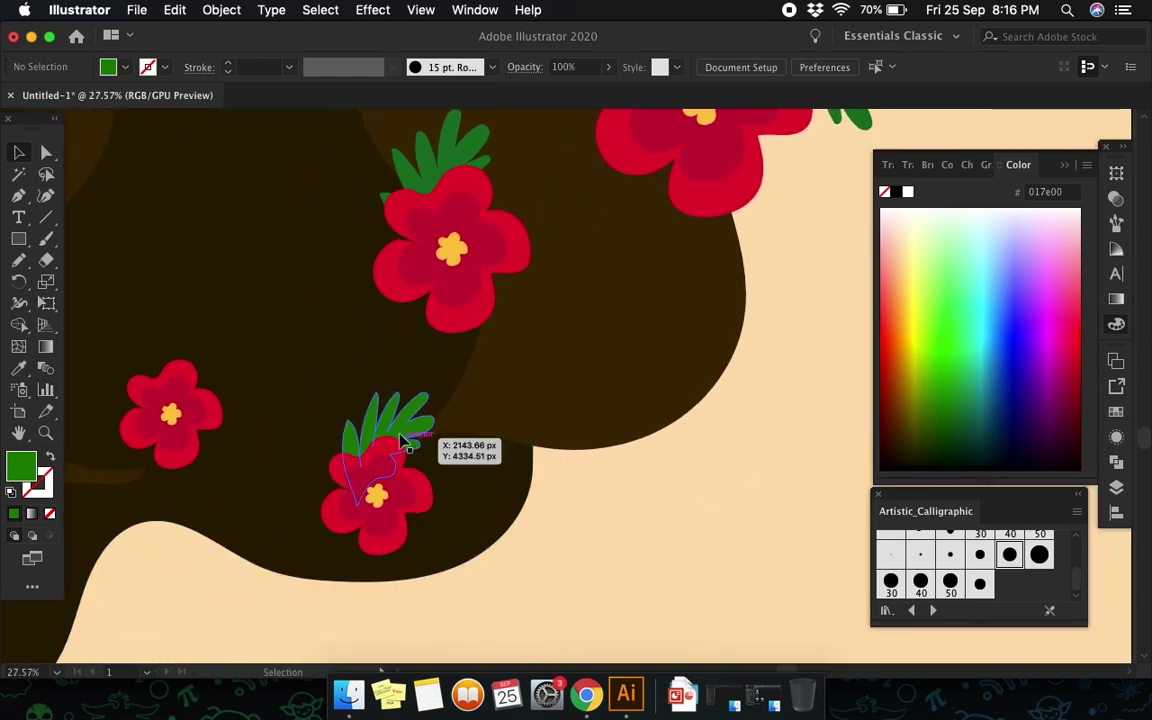
click(404, 440)
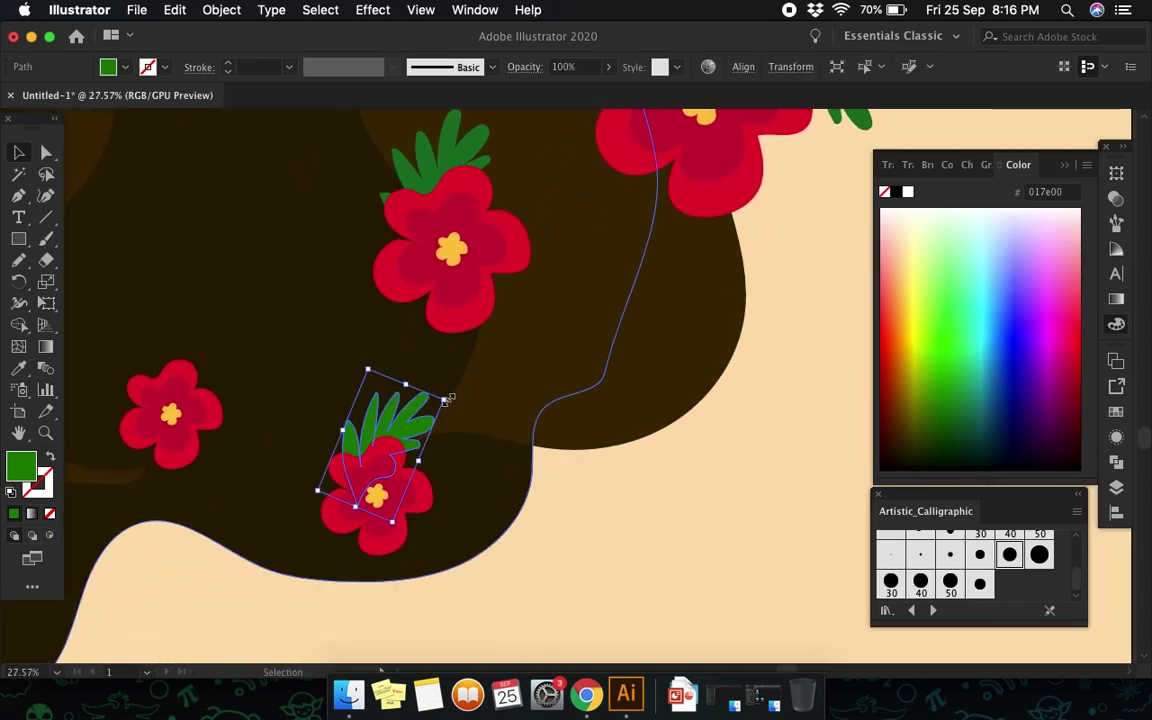
mouse_move(452, 402)
mouse_down()
mouse_move(378, 393)
mouse_move(336, 455)
mouse_up()
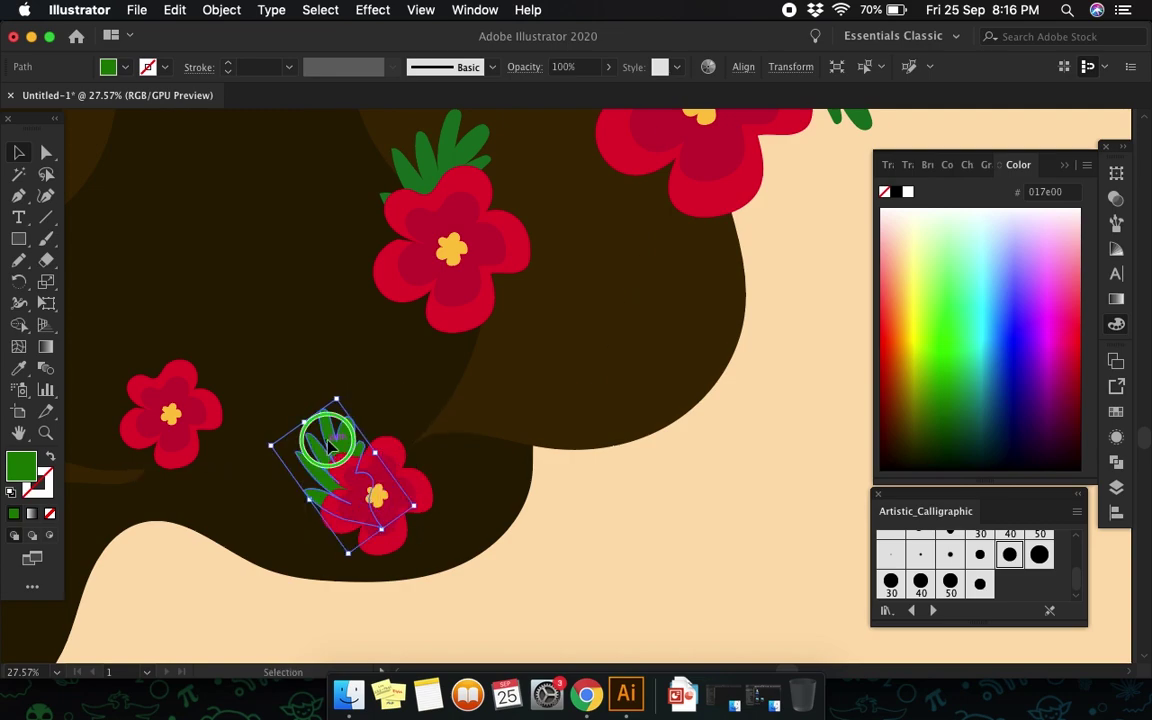
right_click(330, 445)
mouse_move(376, 568)
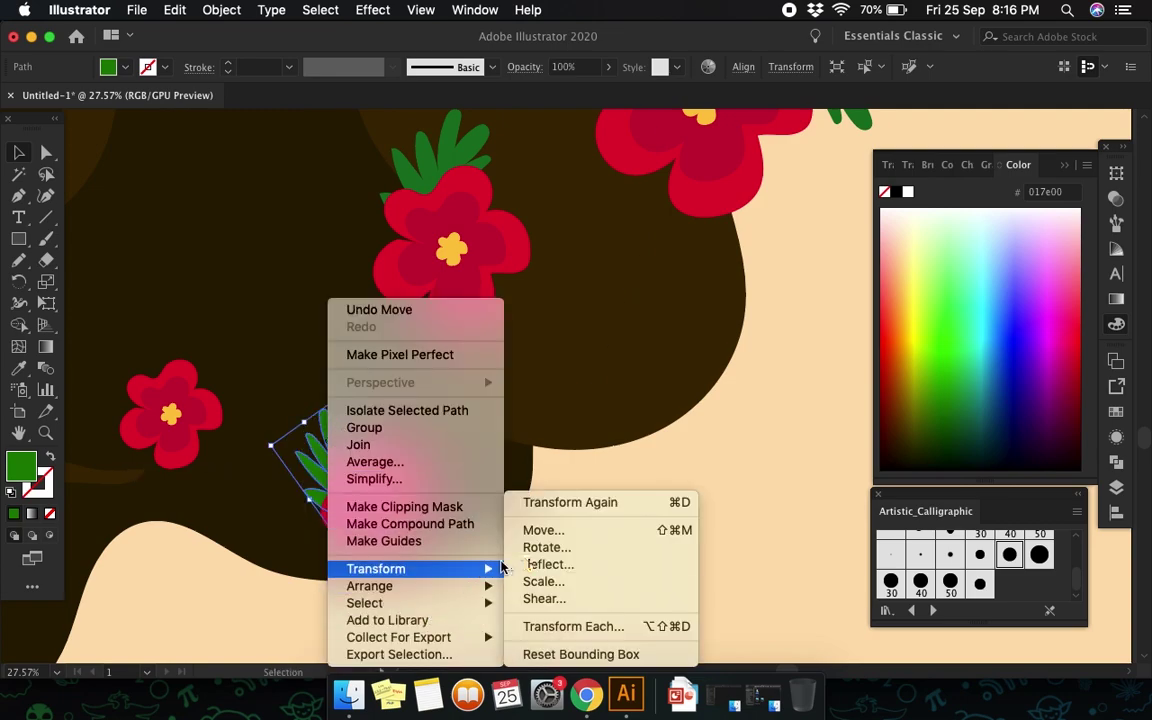
click(548, 564)
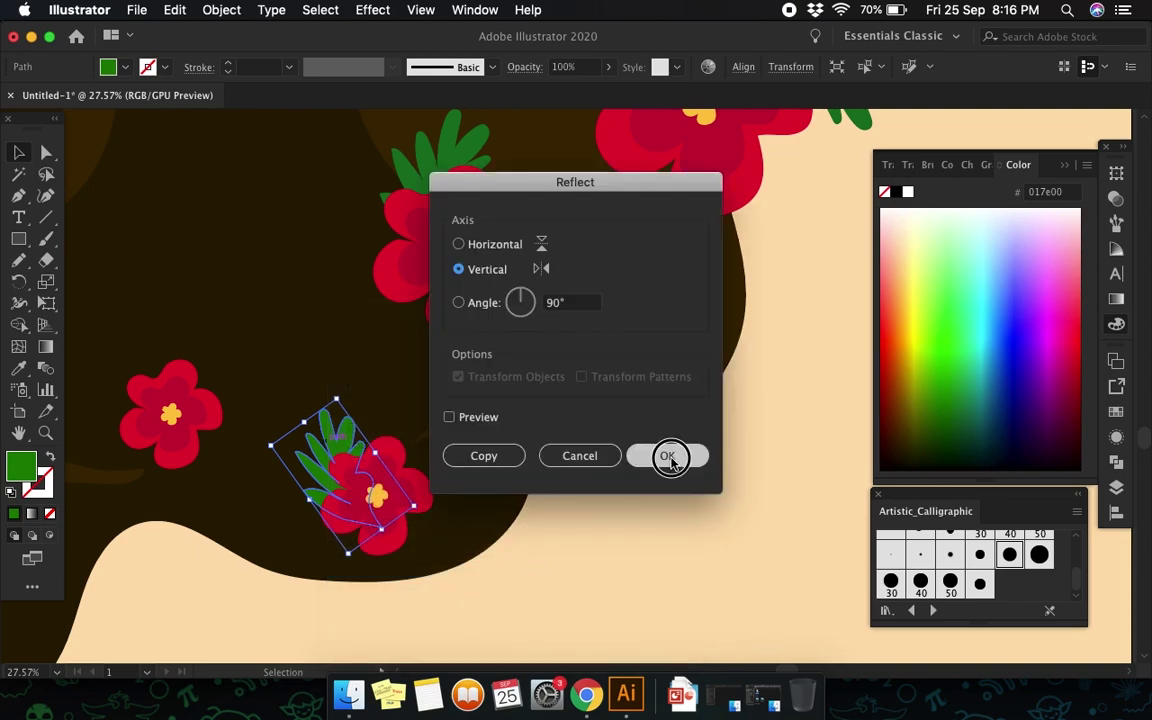
click(668, 457)
drag(347, 390, 262, 406)
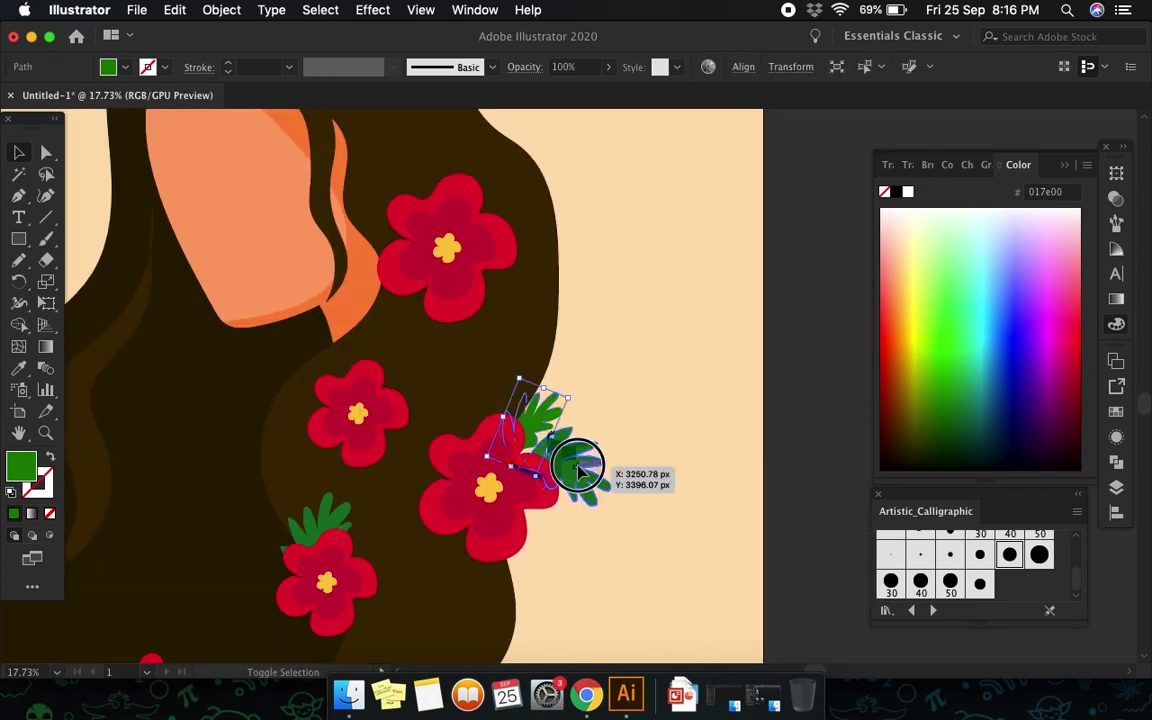
Step: Copy leaves onto the top flower near the face, stacked above the hair but behind the flower
mouse_move(305, 447)
mouse_down()
mouse_move(577, 472)
mouse_move(511, 219)
mouse_up()
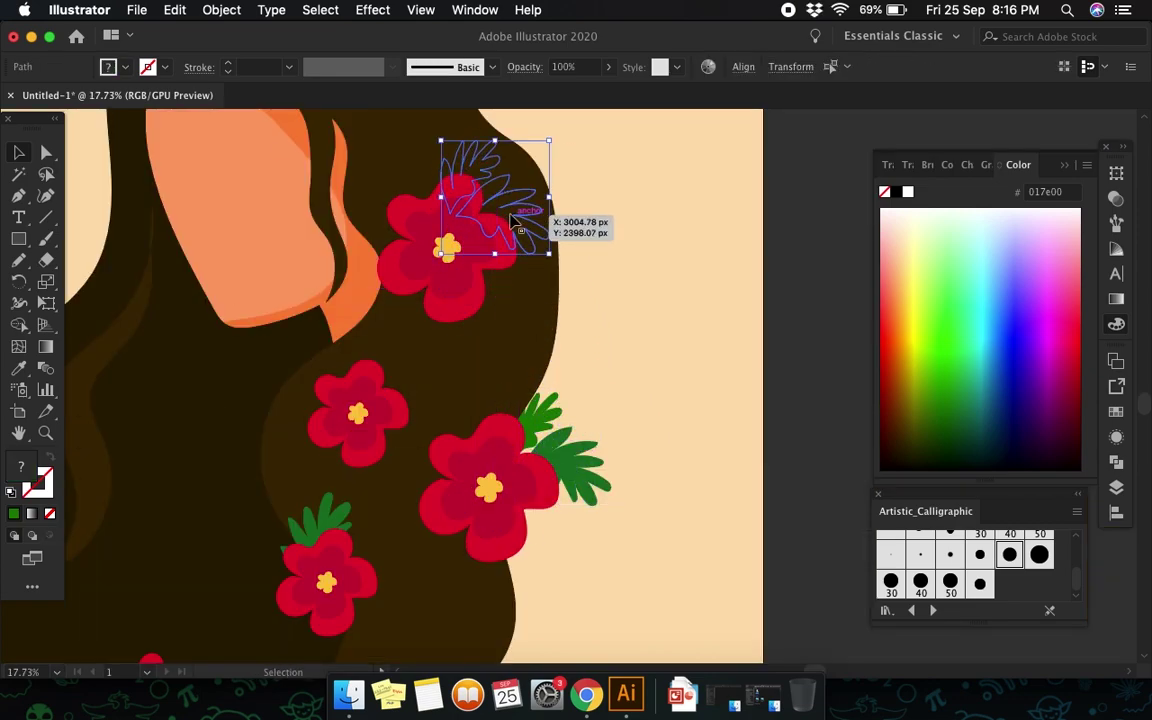
shift+click(441, 265)
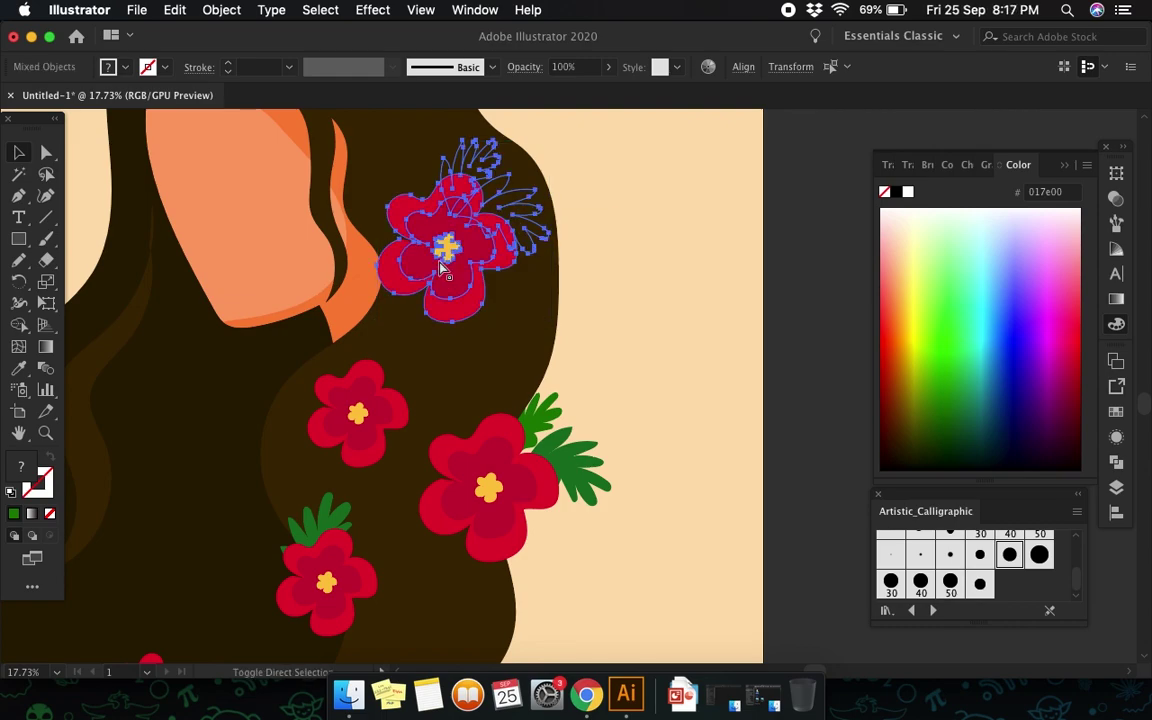
key(super+shift+bracketright)
drag(602, 278, 601, 438)
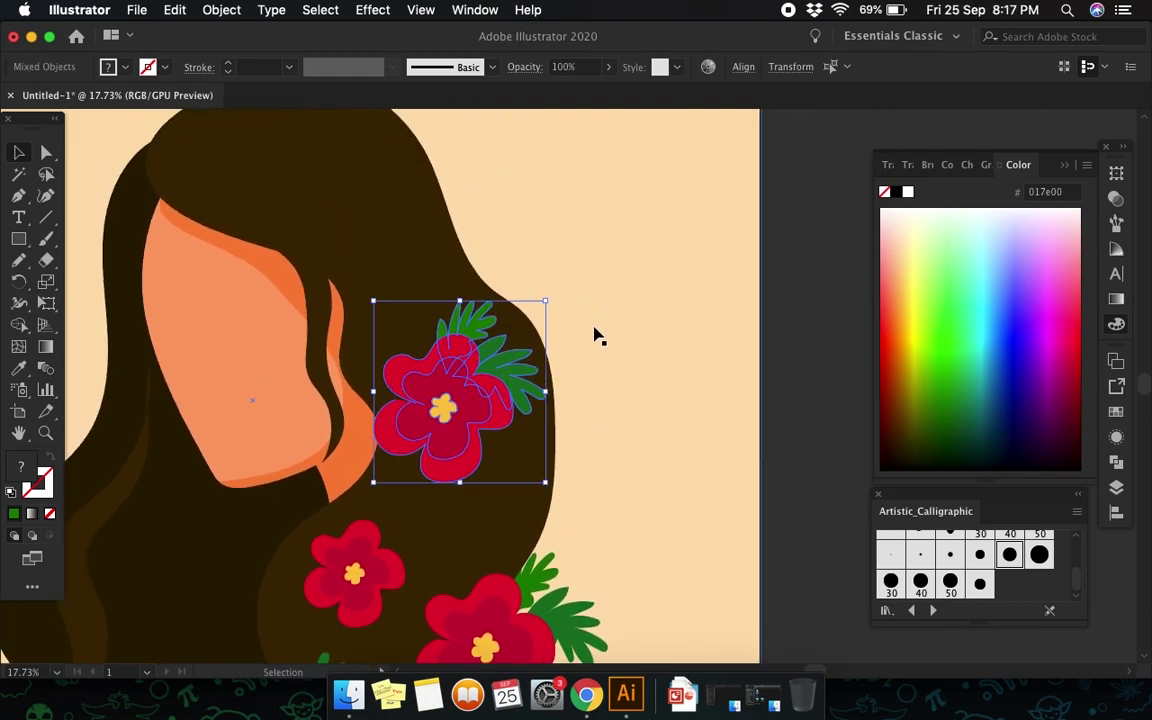
click(807, 345)
Step: Mirror the green leaf cluster vertically and angle it outward beside its flower
click(524, 380)
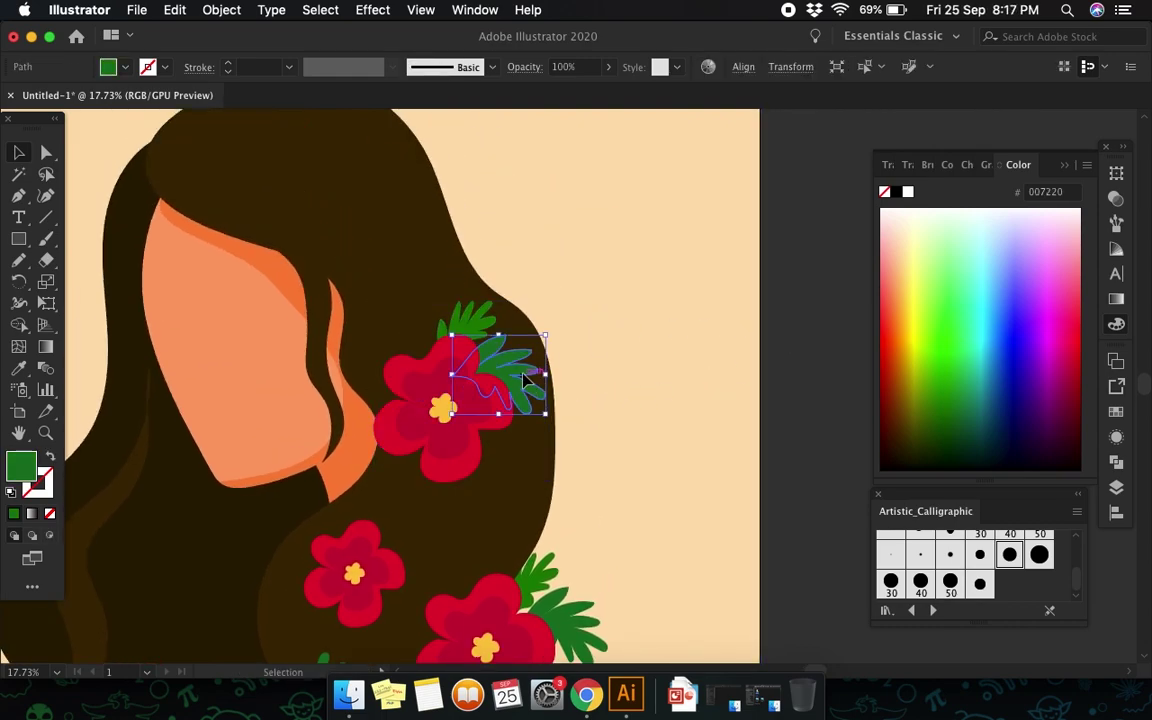
right_click(520, 378)
mouse_move(568, 568)
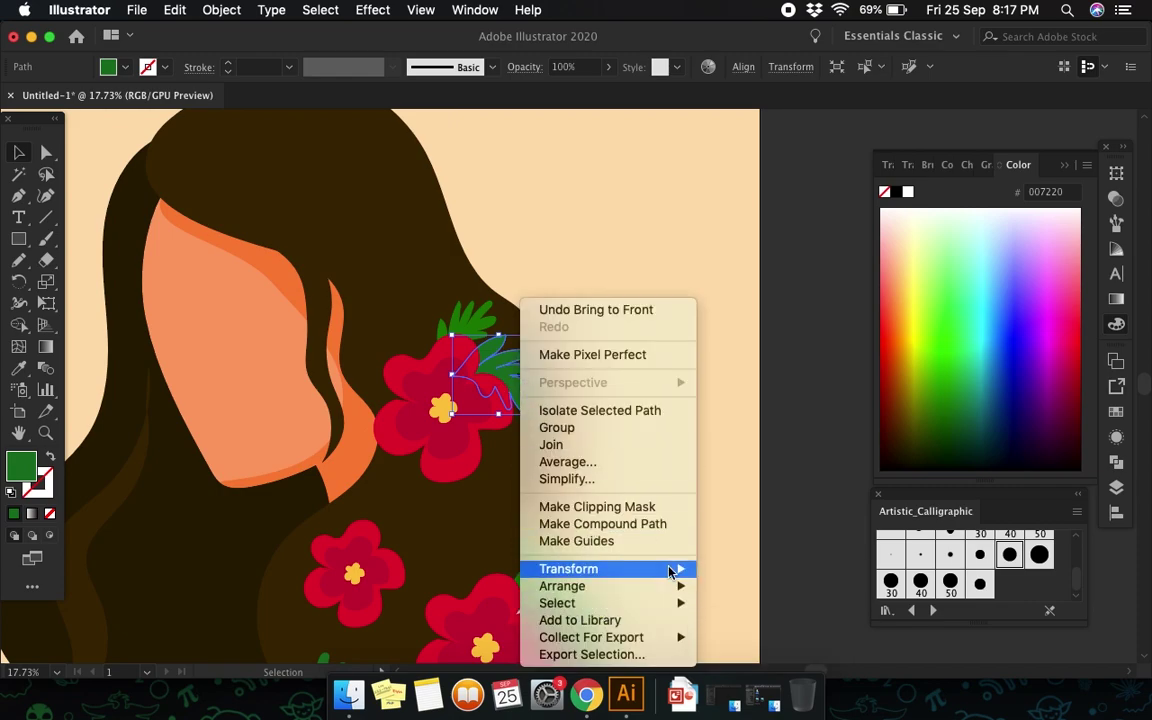
click(738, 565)
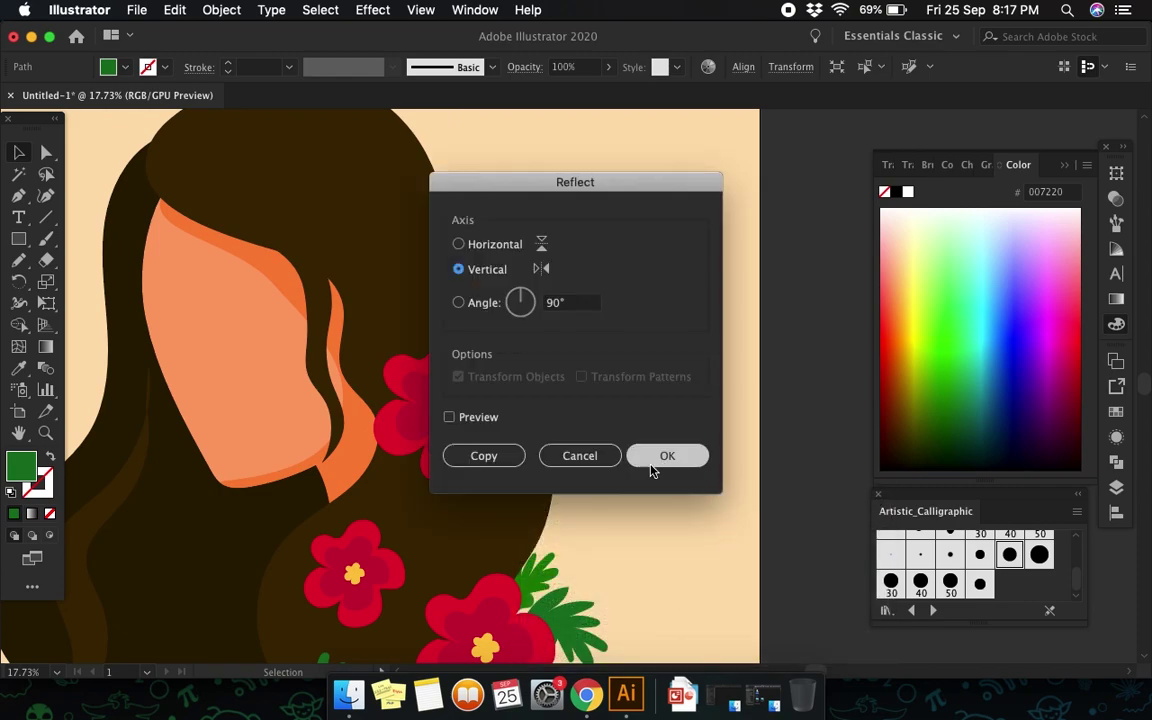
click(658, 458)
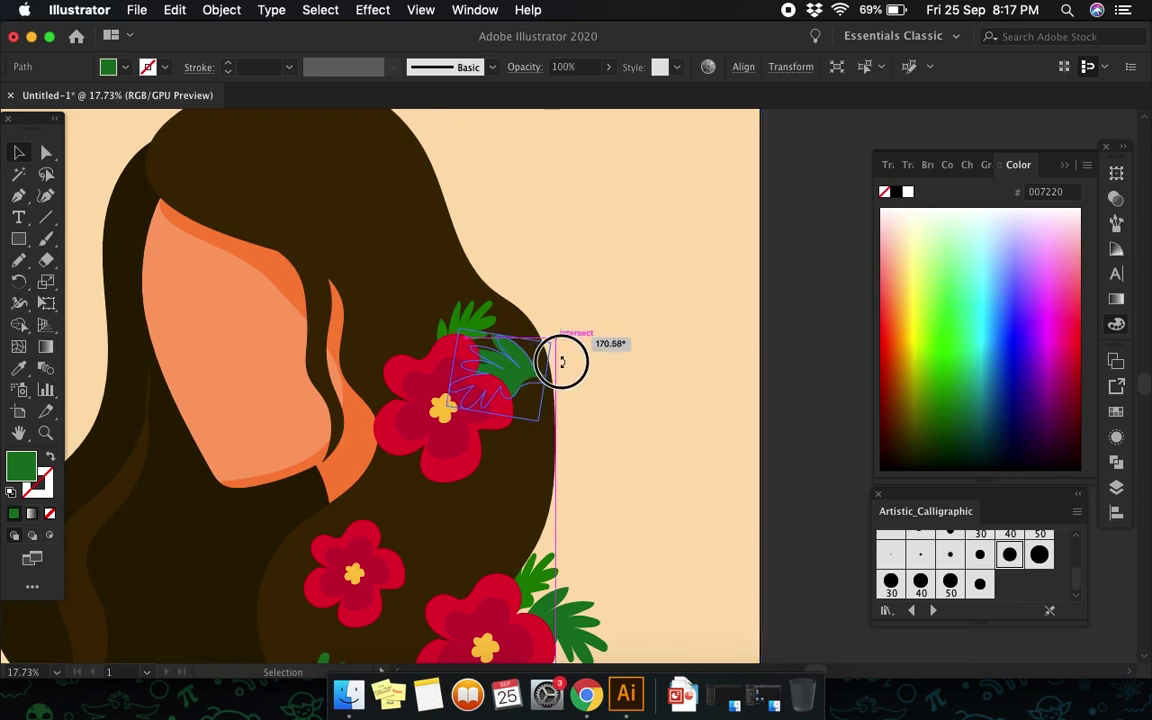
mouse_move(553, 328)
mouse_down()
mouse_move(492, 390)
mouse_move(545, 320)
mouse_move(535, 305)
mouse_move(463, 334)
mouse_up()
click(797, 345)
scroll(784, 340, down, 3)
scroll(768, 352, up, 2)
scroll(768, 352, up, 1)
key(n)
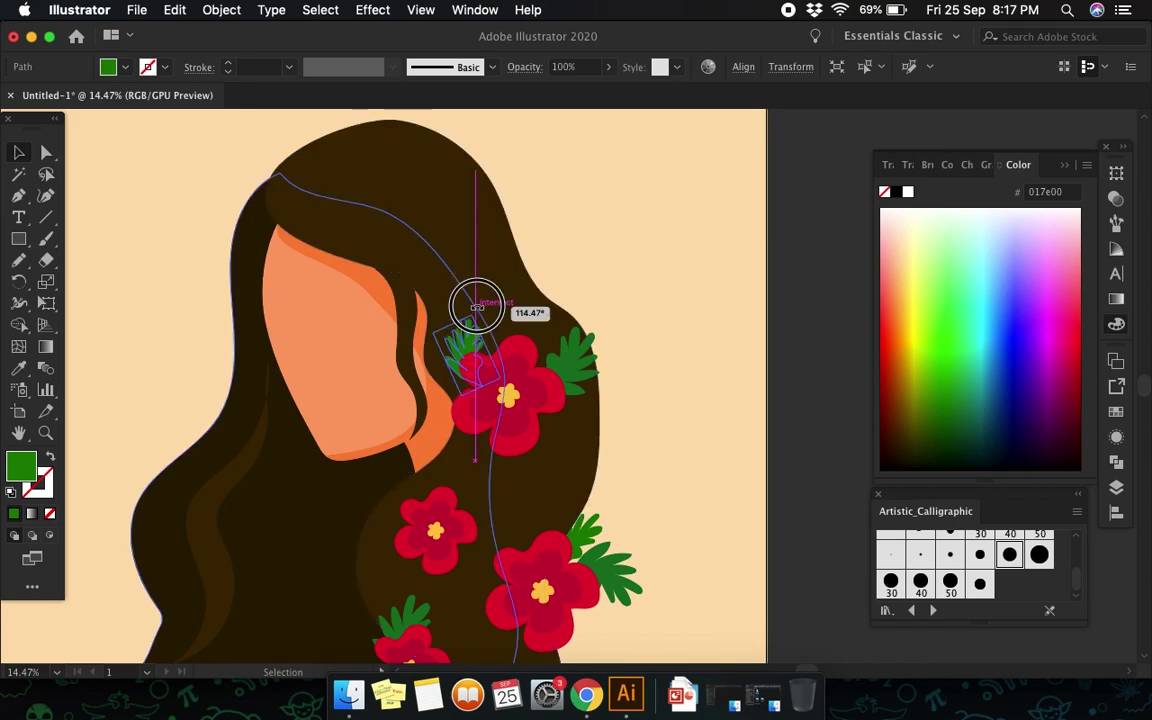
scroll(411, 494, down, 5)
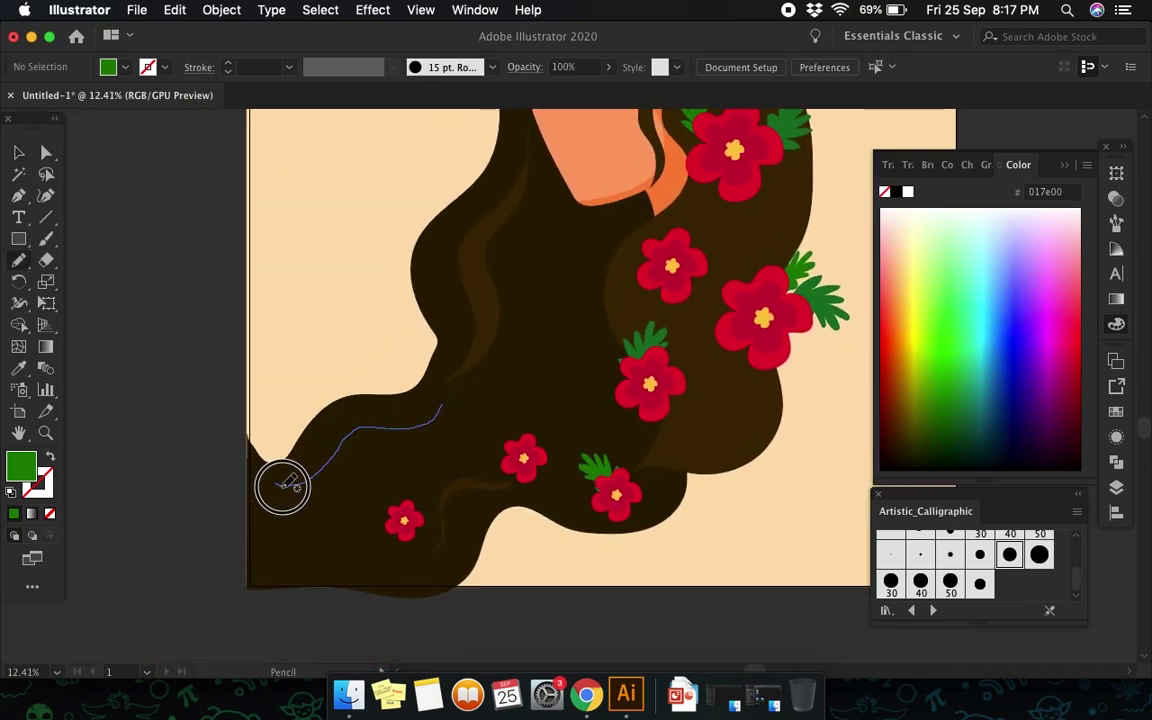
Step: Draw a wavy strand in the lower-left hair and fill it with the hair's brown #3e2600
drag(308, 489, 340, 471)
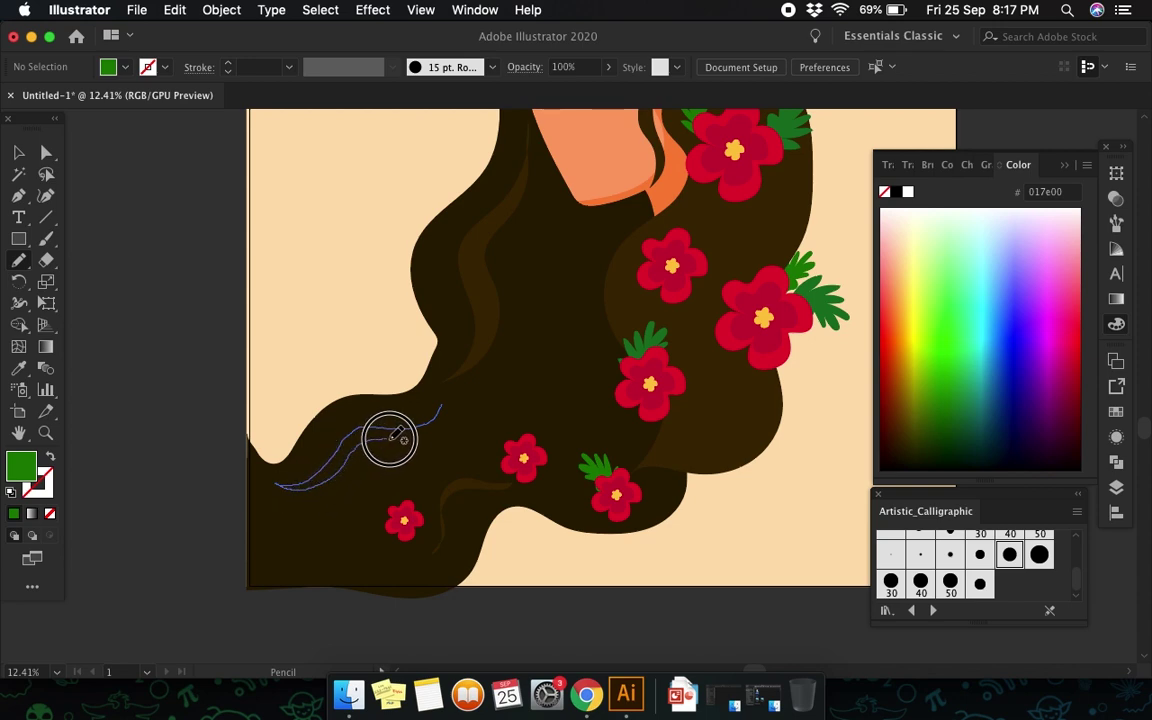
drag(438, 410, 438, 411)
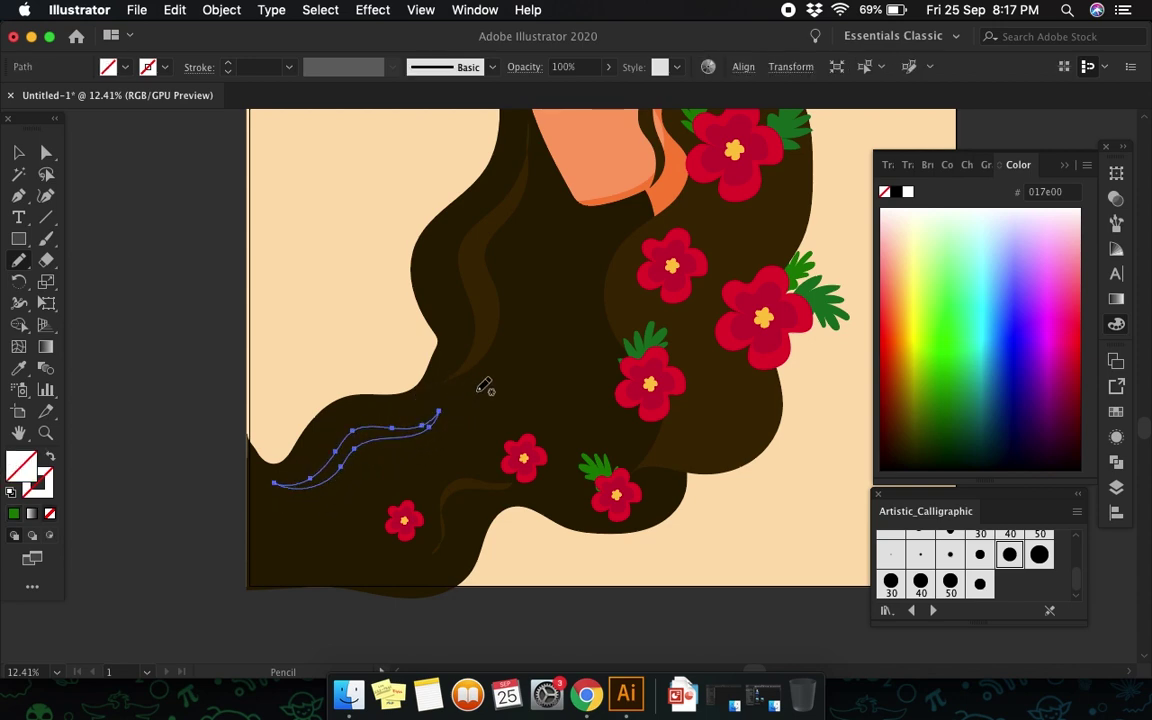
key(i)
click(494, 302)
key(v)
scroll(490, 316, down, 2)
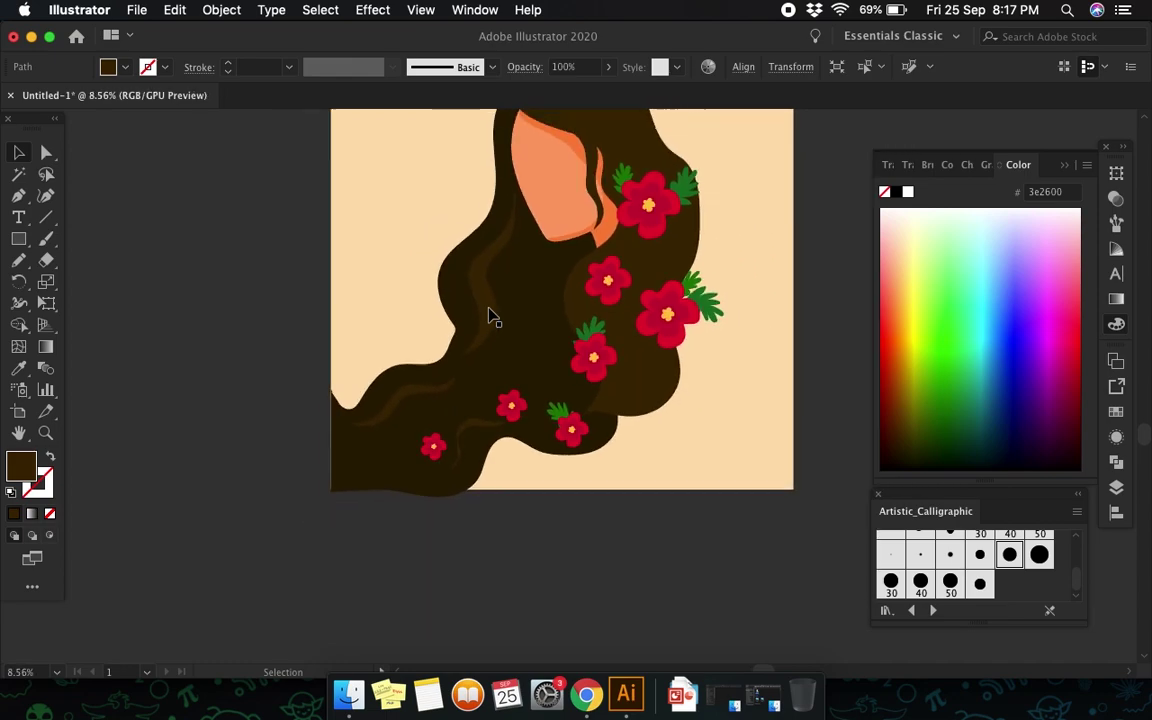
click(540, 501)
Step: Select the main hair outline's anchor points with the Direct Selection tool
scroll(586, 437, down, 1)
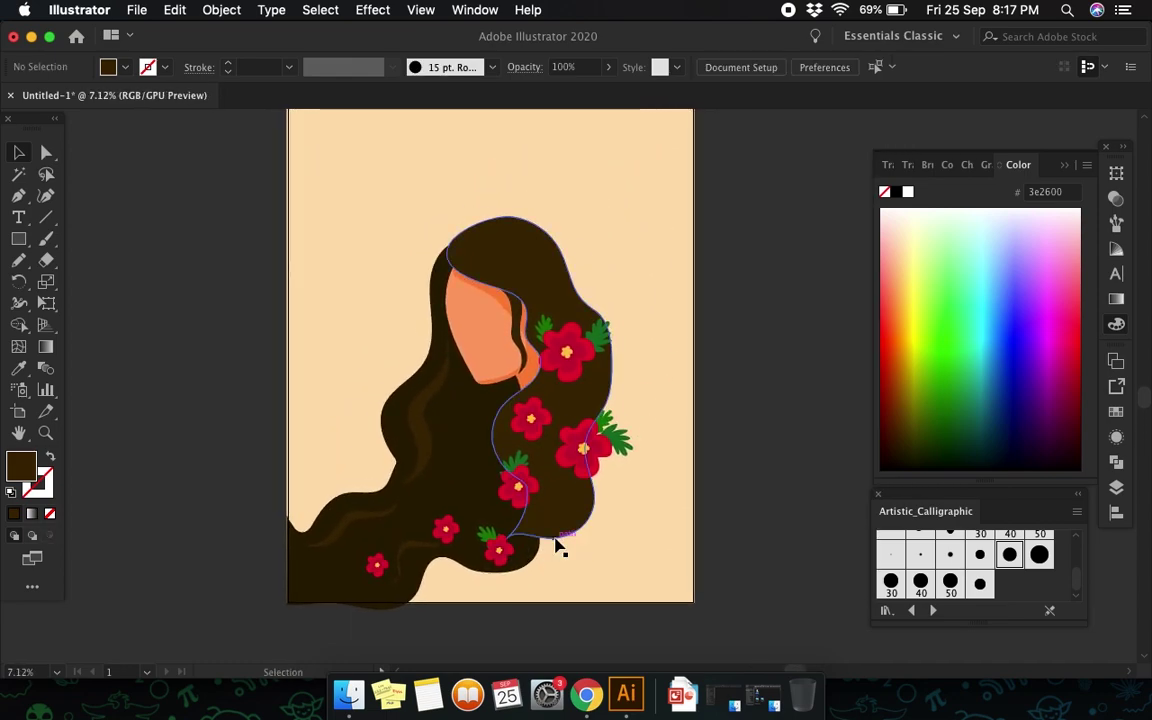
scroll(558, 545, down, 1)
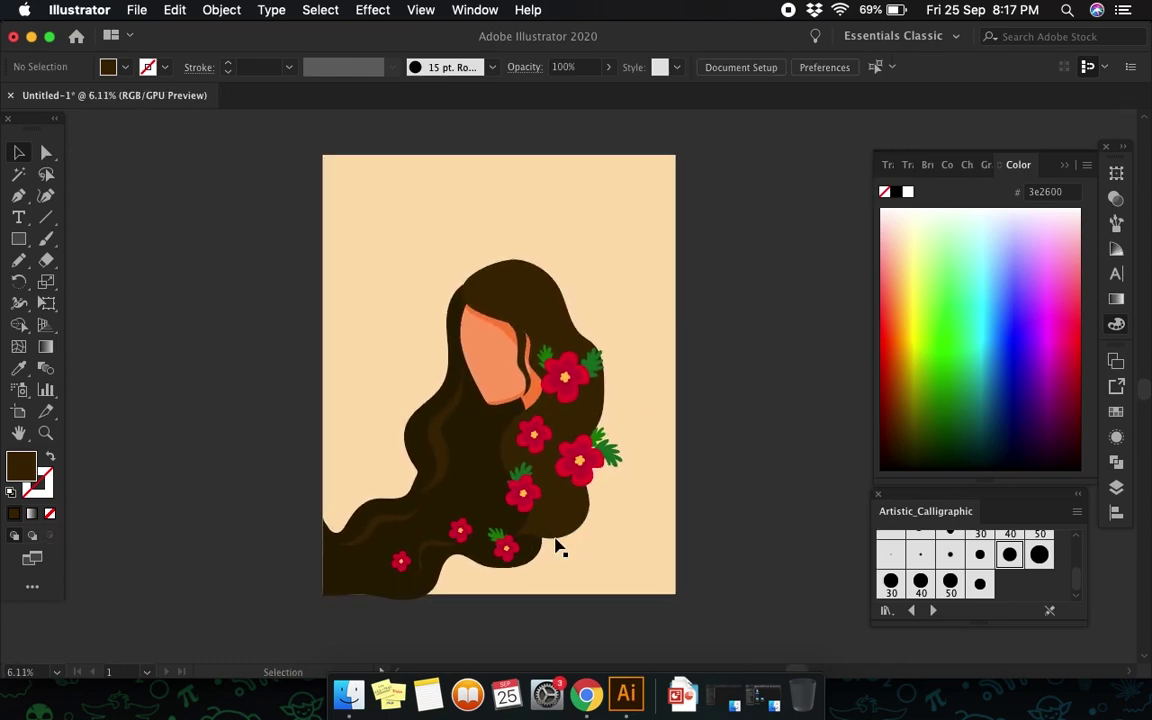
scroll(558, 545, up, 2)
scroll(670, 516, up, 1)
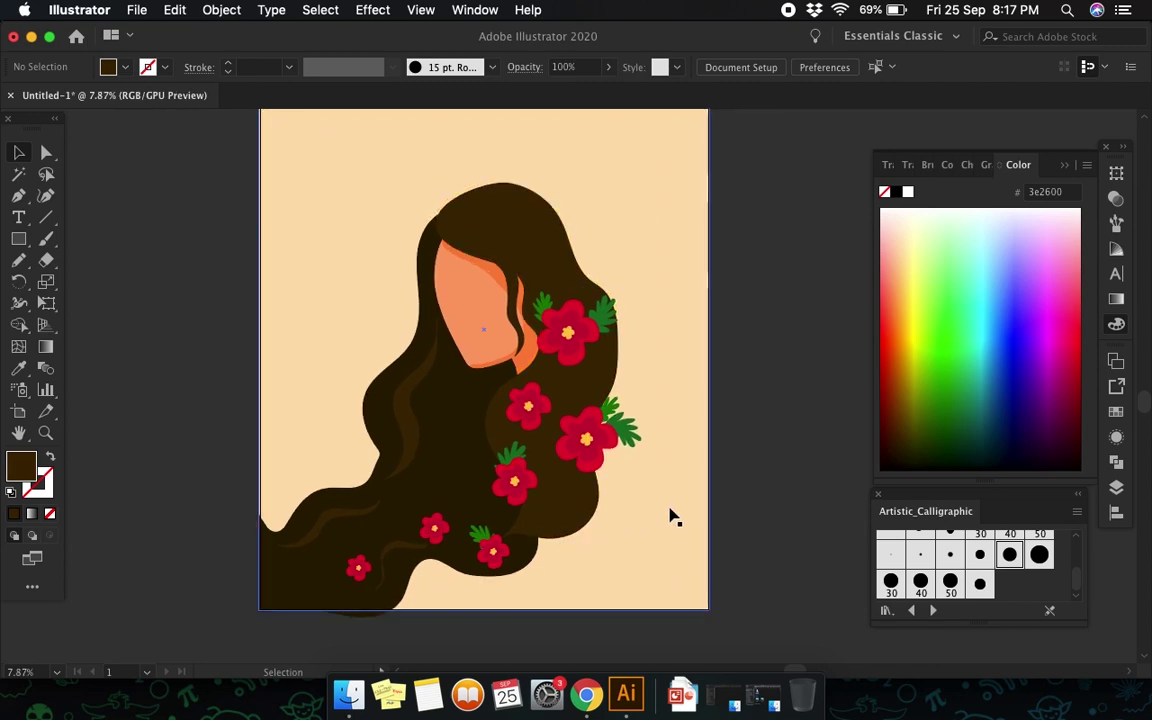
scroll(670, 516, down, 1)
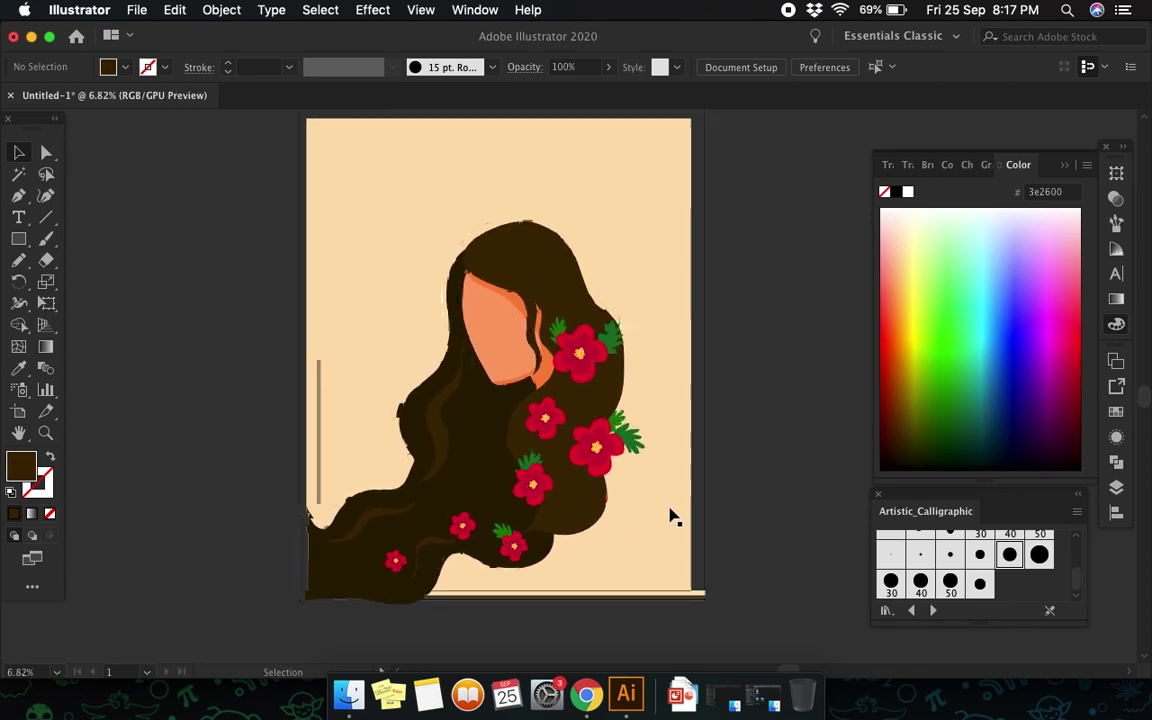
scroll(668, 514, up, 2)
key(a)
click(588, 272)
Step: Drag the hair outline's right-edge anchors and handles so the top flower's leaves stick out
scroll(590, 275, up, 2)
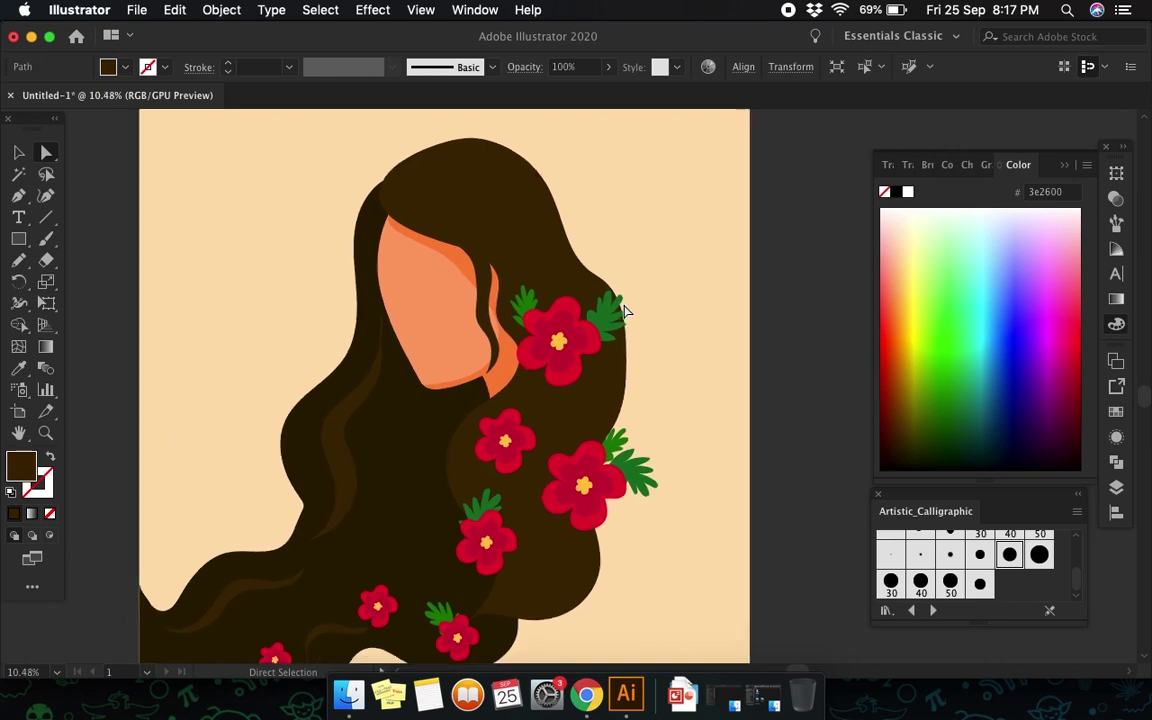
scroll(600, 285, up, 1)
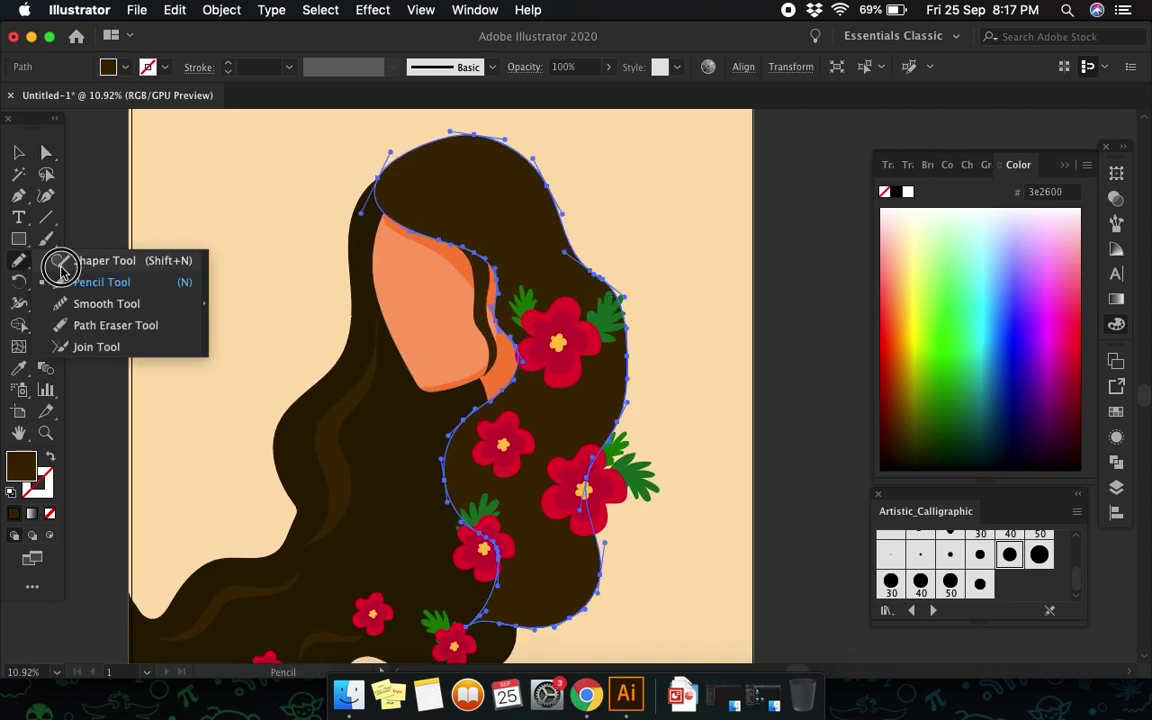
drag(18, 262, 58, 302)
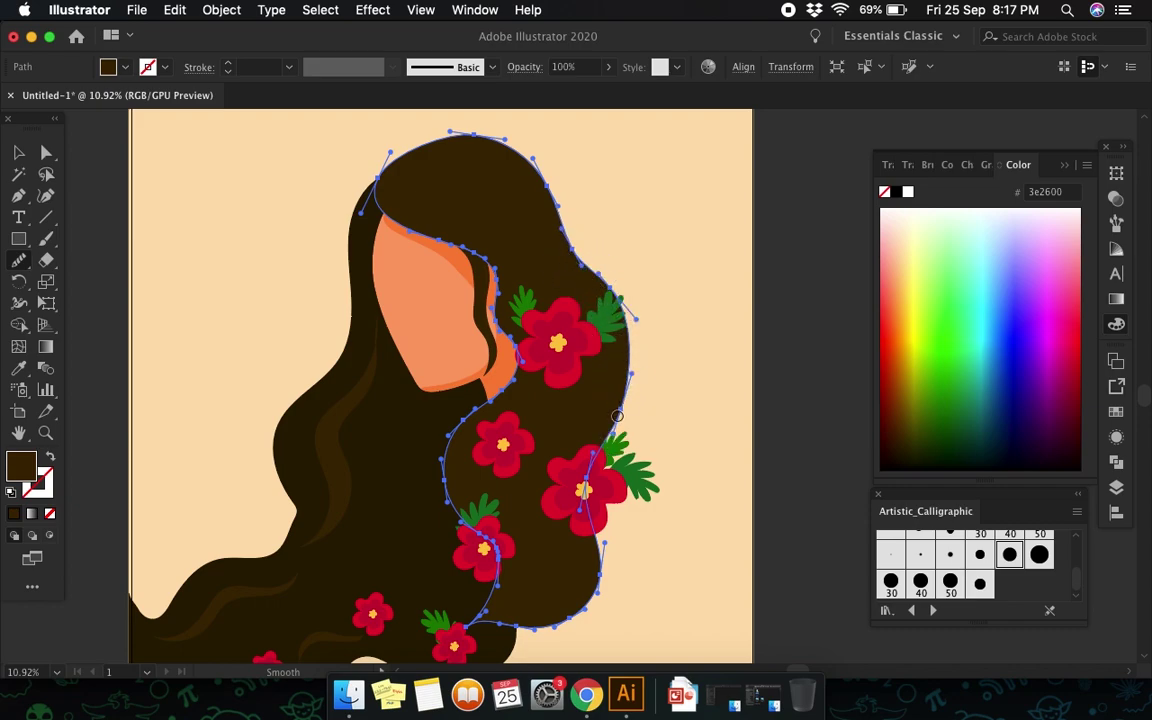
drag(622, 412, 632, 428)
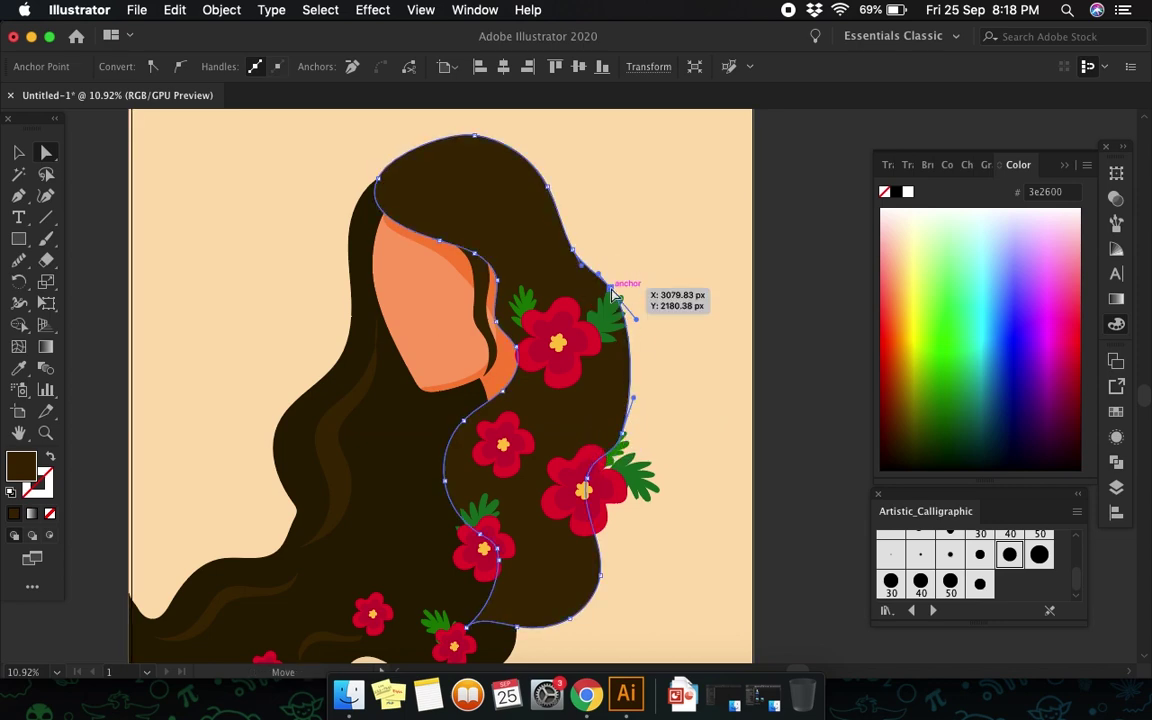
drag(614, 295, 598, 303)
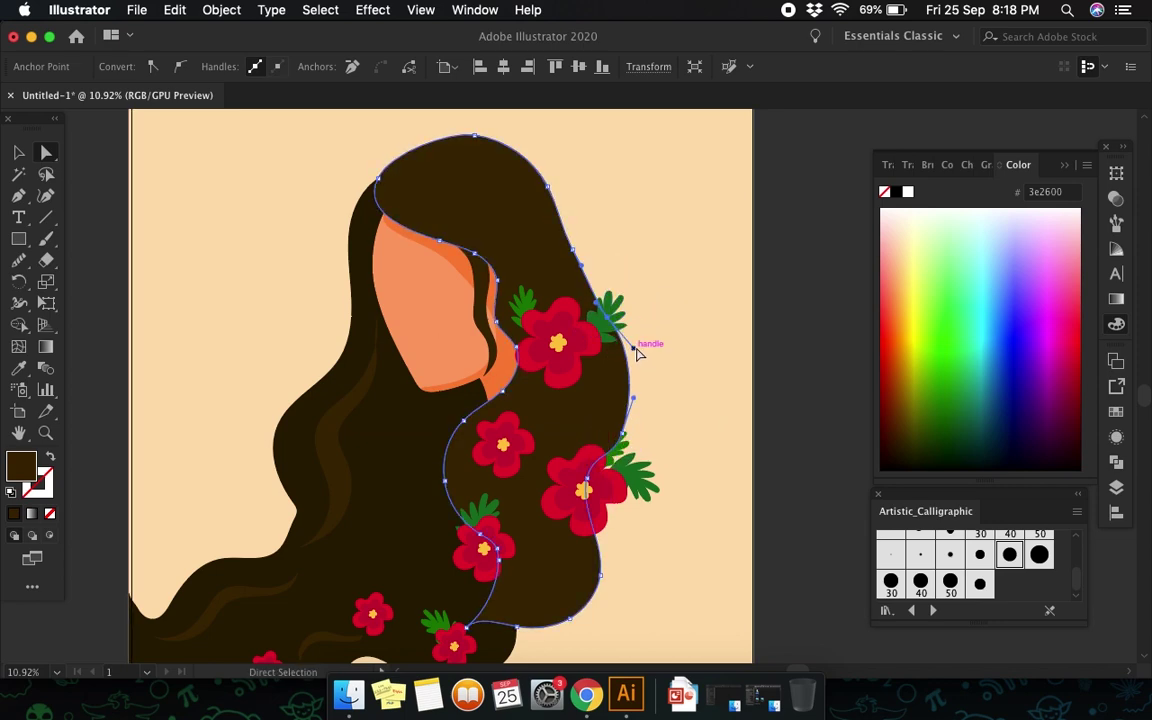
drag(634, 352, 651, 347)
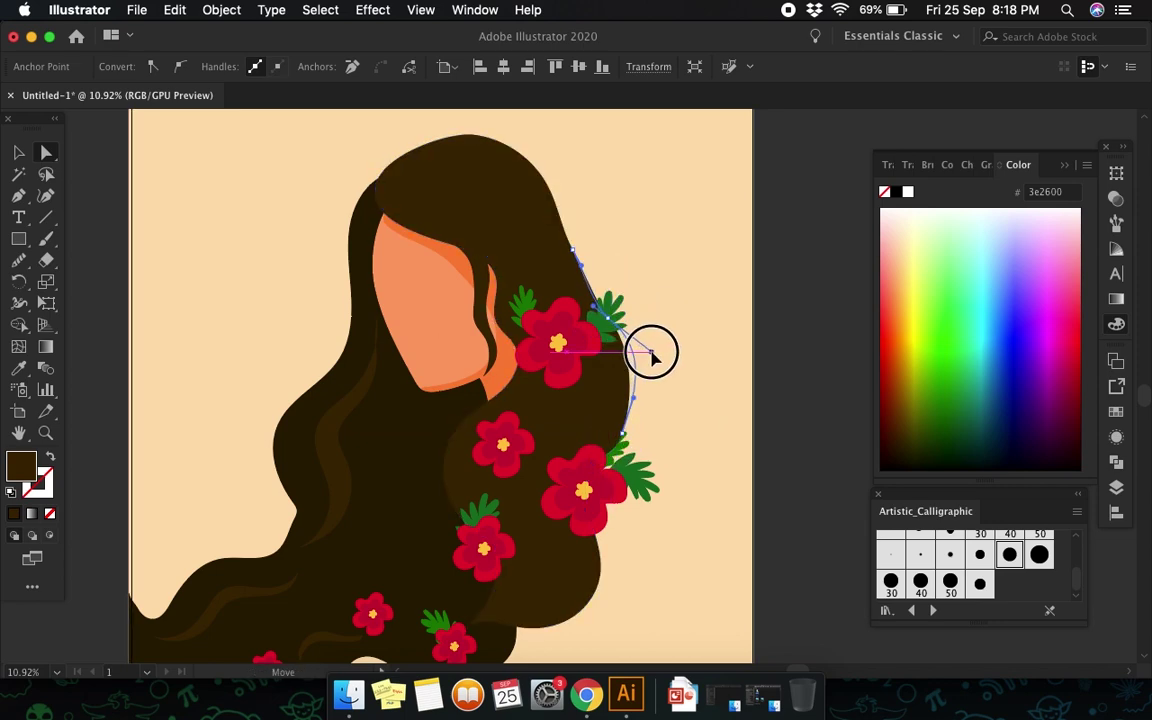
click(791, 398)
scroll(791, 398, down, 3)
scroll(779, 400, up, 2)
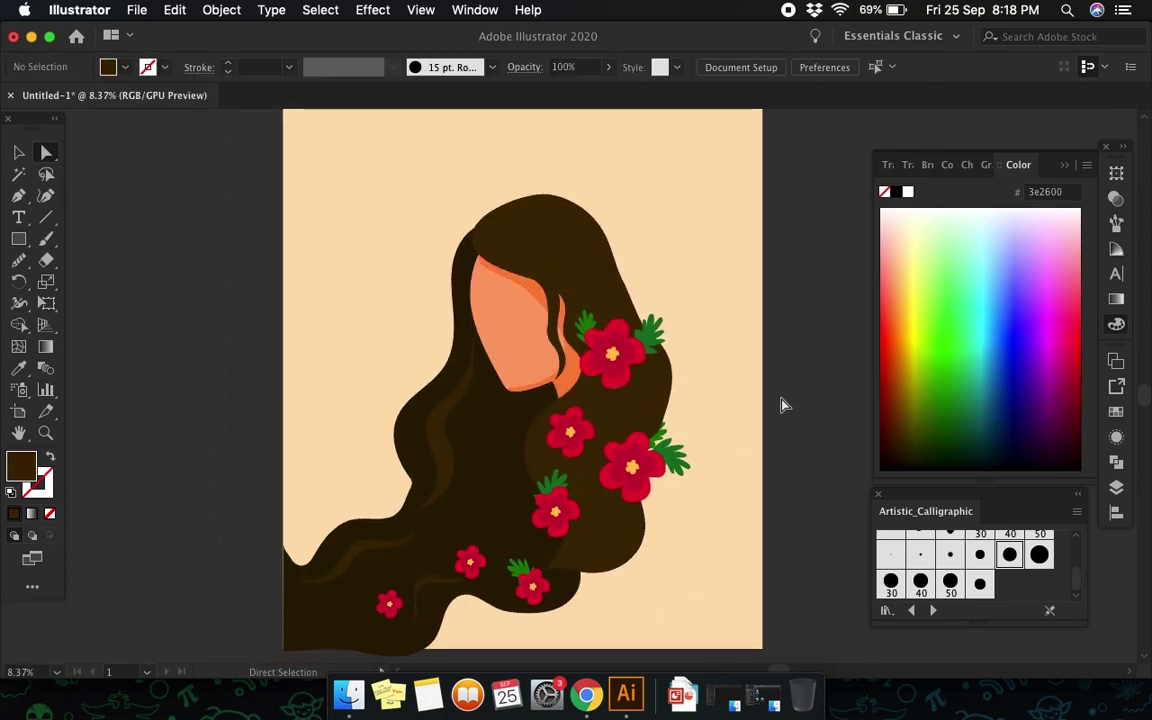
scroll(745, 409, up, 1)
click(672, 395)
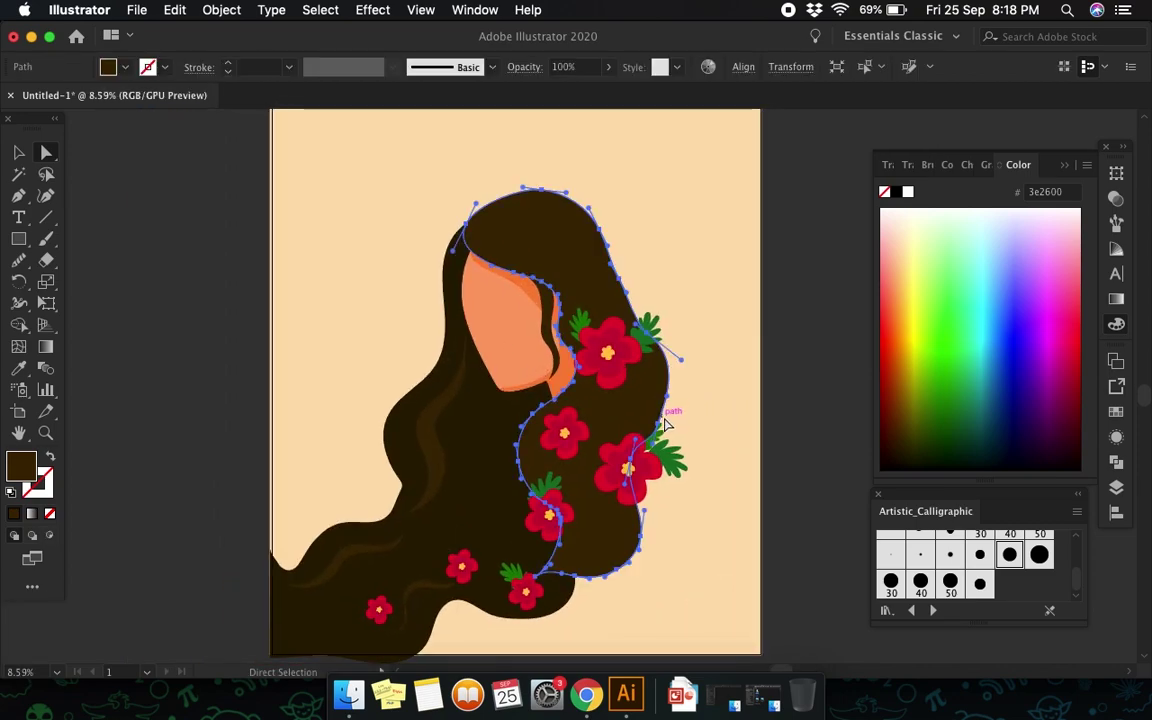
Step: Move the brush library panel higher up and enlarge it to show more brushes
click(1077, 511)
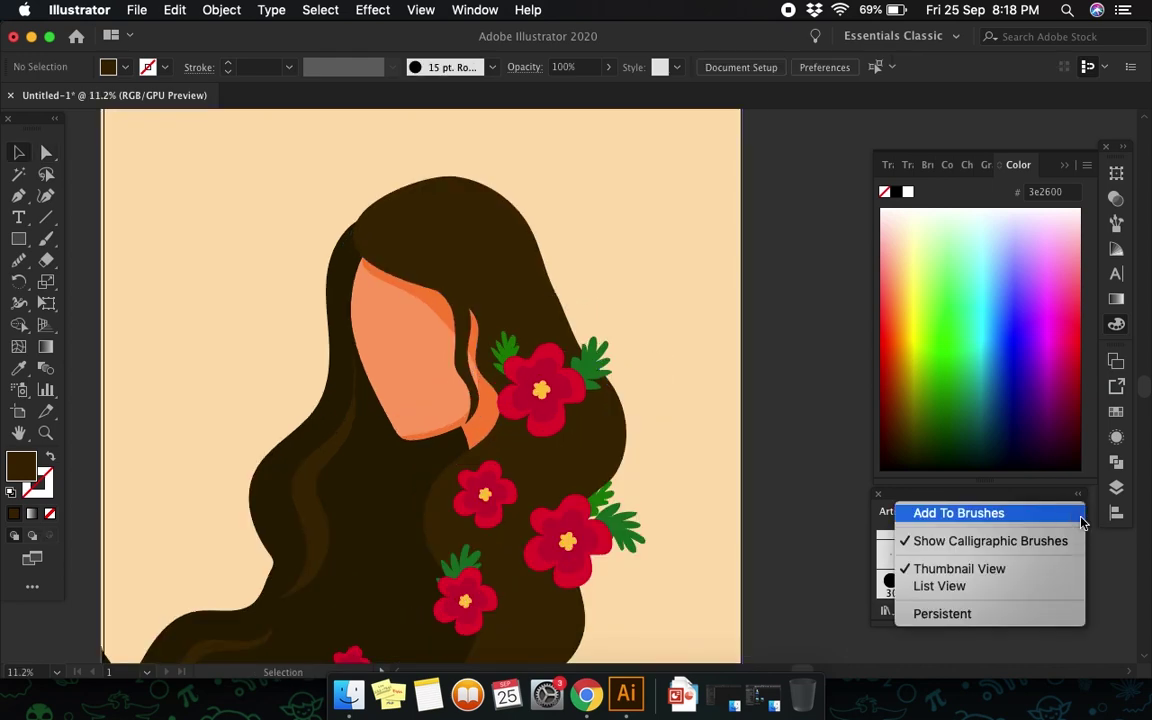
click(848, 548)
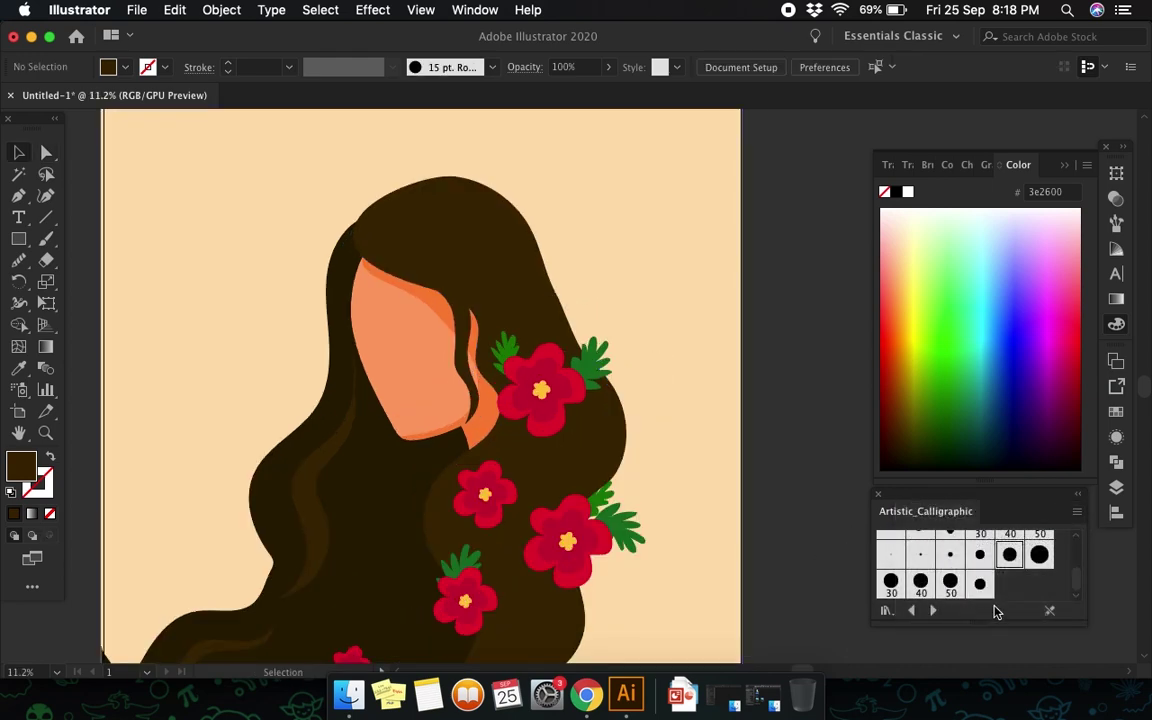
click(934, 611)
drag(965, 624, 966, 664)
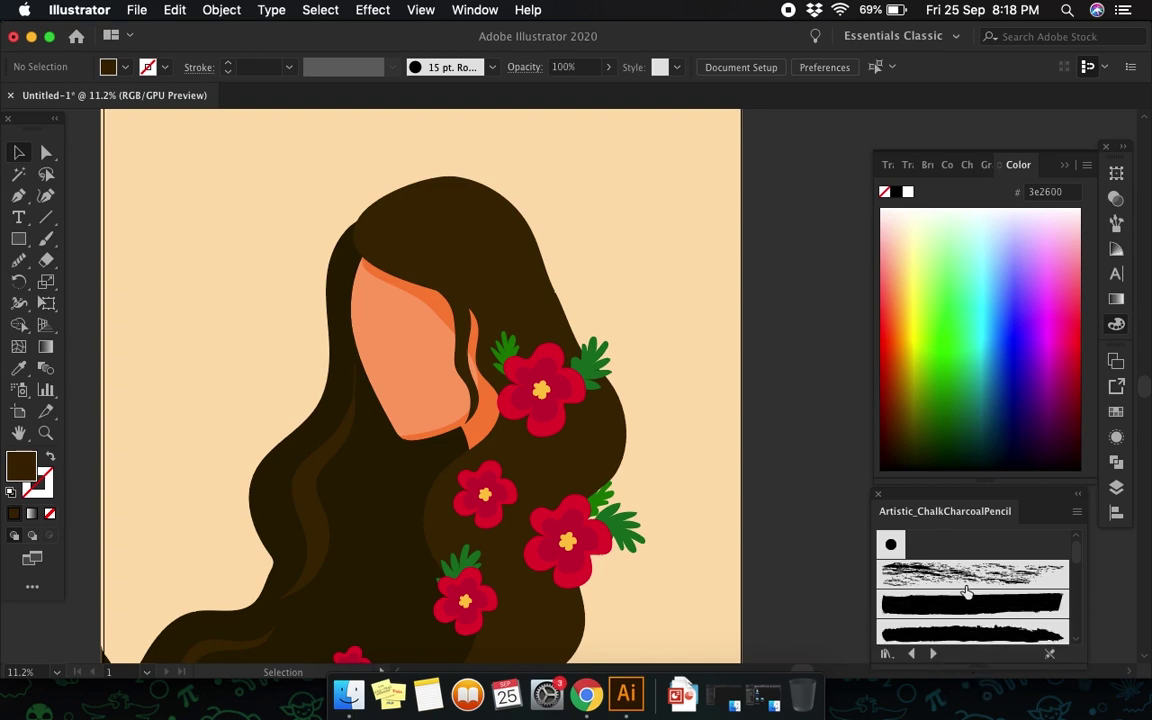
drag(975, 511, 967, 417)
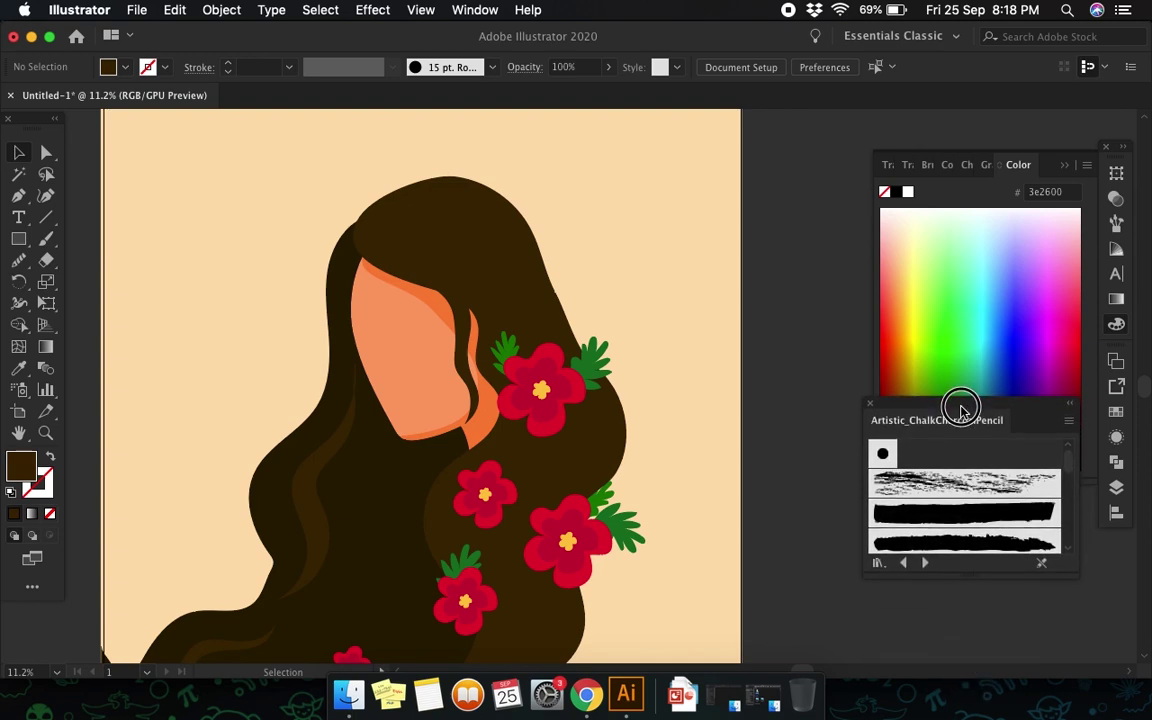
mouse_move(998, 571)
mouse_down()
mouse_move(998, 635)
mouse_move(946, 645)
mouse_up()
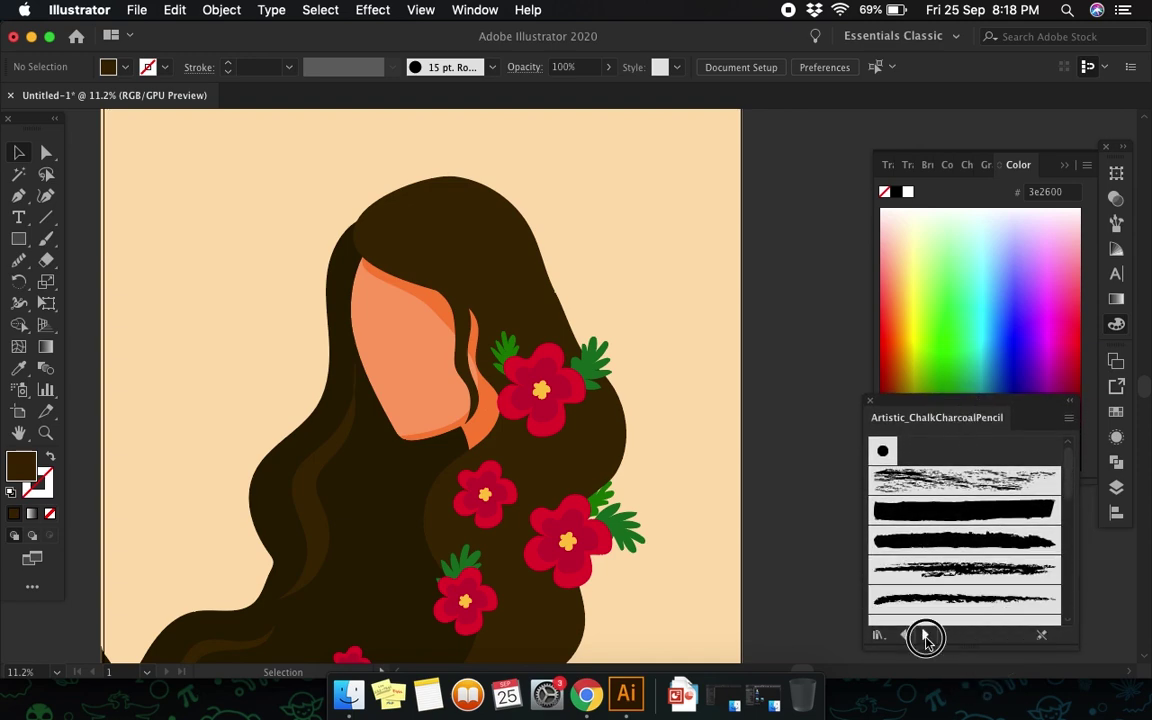
Step: Step through Artistic_ScrollPen, Borders and Decorative libraries until the Grunge brushes library appears
click(926, 637)
click(926, 637)
click(926, 637)
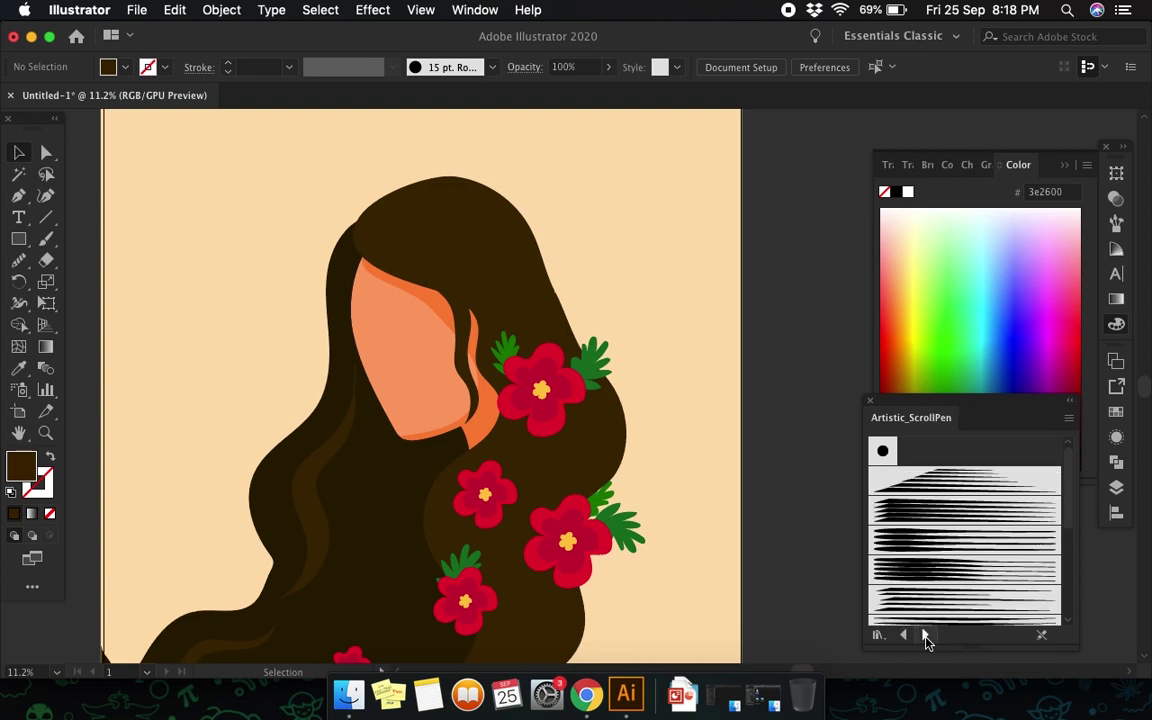
click(926, 637)
click(926, 637)
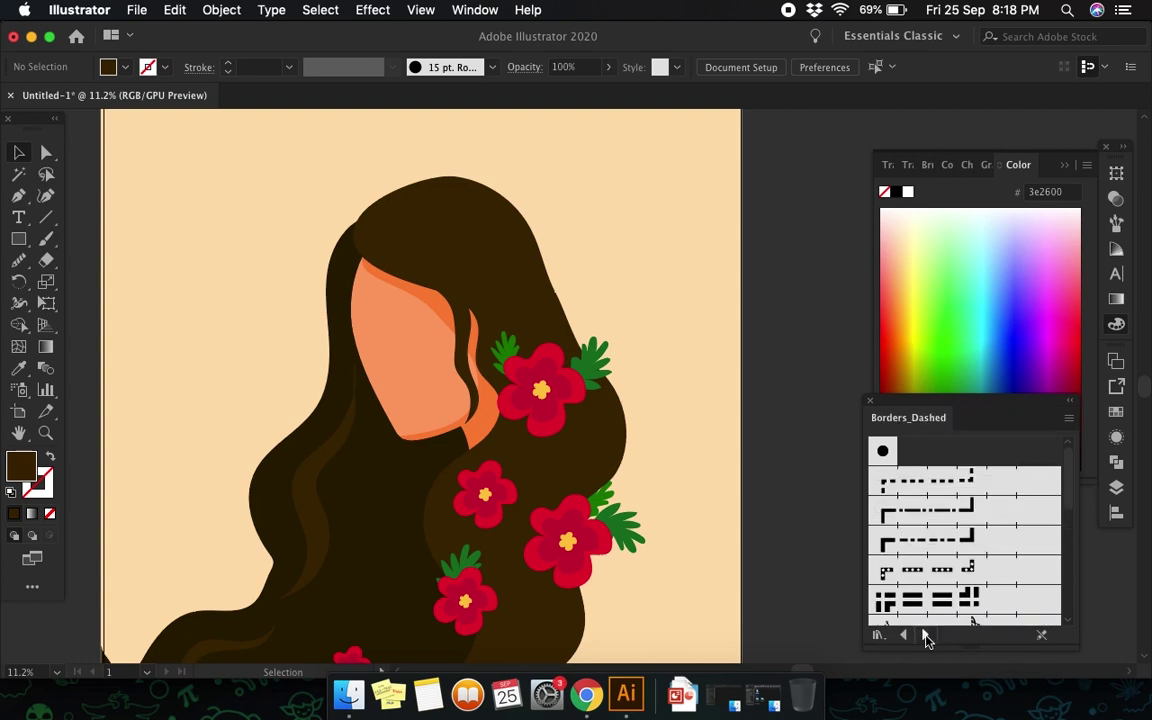
click(926, 637)
click(926, 637)
click(926, 637)
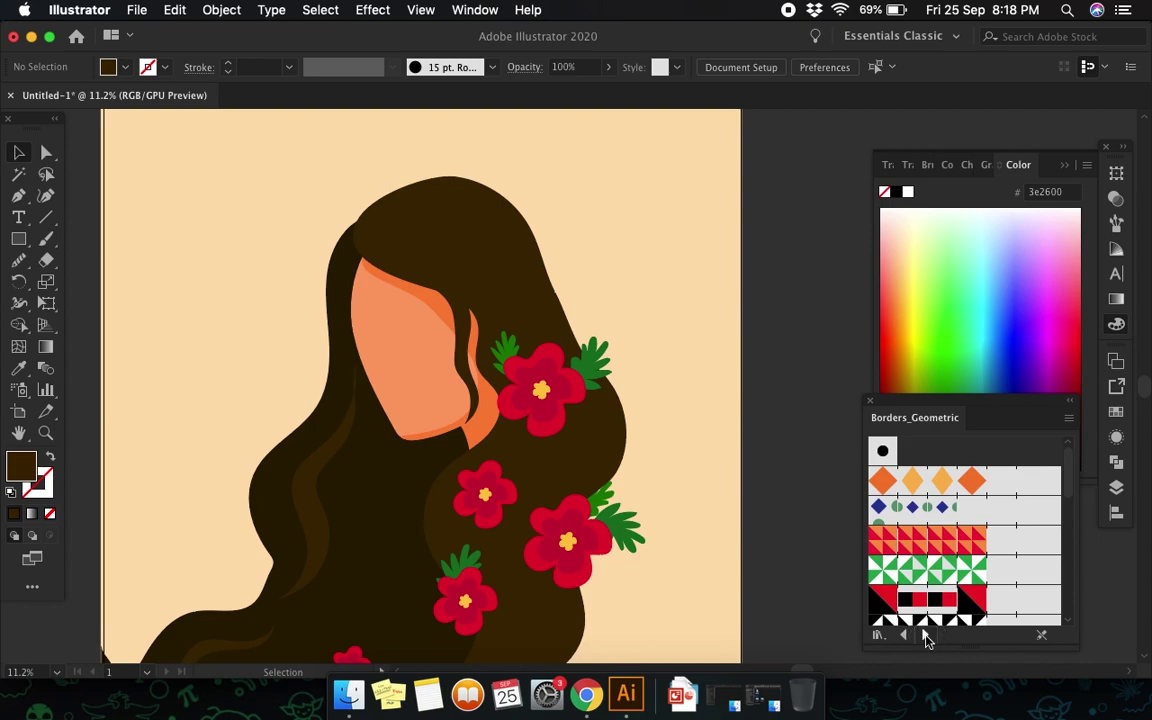
click(926, 637)
click(926, 637)
click(926, 637)
click(926, 637)
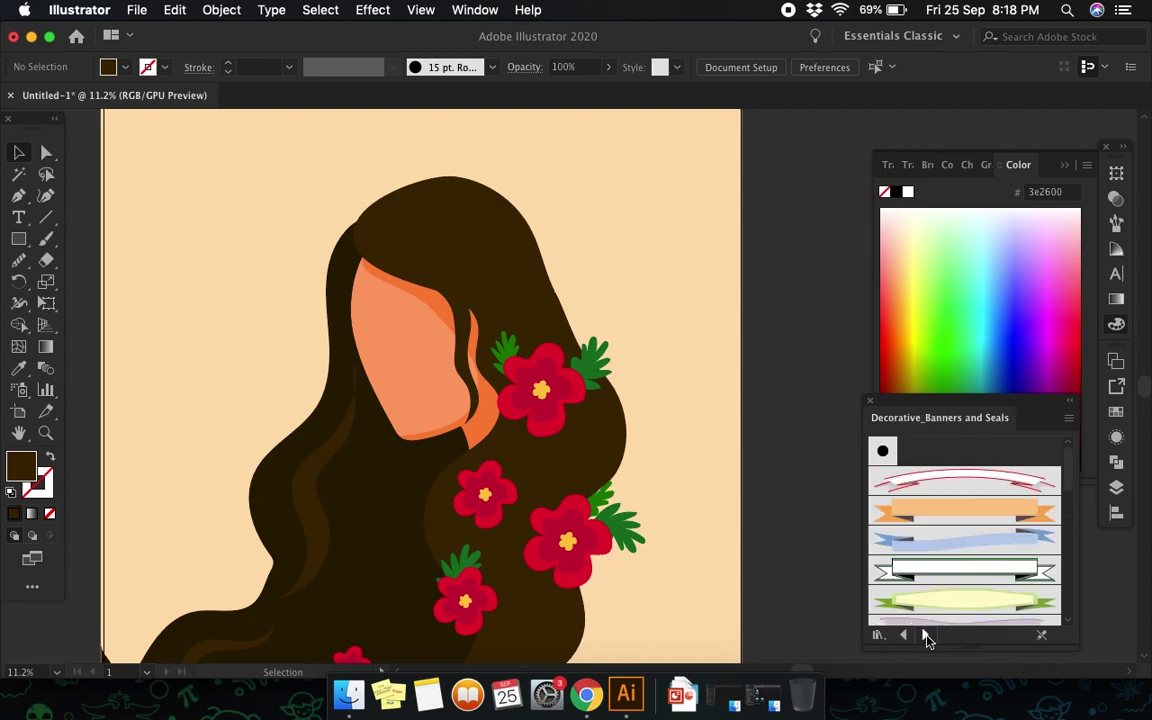
click(926, 637)
click(926, 637)
click(926, 637)
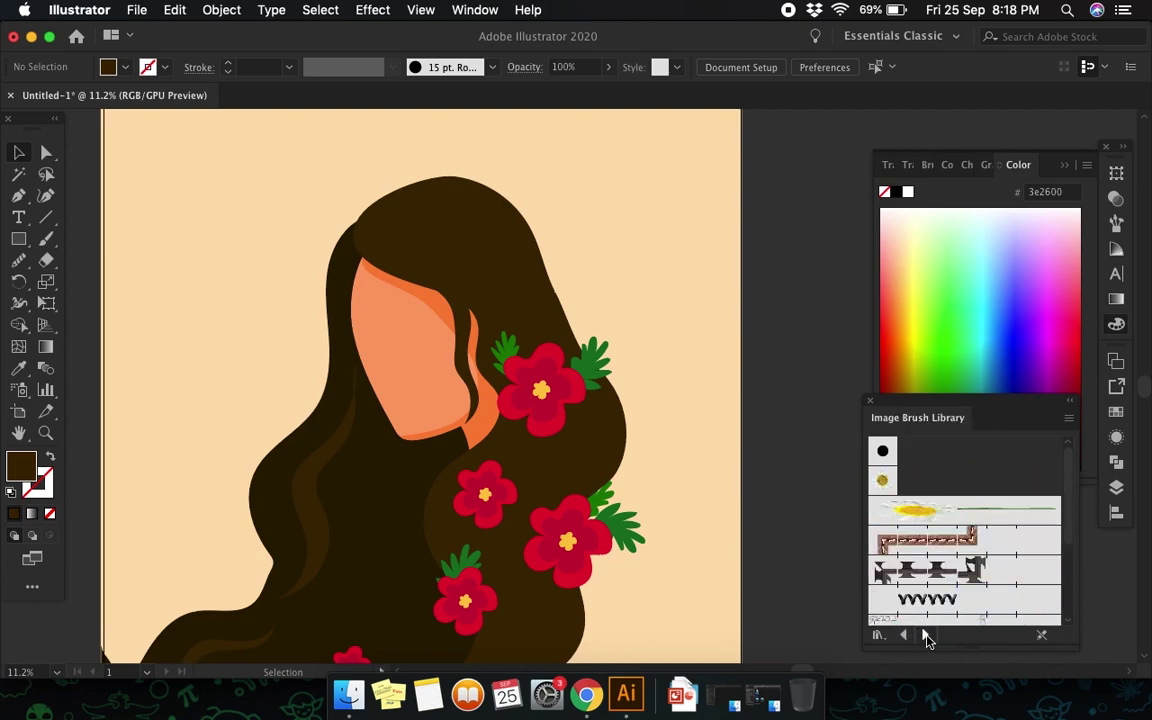
click(926, 637)
click(926, 637)
click(926, 637)
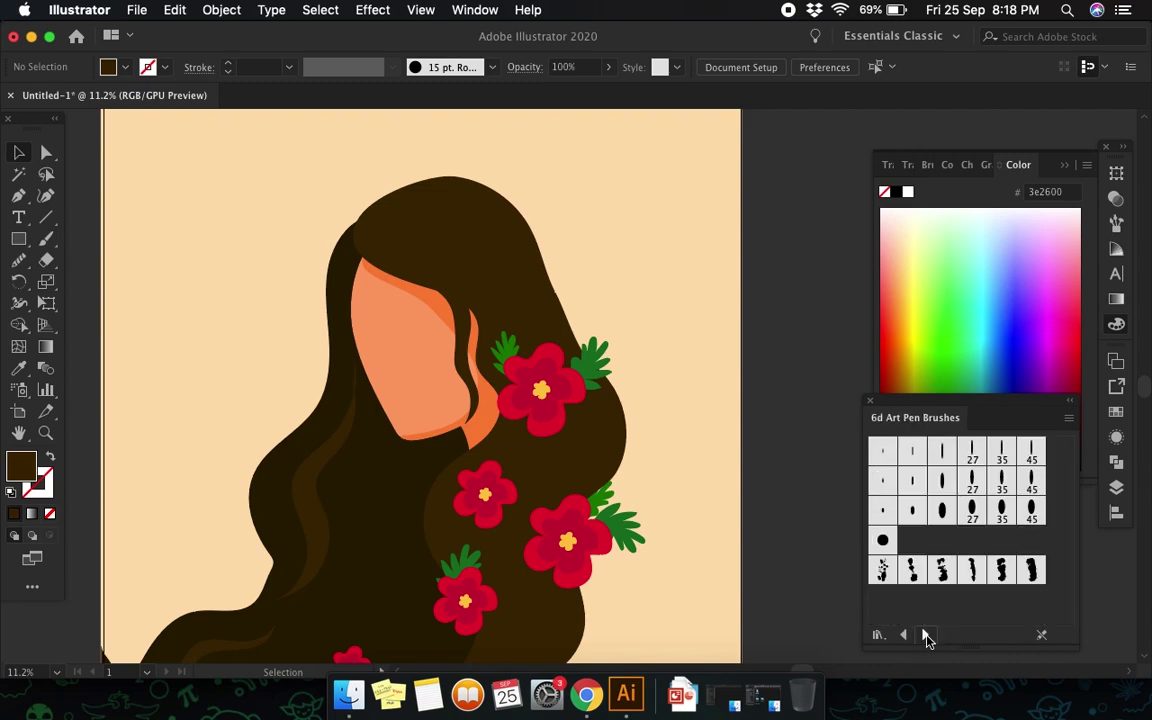
click(926, 637)
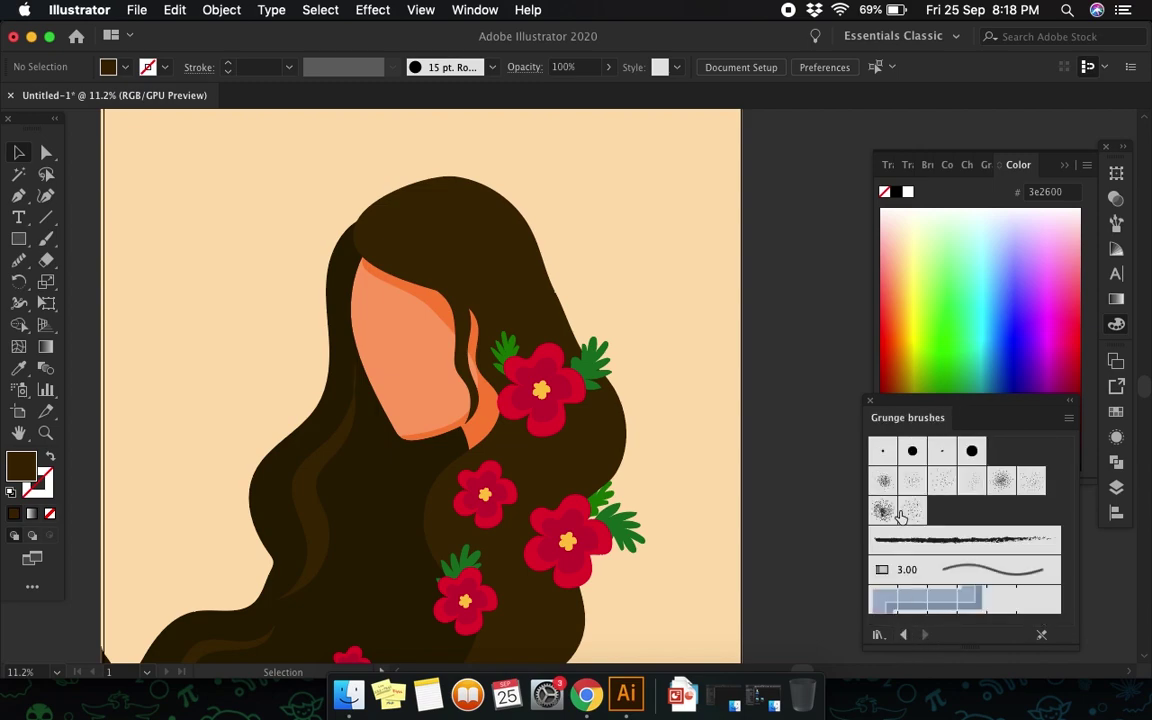
Step: Pick the first grainy Grunge brush and try a test stroke, then undo it
click(880, 484)
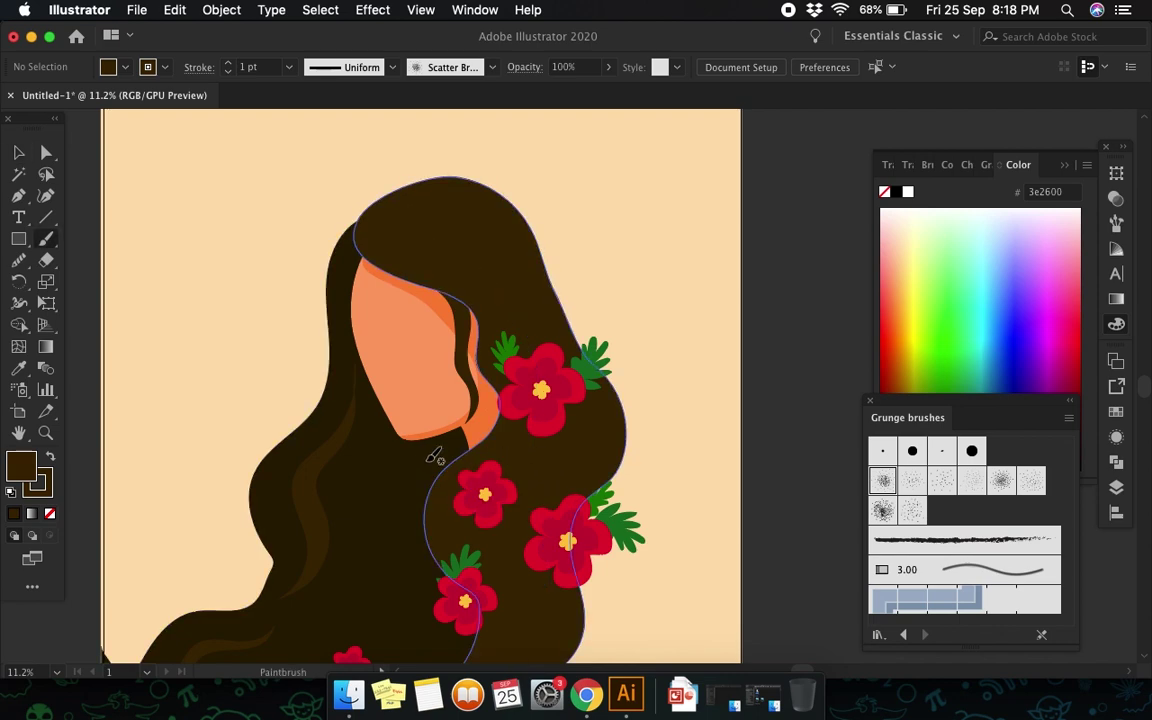
key(ctrl+z)
drag(664, 360, 715, 450)
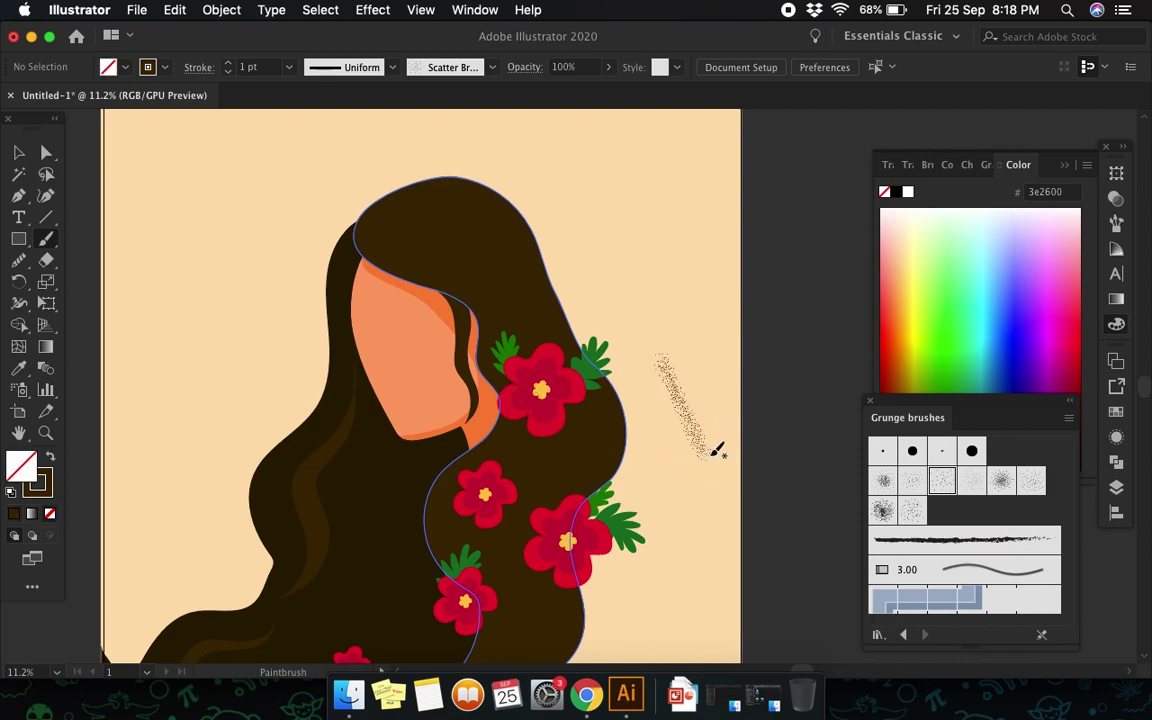
key(ctrl+z)
scroll(457, 373, up, 1)
scroll(457, 373, up, 2)
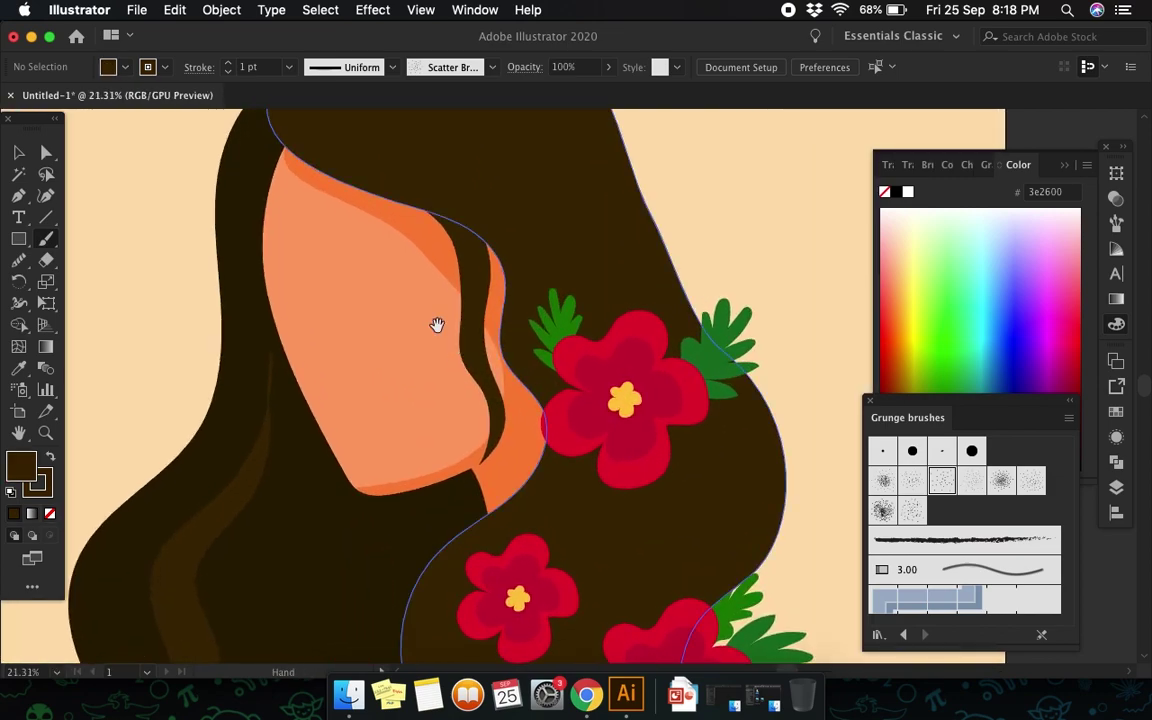
scroll(437, 324, up, 2)
Step: Paint grainy strokes near the face and a flower edge, then delete a stray small stroke
click(482, 417)
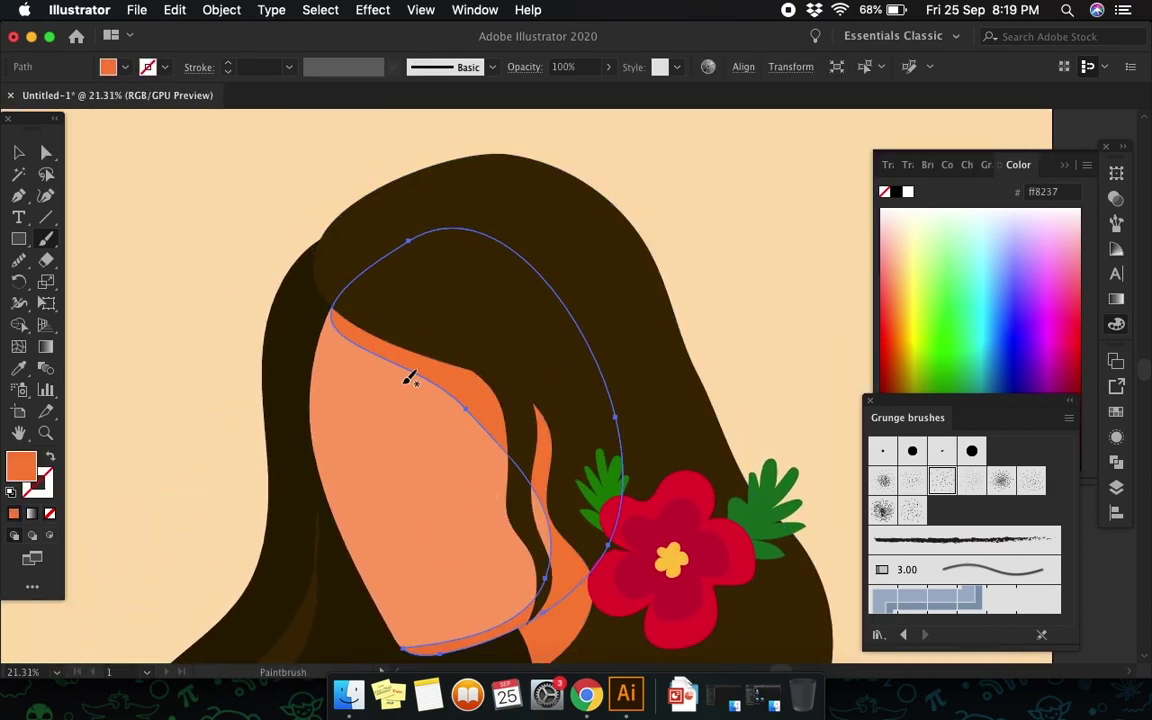
drag(424, 283, 527, 548)
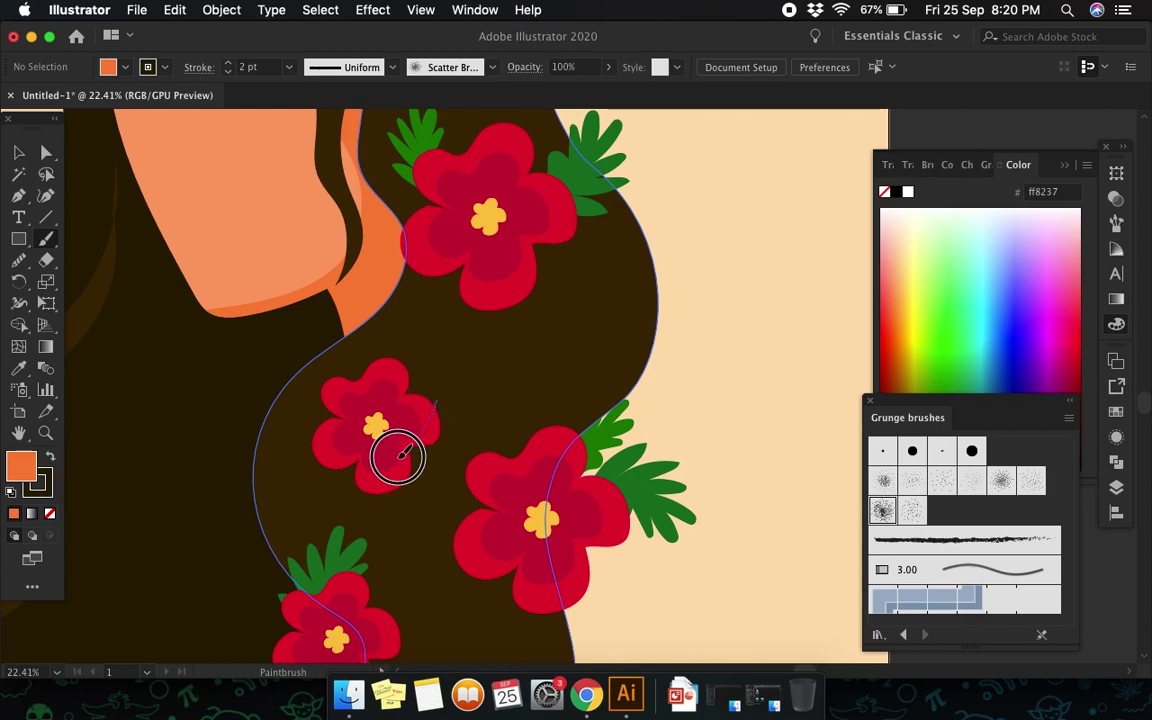
scroll(420, 415, up, 2)
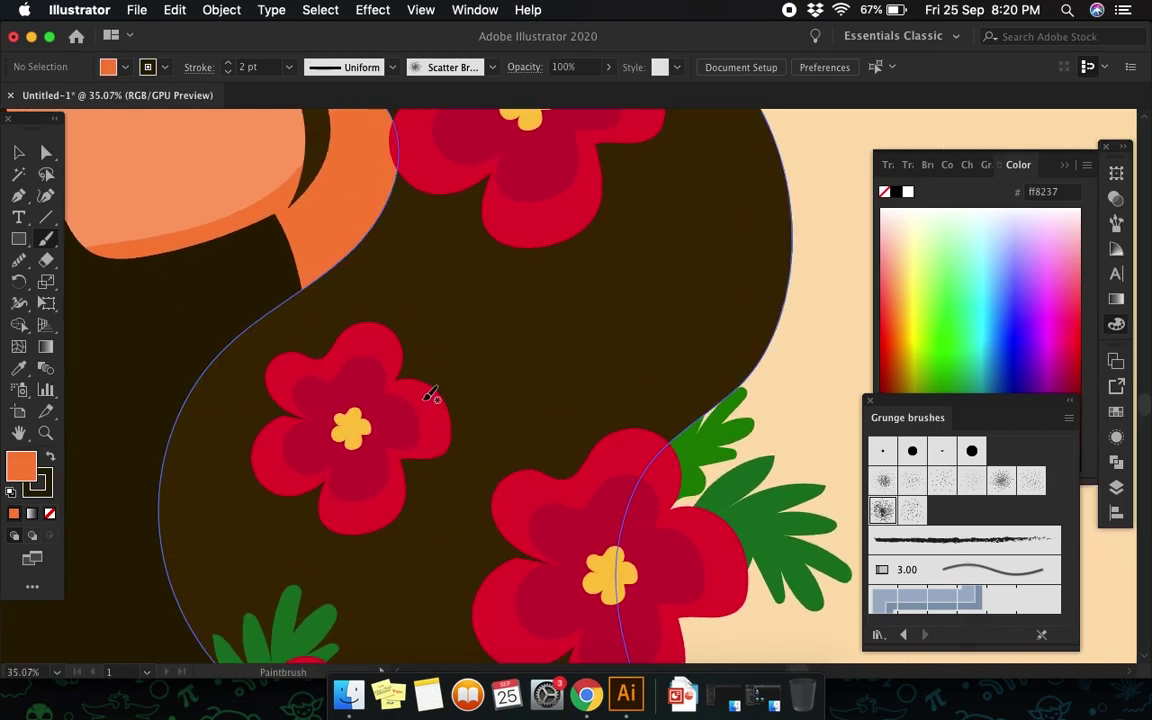
drag(452, 430, 451, 414)
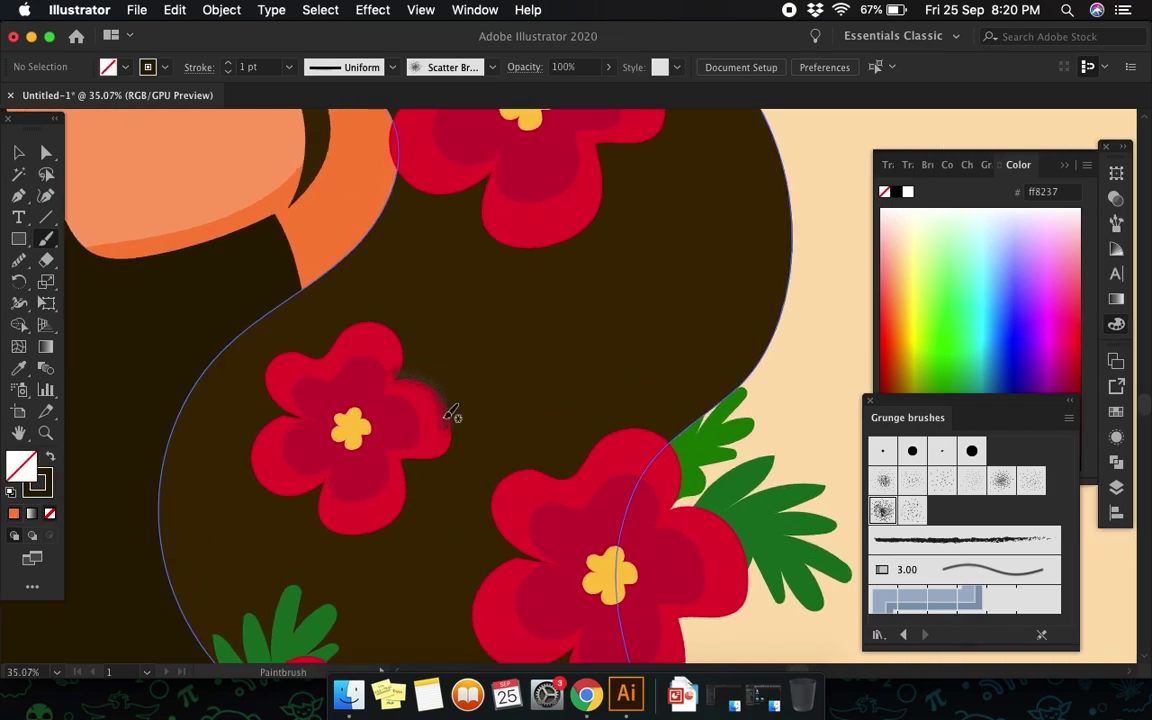
key(v)
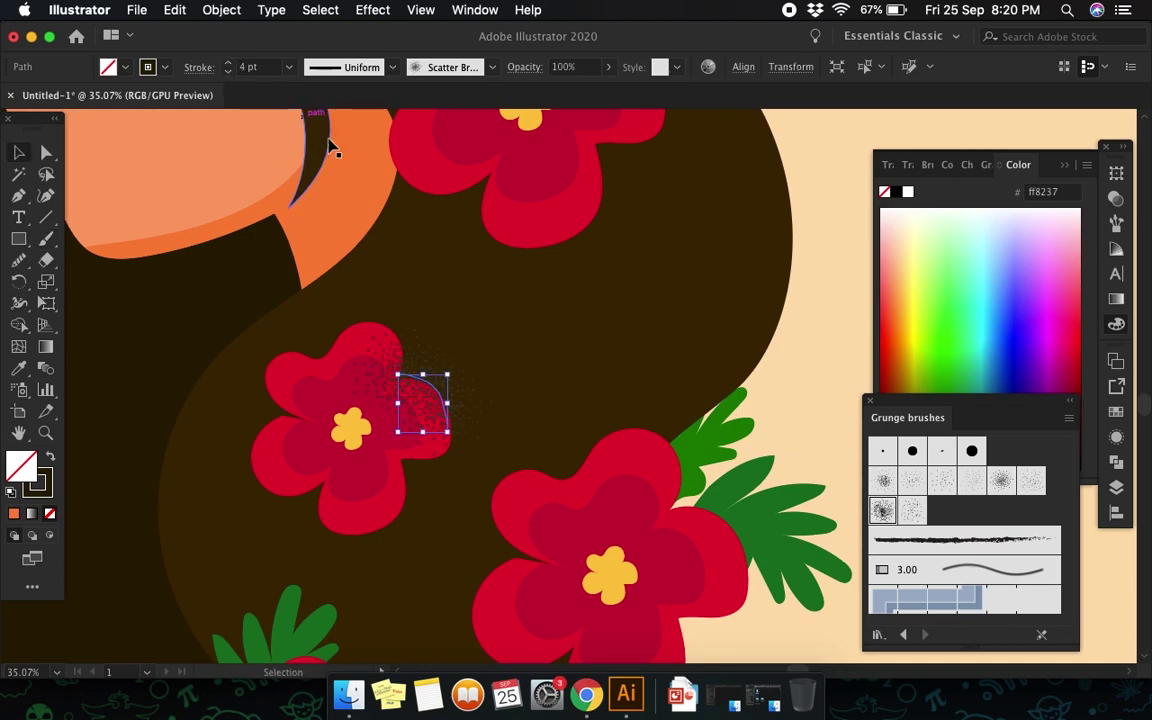
click(359, 424)
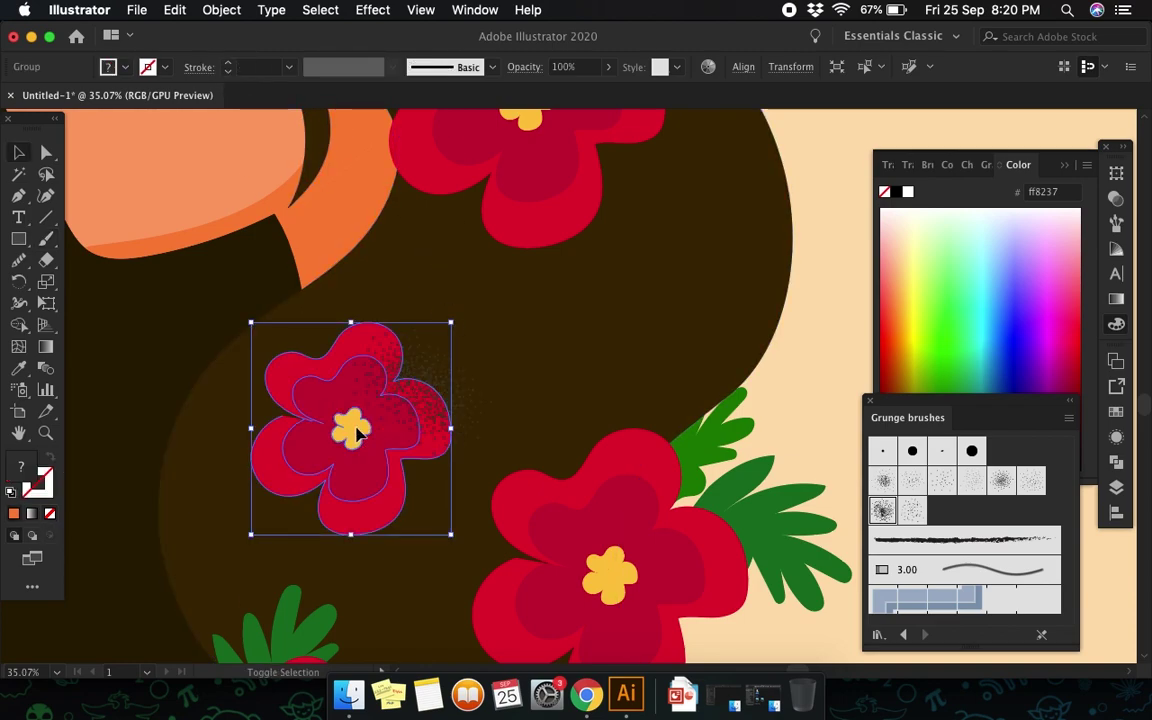
scroll(478, 432, down, 3)
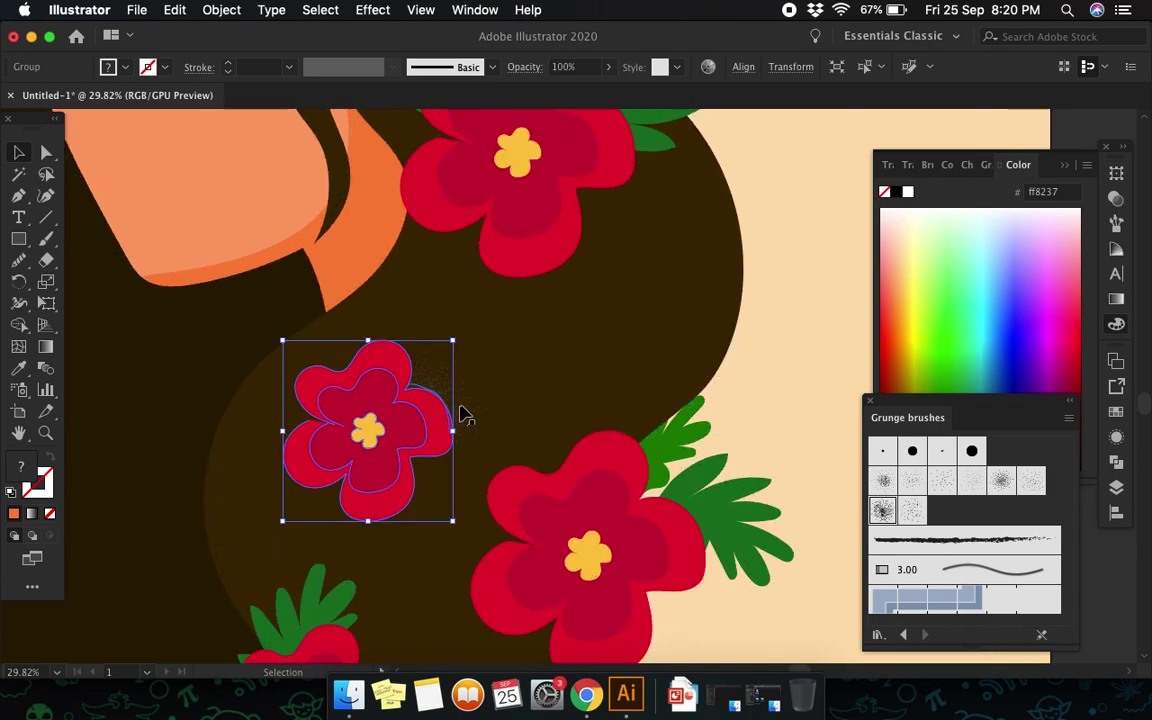
click(468, 405)
scroll(490, 415, down, 5)
scroll(497, 420, up, 3)
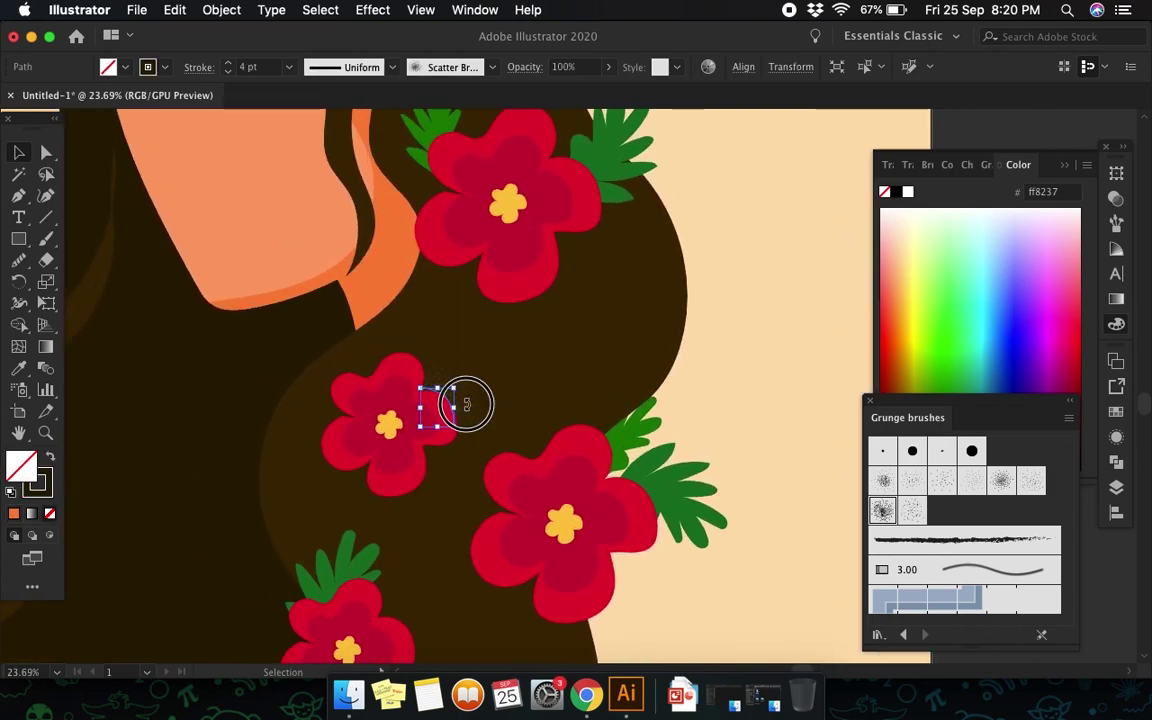
key(Delete)
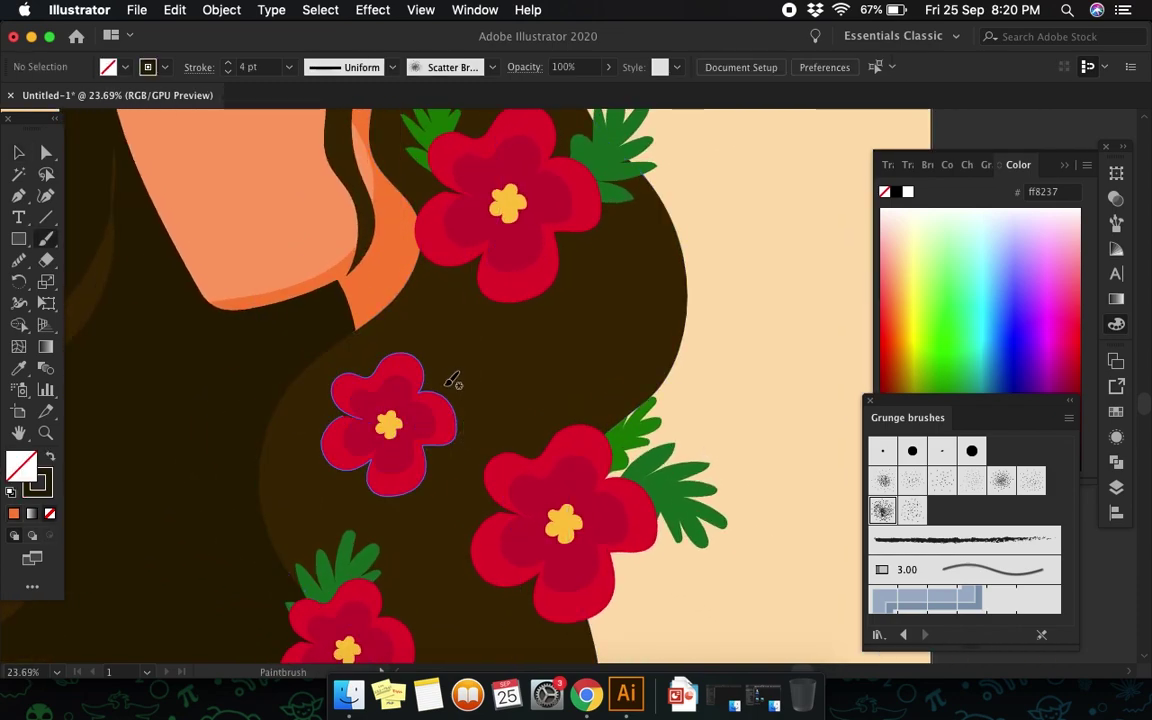
Step: Paint grainy shadows beside a flower and on the top flower, nudging the top flower group
drag(174, 350, 350, 373)
scroll(355, 371, down, 3)
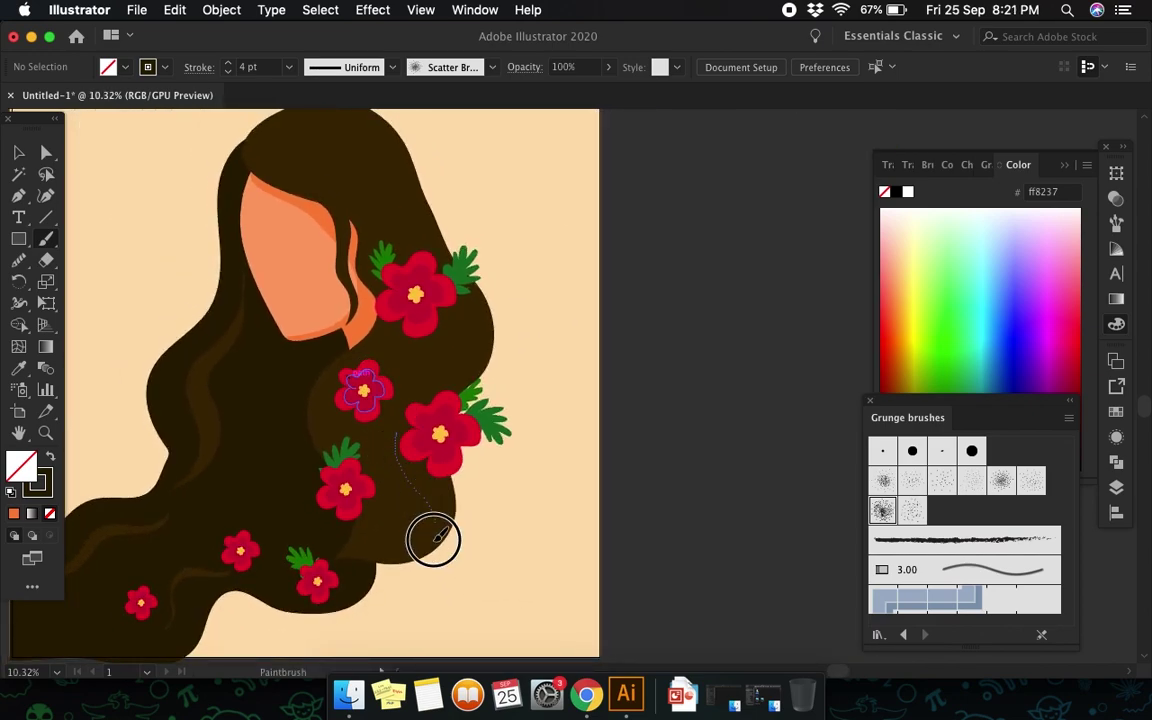
scroll(432, 537, up, 2)
drag(455, 399, 548, 508)
drag(480, 320, 410, 300)
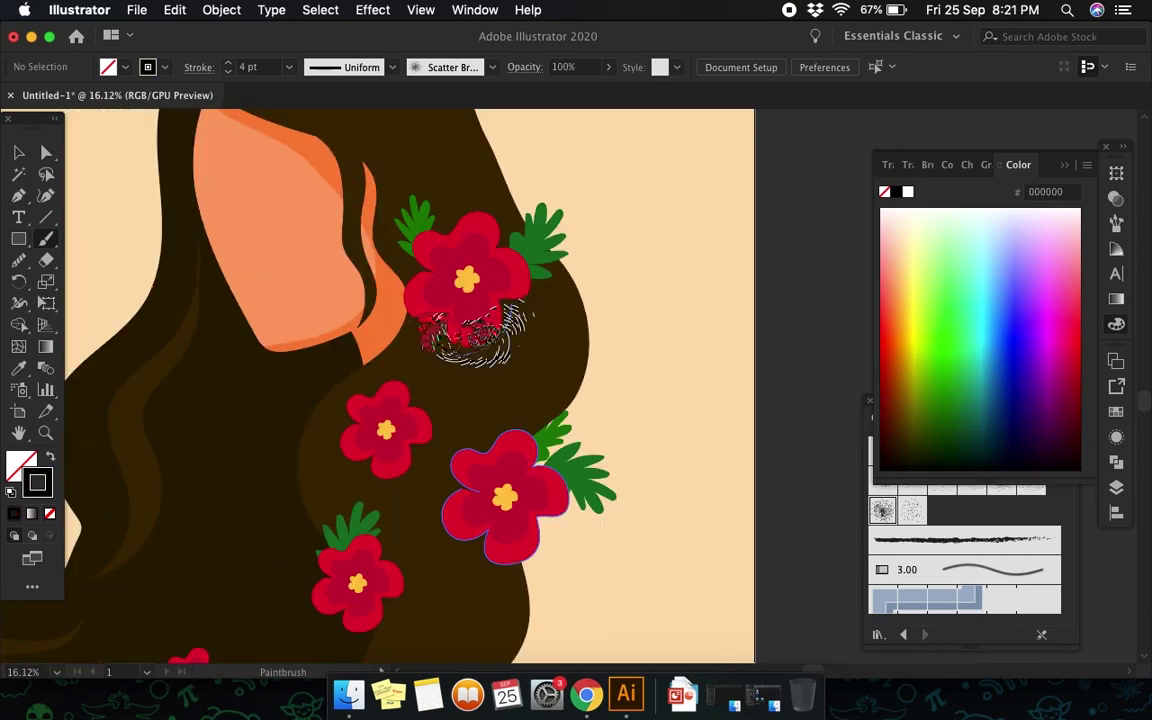
scroll(470, 275, up, 3)
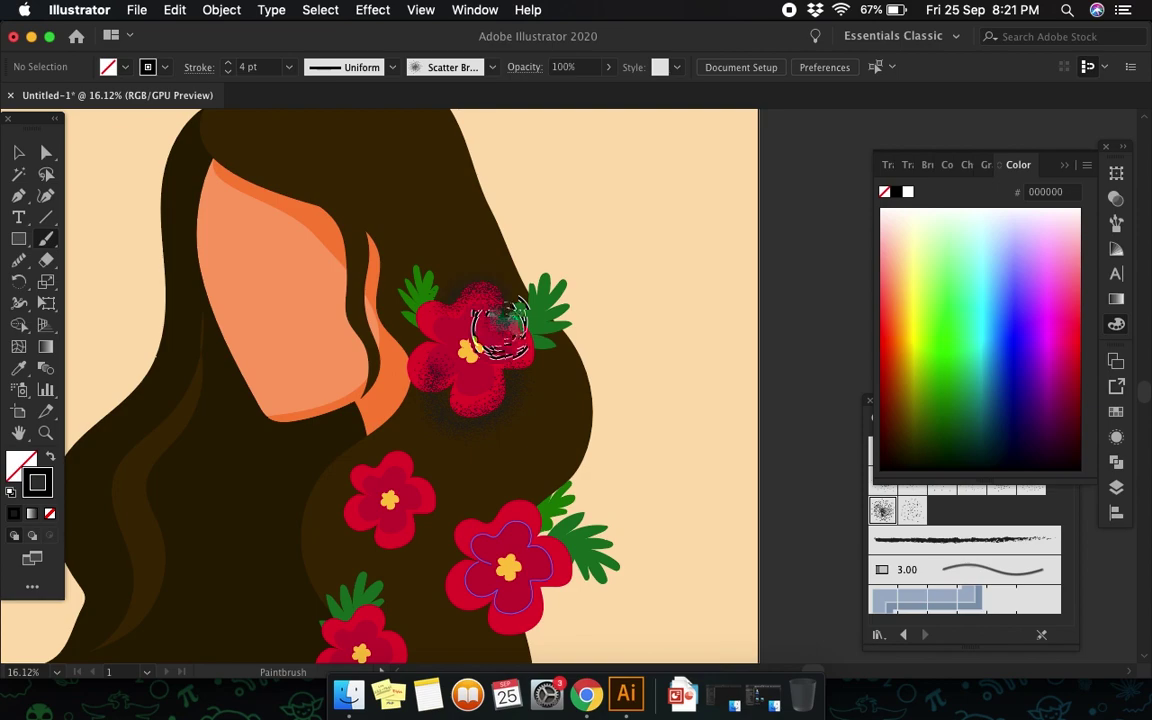
key(v)
drag(470, 345, 475, 350)
click(800, 485)
Step: Add grainy shadows along the right flower's left edge and under the top flower
key(b)
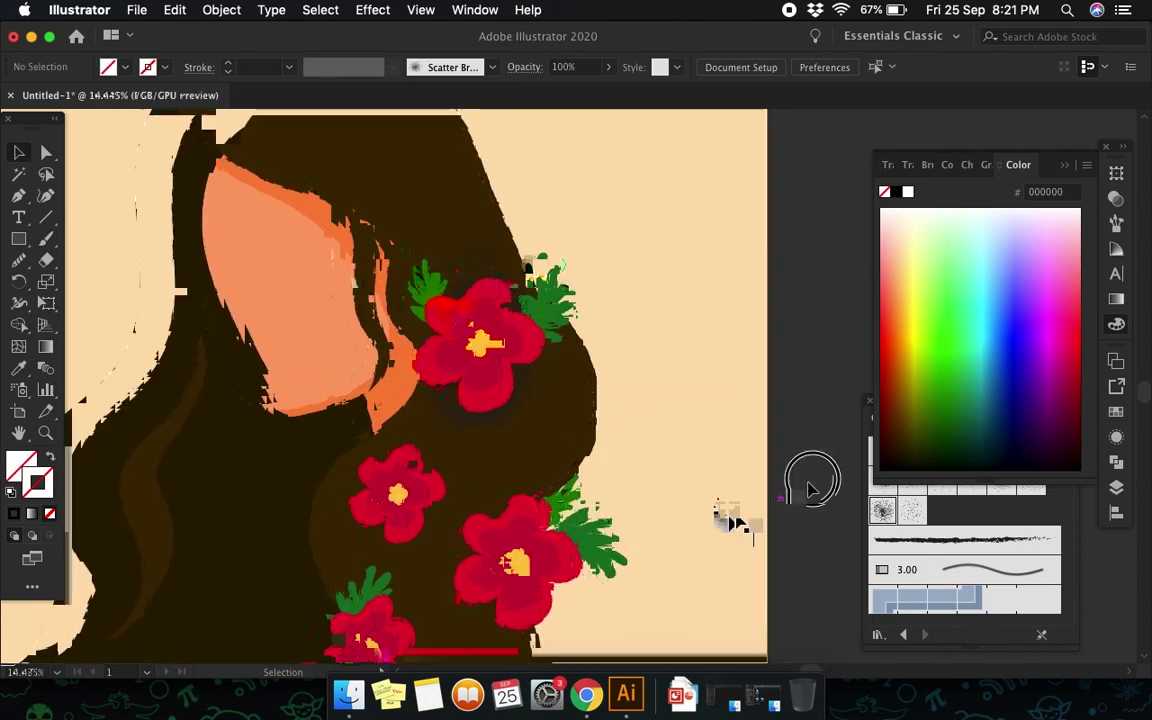
scroll(733, 514, down, 2)
scroll(733, 527, up, 2)
scroll(651, 489, up, 2)
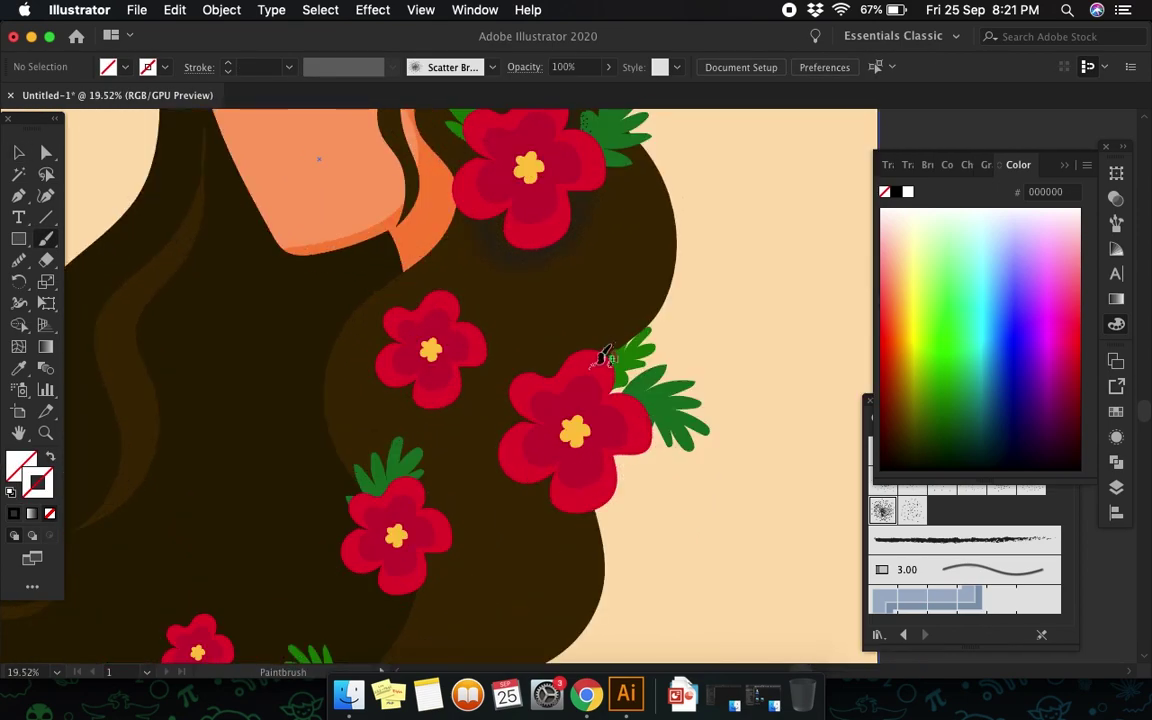
drag(600, 352, 584, 503)
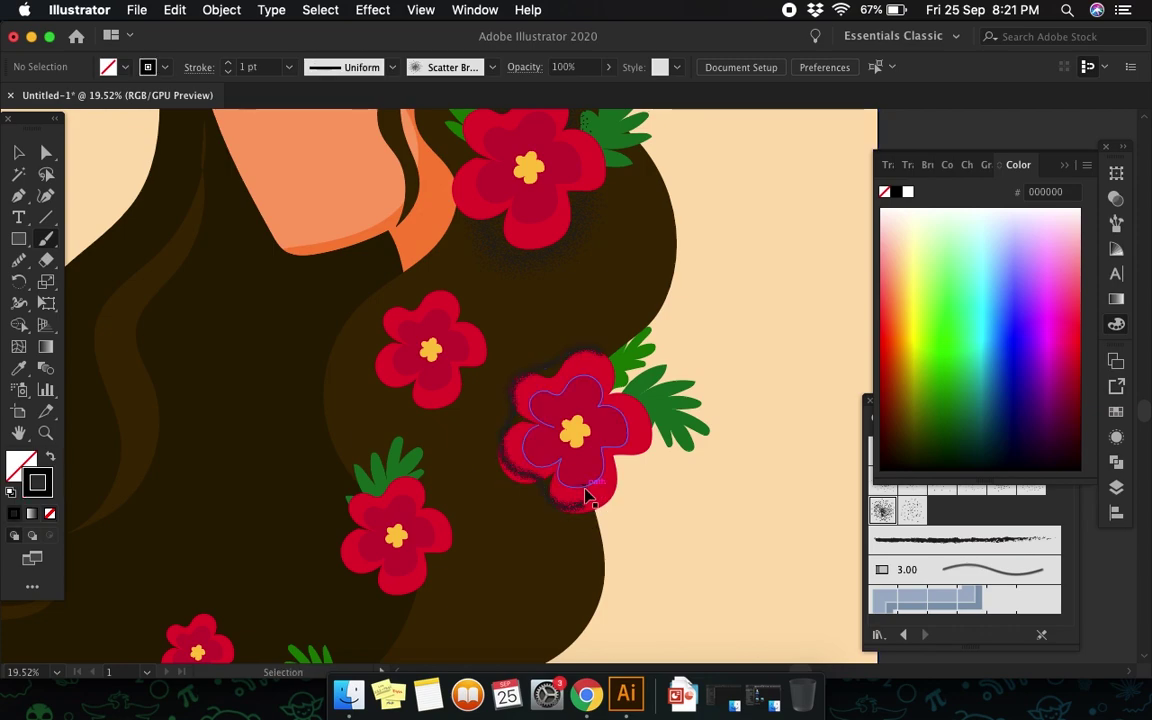
drag(483, 205, 581, 197)
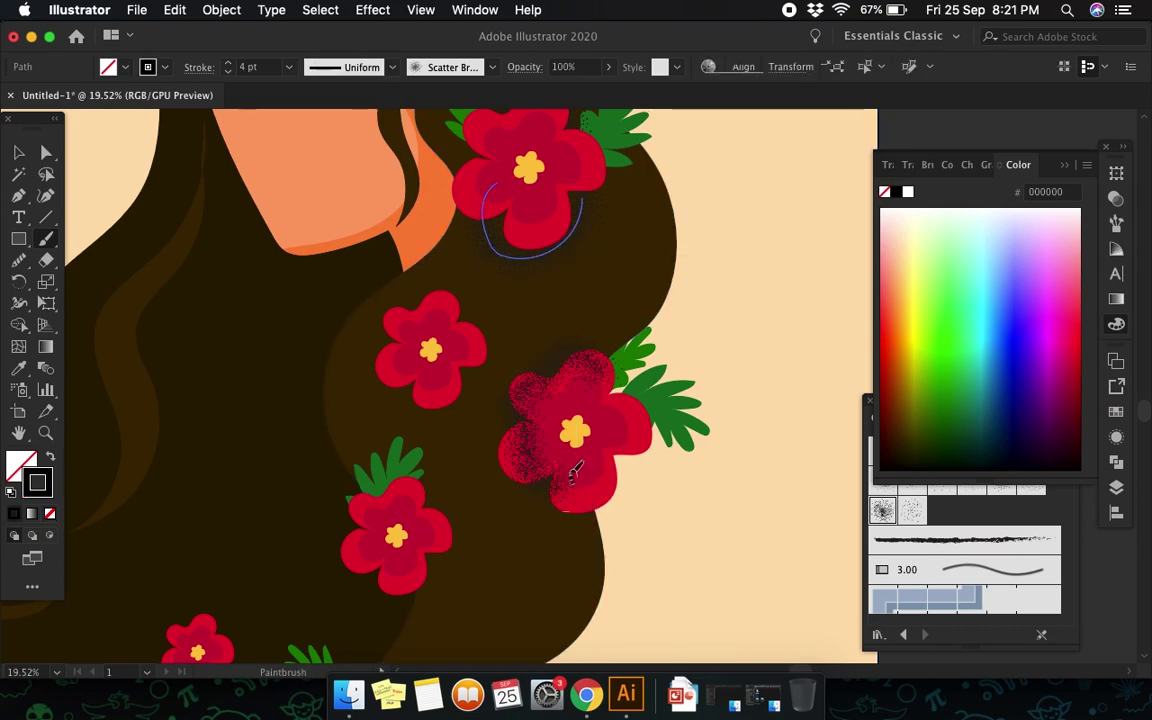
key(v)
click(573, 428)
alt+scroll(700, 420, up, 2)
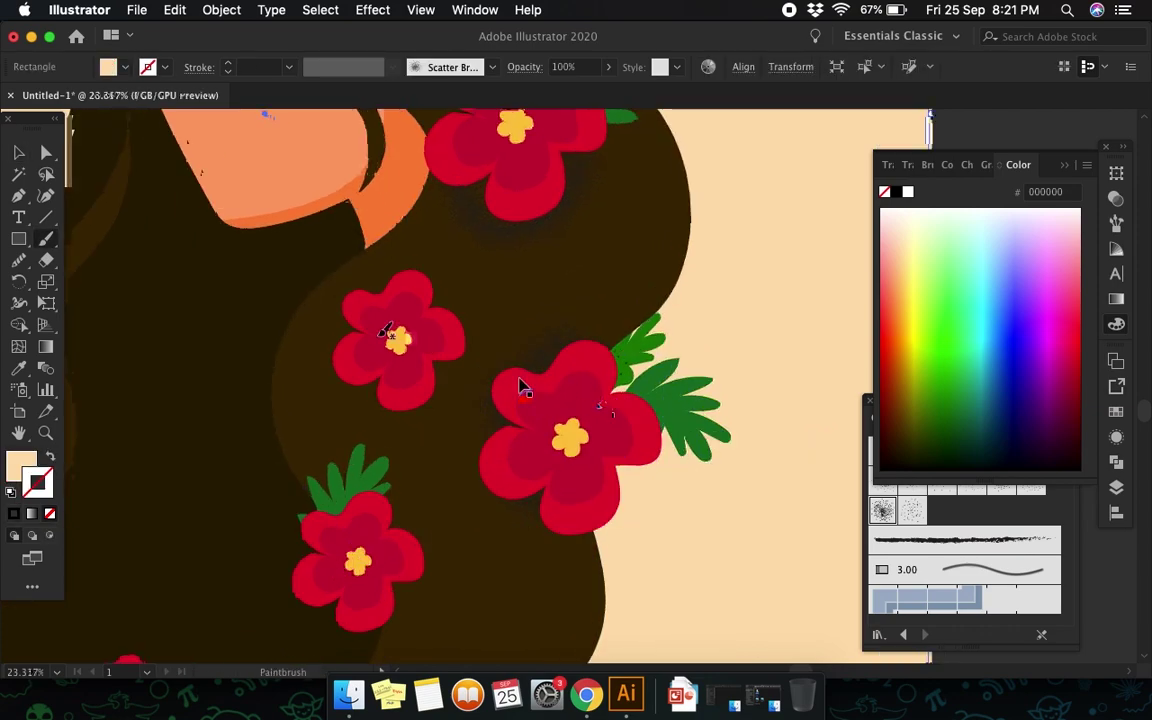
Step: Paint dotted grainy shadow strokes around the left flower
key(b)
drag(360, 301, 398, 347)
key(b)
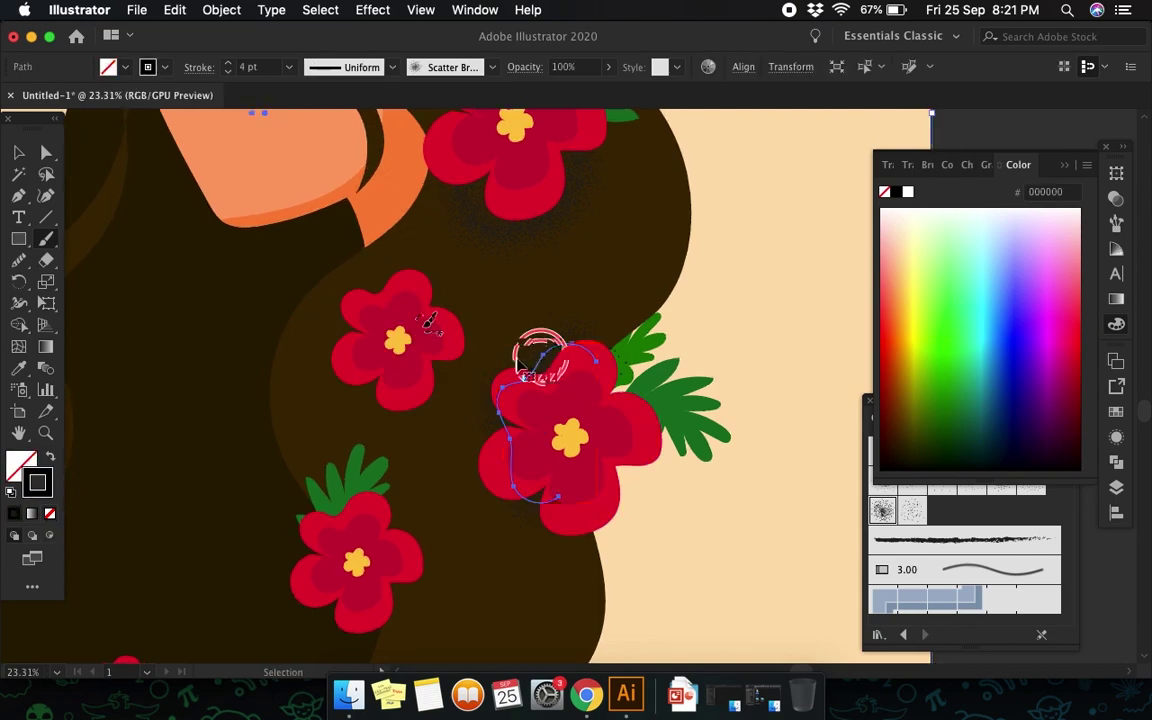
drag(450, 300, 465, 341)
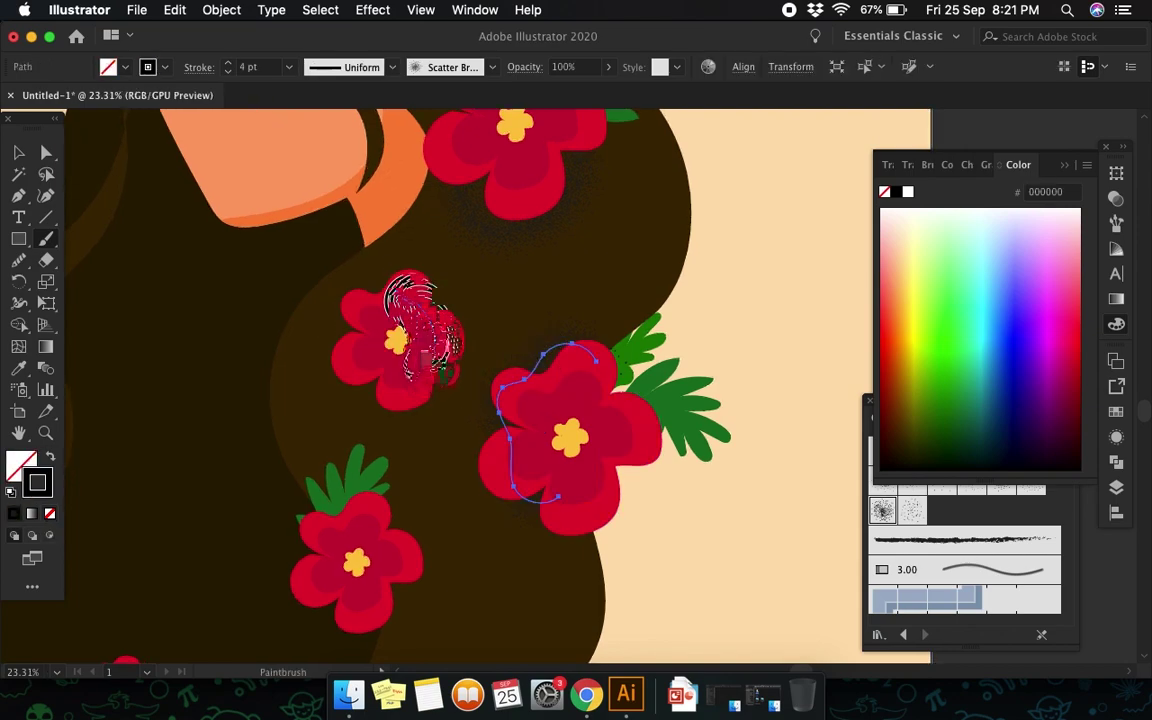
click(466, 348)
click(373, 337)
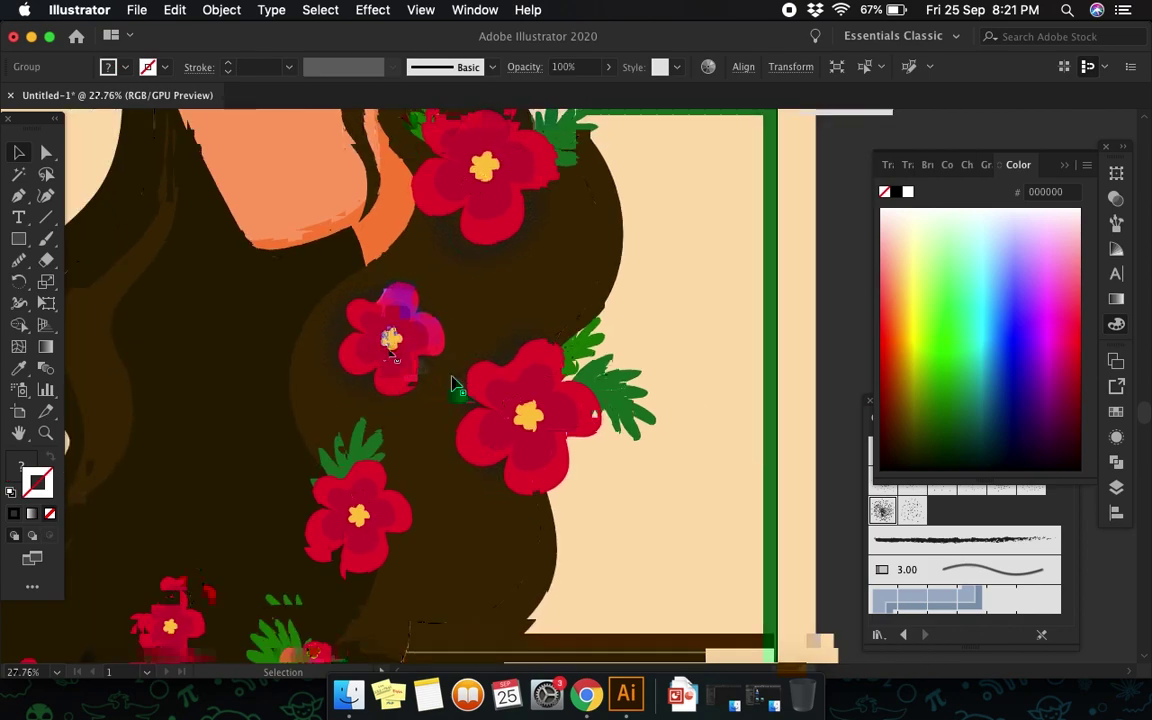
scroll(450, 386, down, 2)
scroll(500, 430, down, 2)
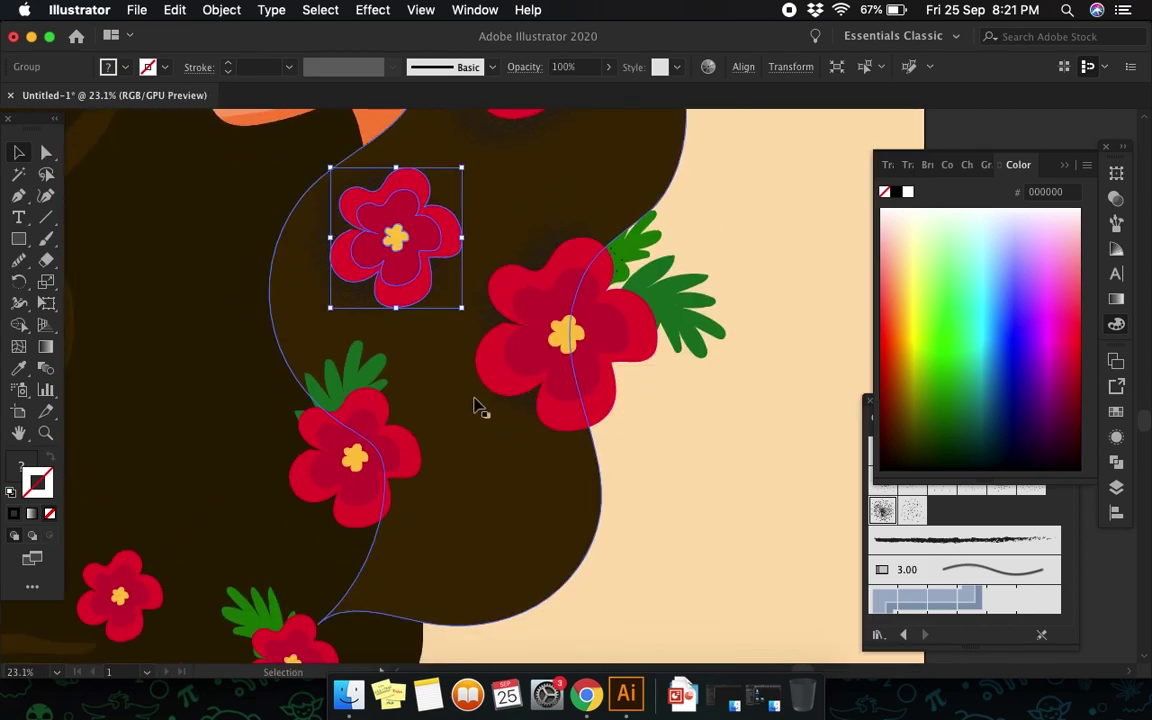
Step: Paint a dark grainy shadow around the lower flower, redrawing it once, then zoom out
mouse_move(370, 383)
mouse_down()
mouse_move(393, 411)
mouse_move(373, 492)
mouse_up()
key(ctrl+z)
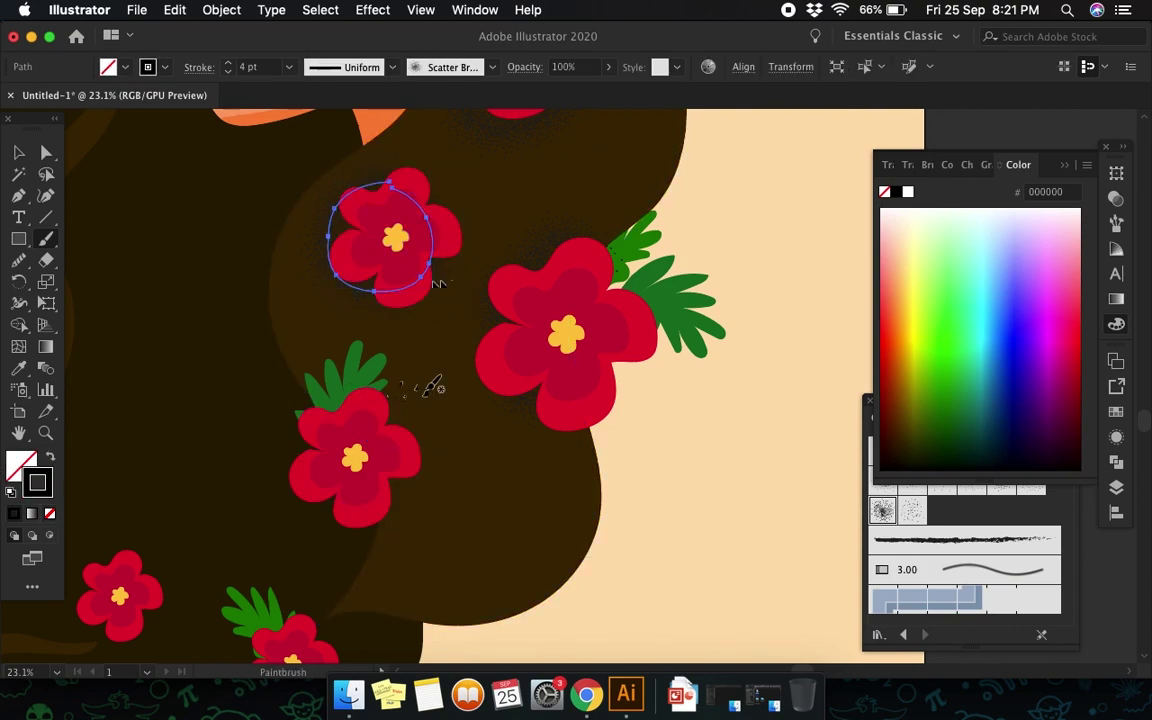
mouse_move(372, 378)
mouse_down()
mouse_move(398, 411)
mouse_move(395, 492)
mouse_move(386, 488)
mouse_up()
key(v)
click(360, 478)
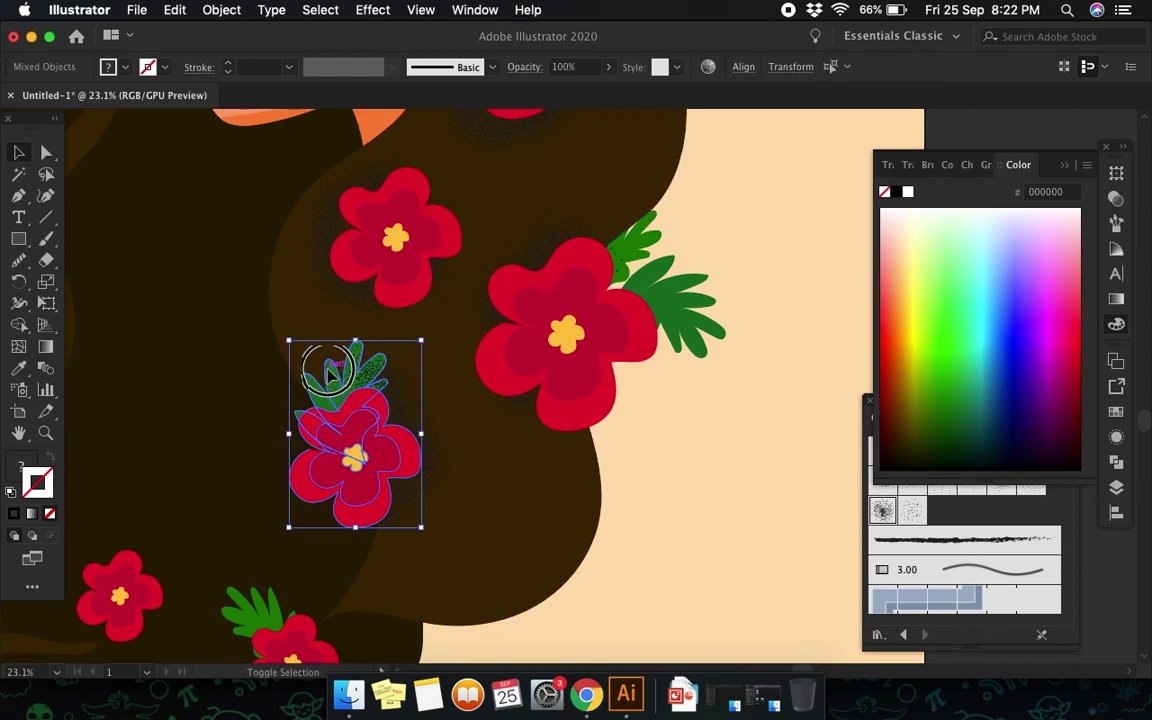
click(294, 331)
scroll(386, 432, down, 5)
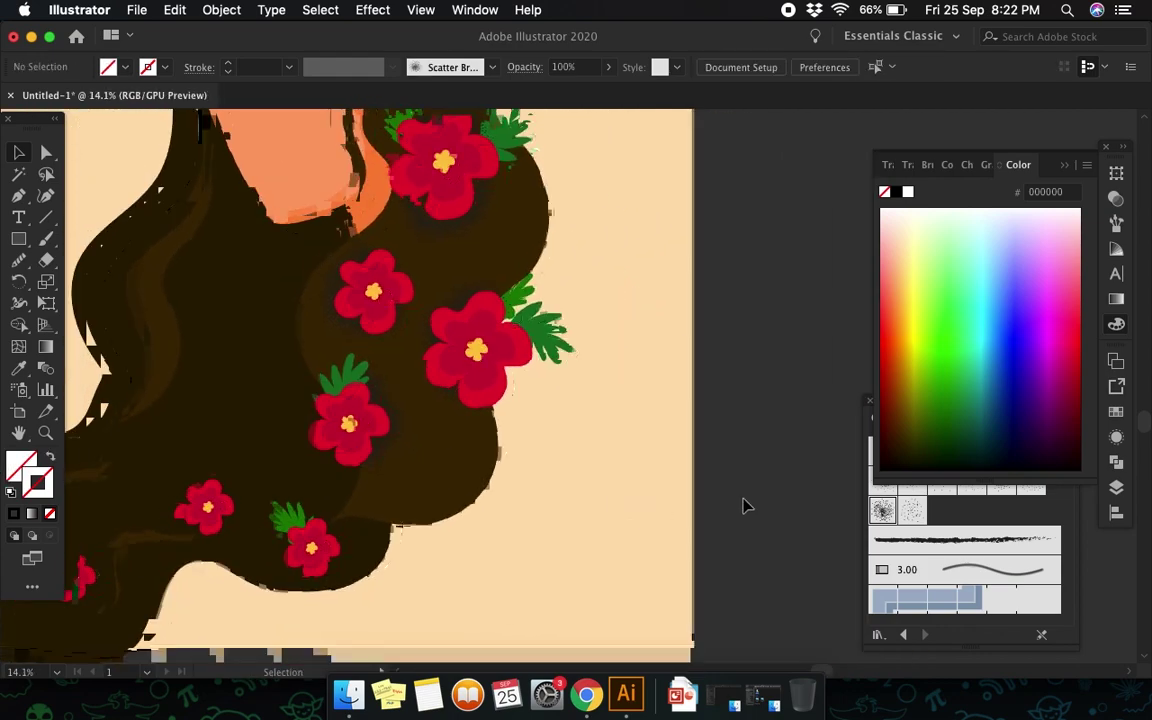
scroll(743, 505, down, 3)
scroll(566, 404, down, 2)
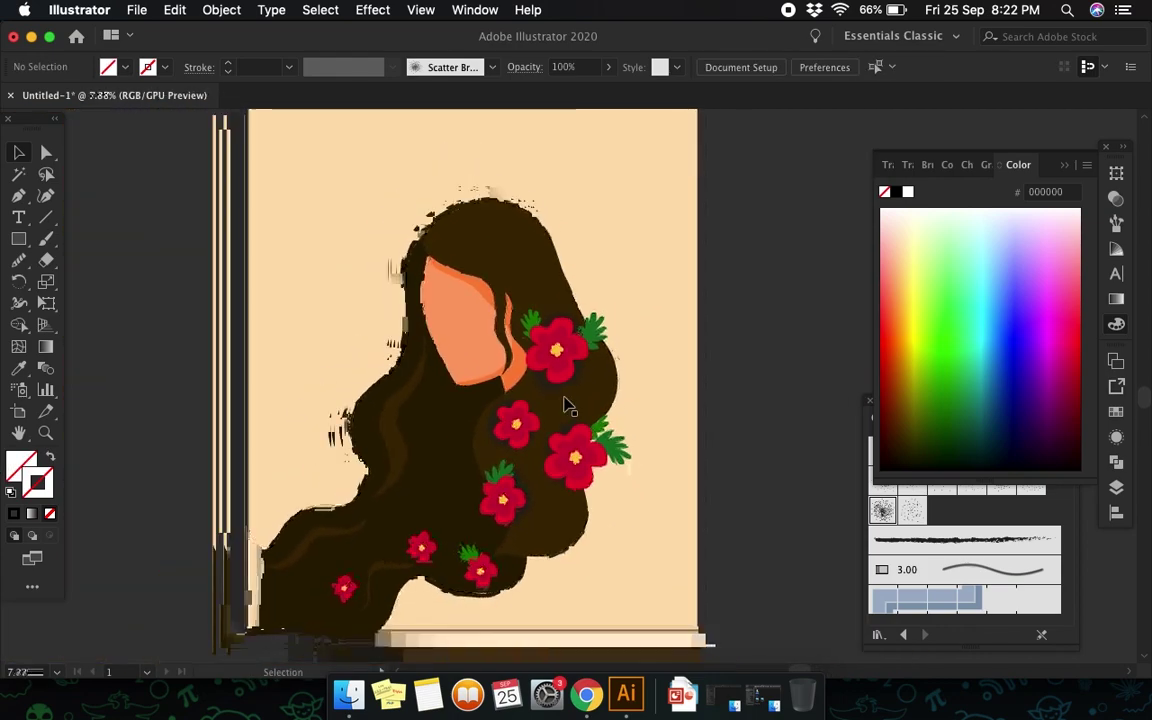
scroll(566, 404, down, 1)
Step: Scale up the hair and flowers artwork, then draw a tilted ellipse above the woman's head
click(505, 405)
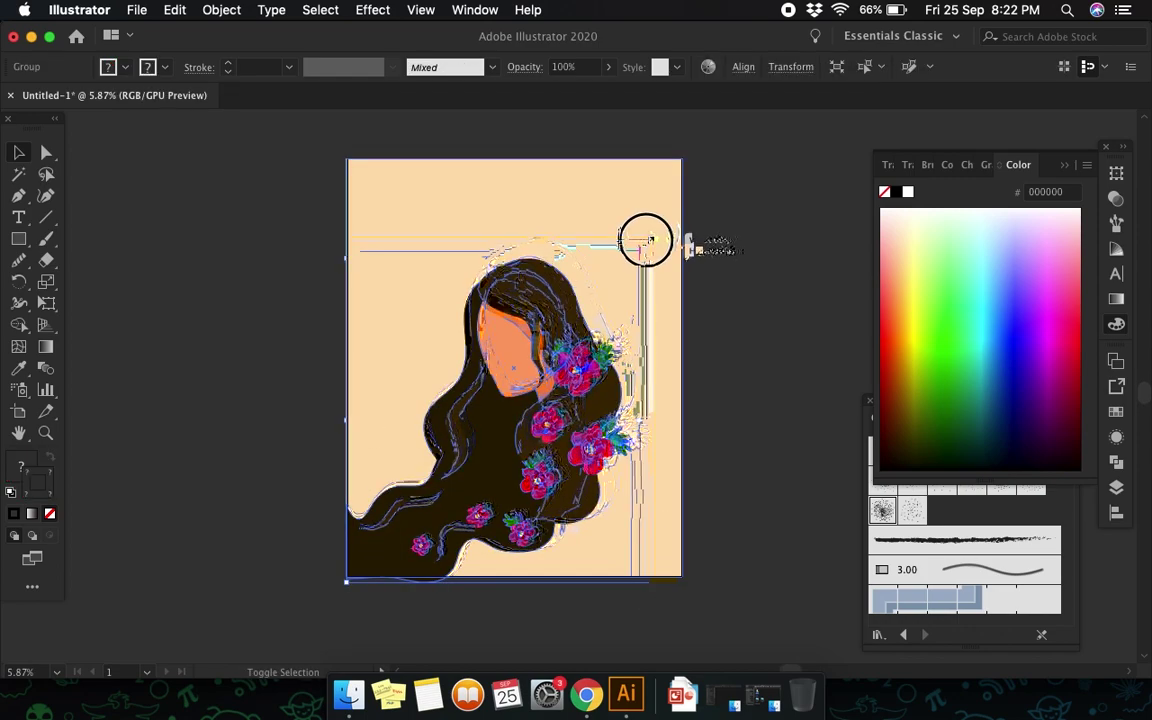
drag(630, 258, 689, 278)
click(699, 283)
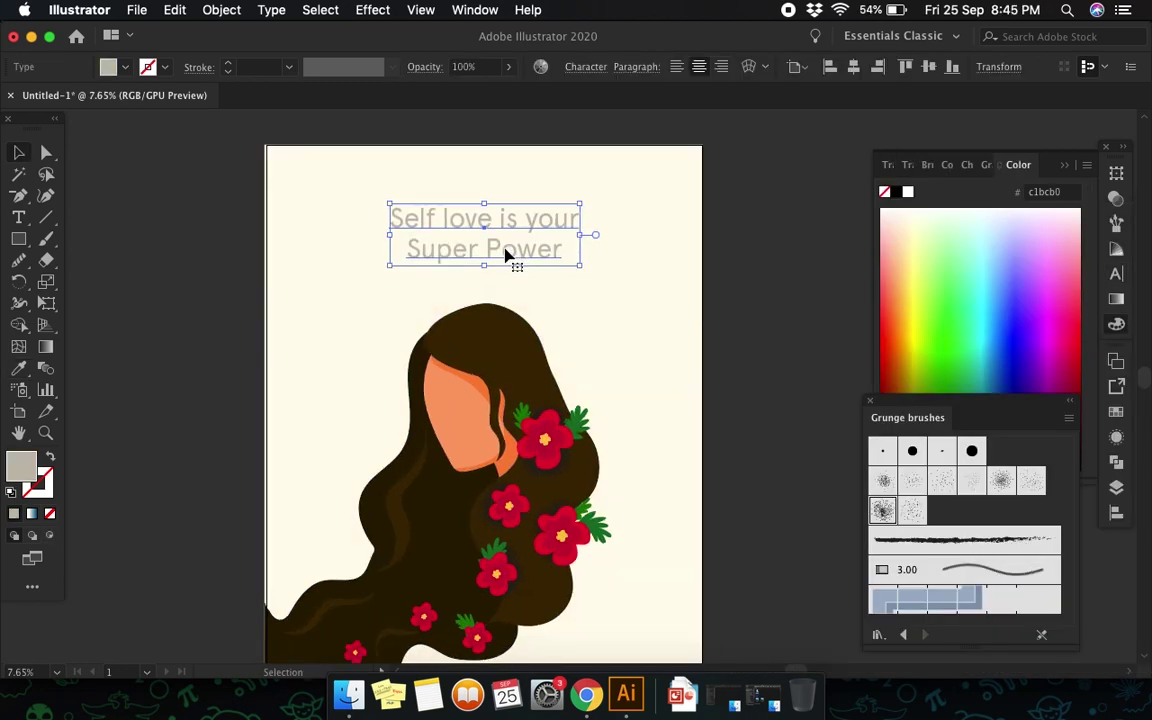
mouse_move(437, 300)
mouse_down()
mouse_move(497, 303)
mouse_move(530, 260)
mouse_up()
key(v)
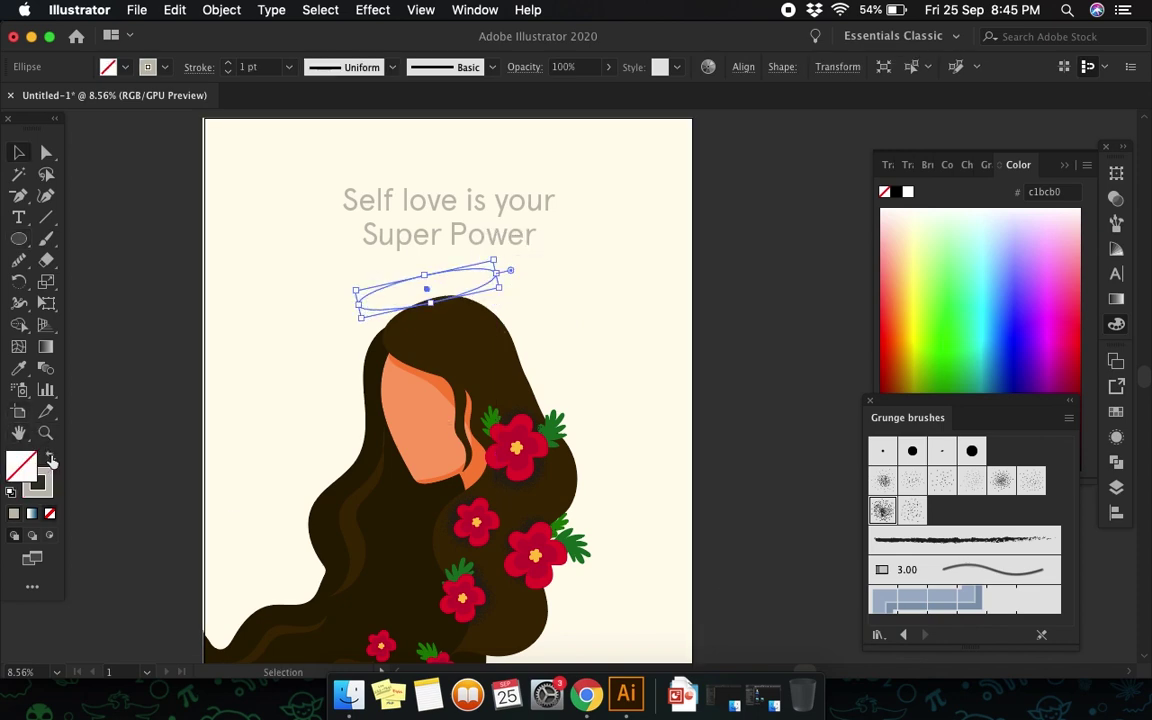
Step: Make the ellipse a no-fill golden #ffbe55 ring with a 30 pt stroke
click(905, 265)
click(50, 460)
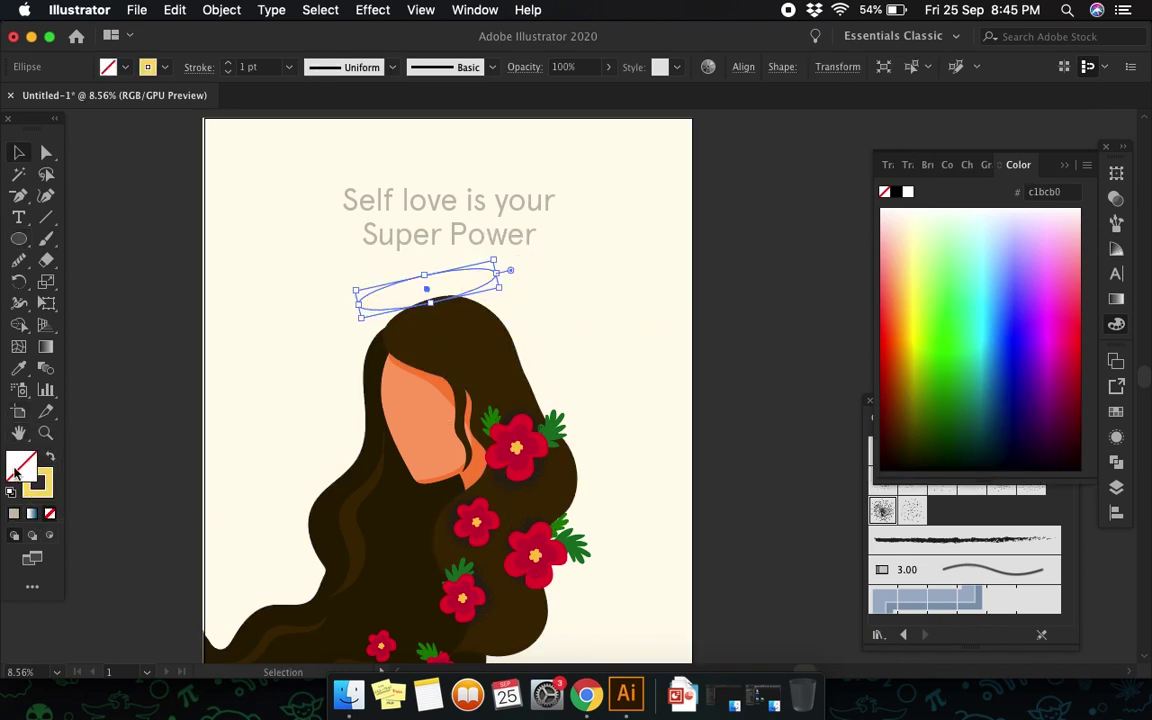
click(905, 270)
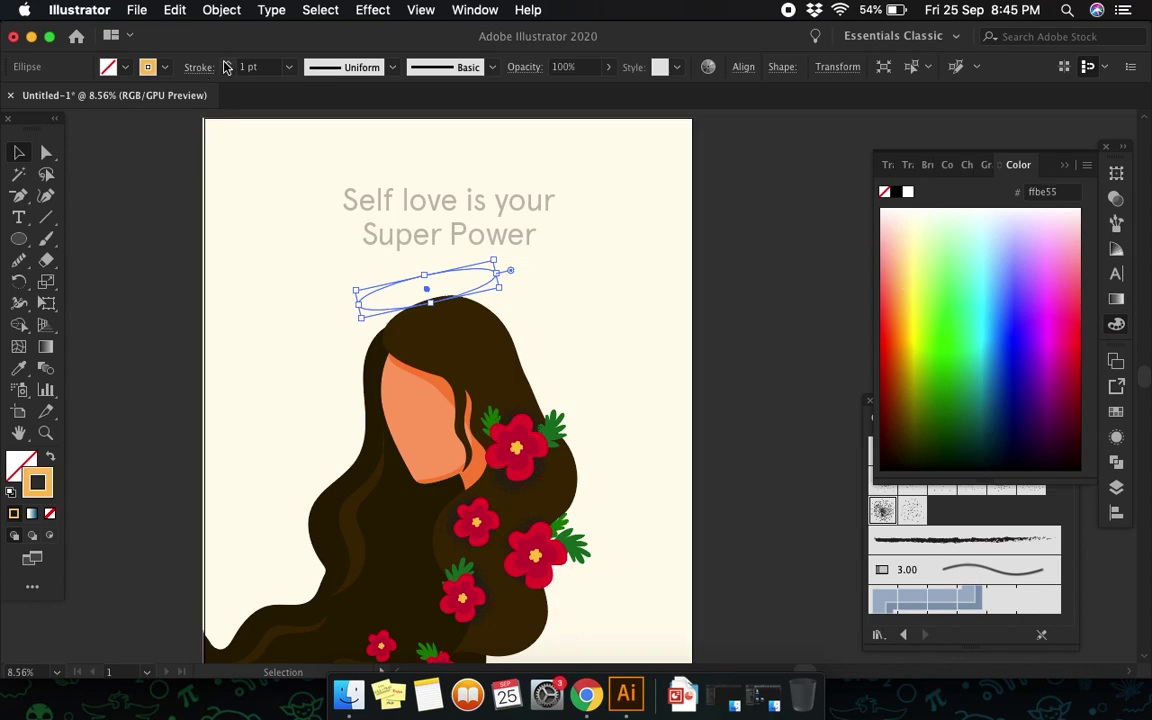
scroll(411, 283, up, 1)
drag(327, 293, 330, 285)
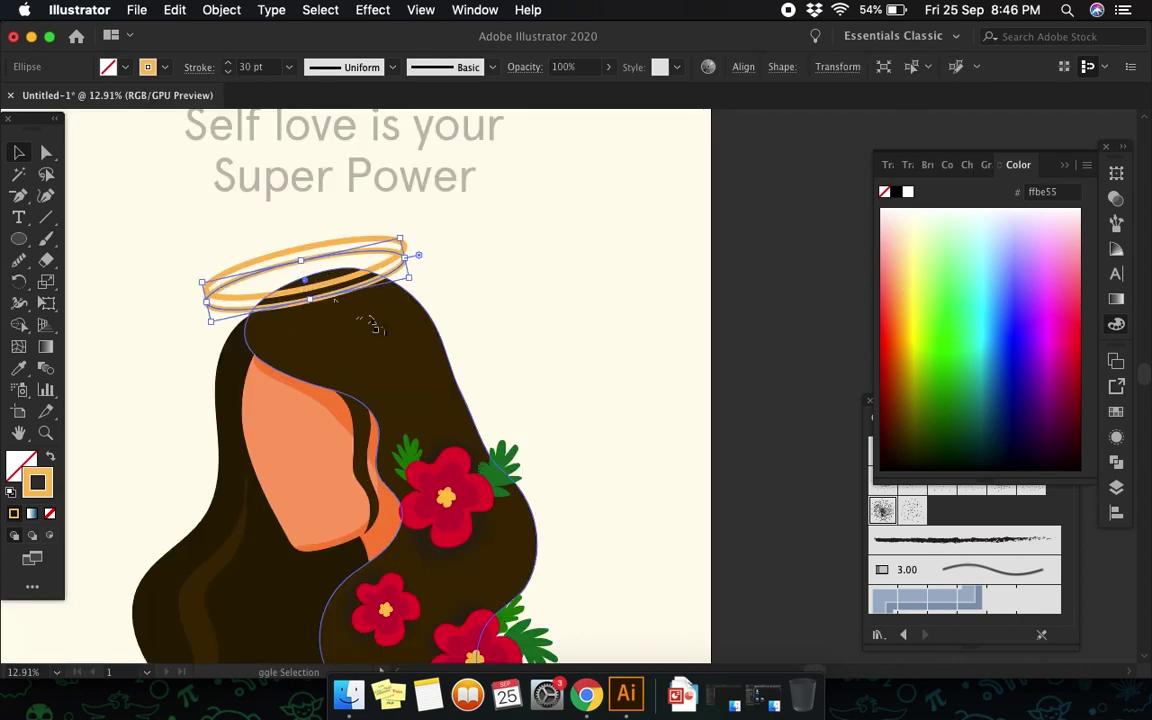
Step: Give a copy of the ring the same 30 pt stroke in dark brown
key(i)
click(213, 401)
click(50, 457)
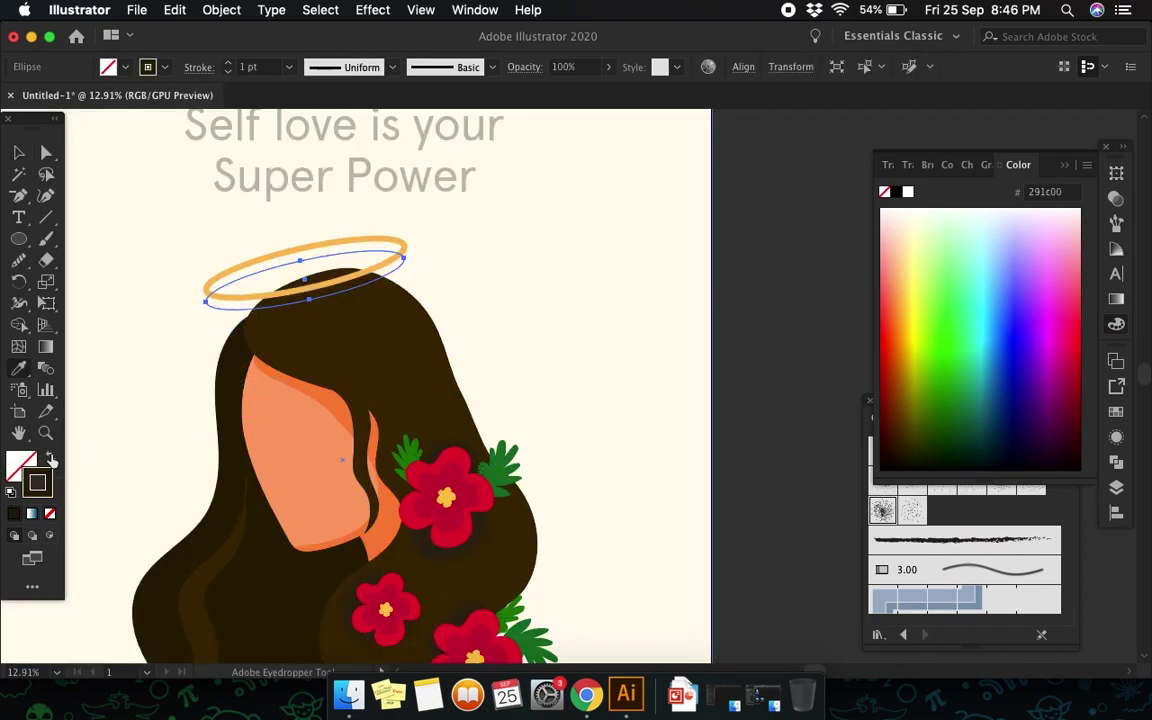
click(383, 243)
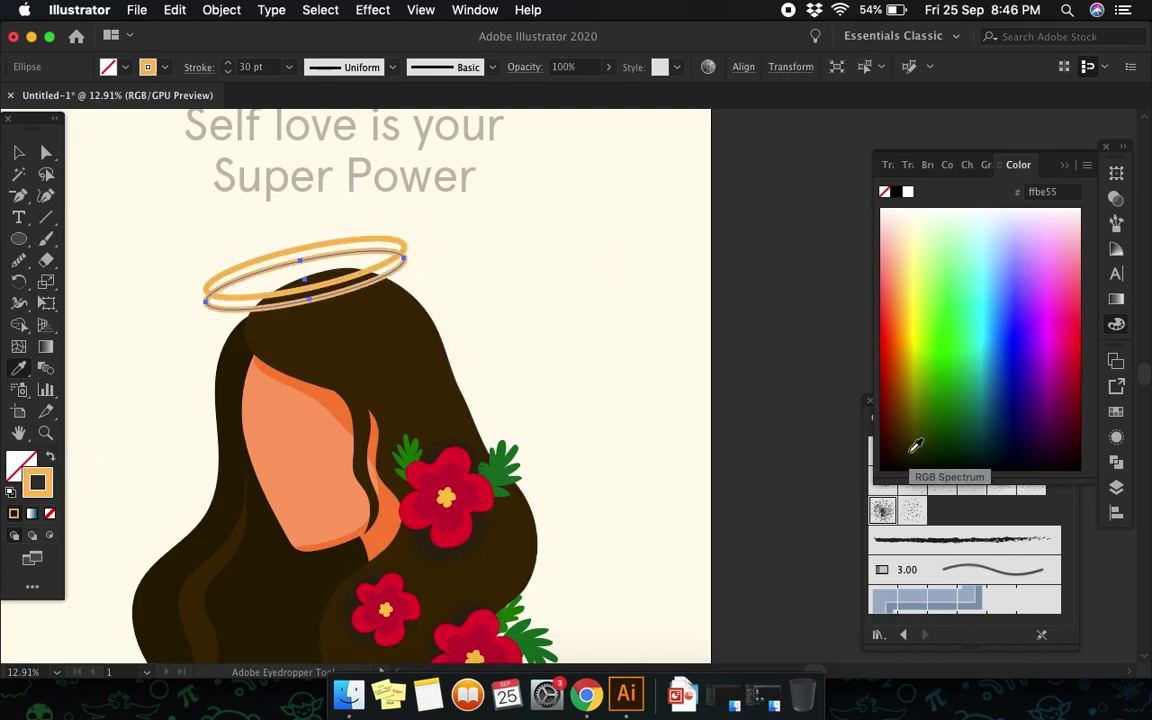
click(913, 449)
Step: Delete the dark ring's top anchor to leave an arc and adjust its ends onto the hair
key(super+plus)
key(a)
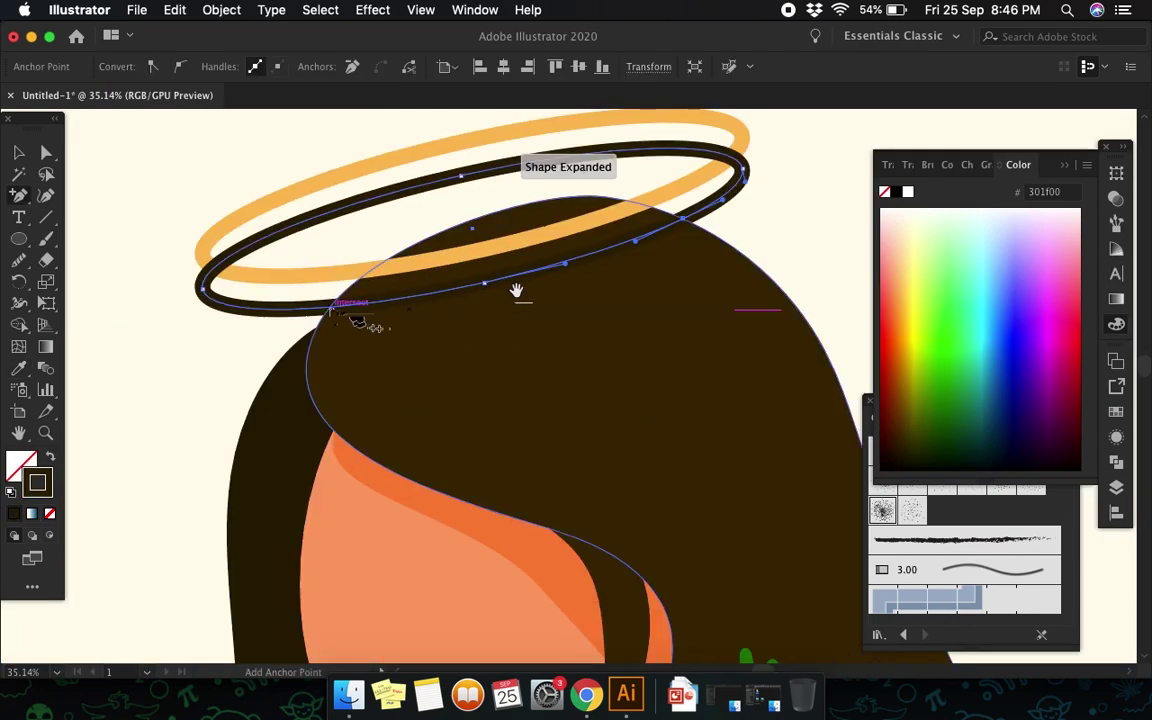
drag(458, 176, 462, 180)
key(Delete)
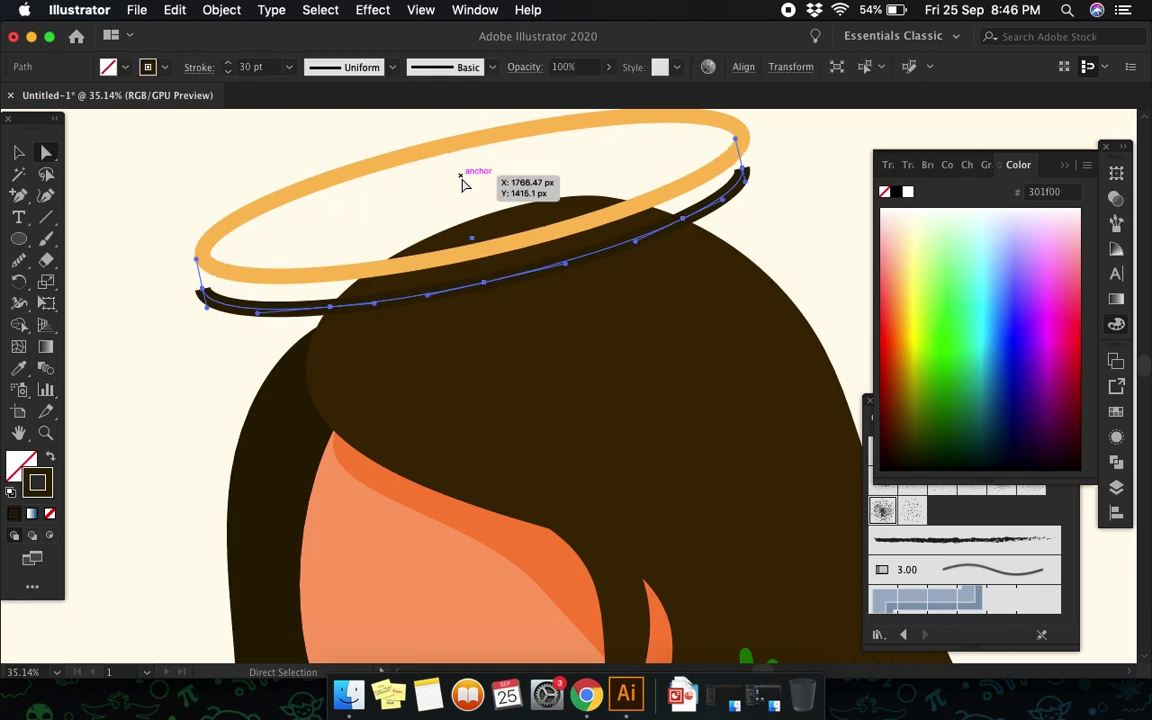
drag(258, 320, 257, 312)
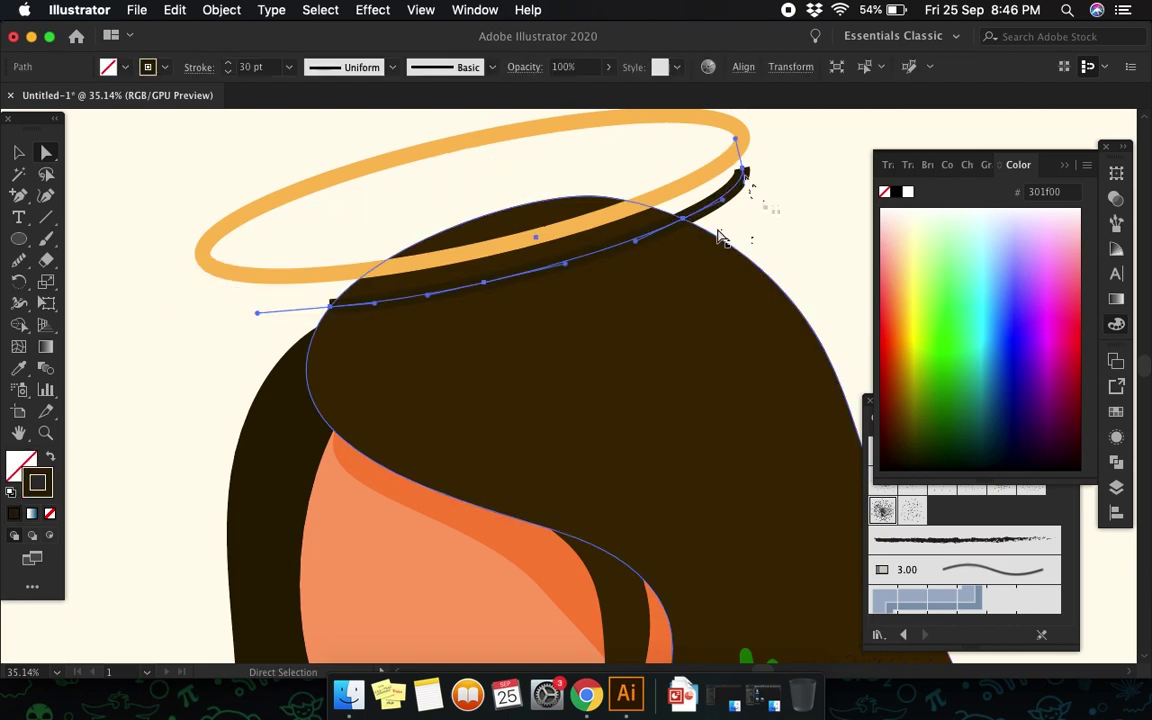
drag(745, 175, 746, 176)
Step: Clip the dark arc inside the hair path using Draw Inside
click(746, 257)
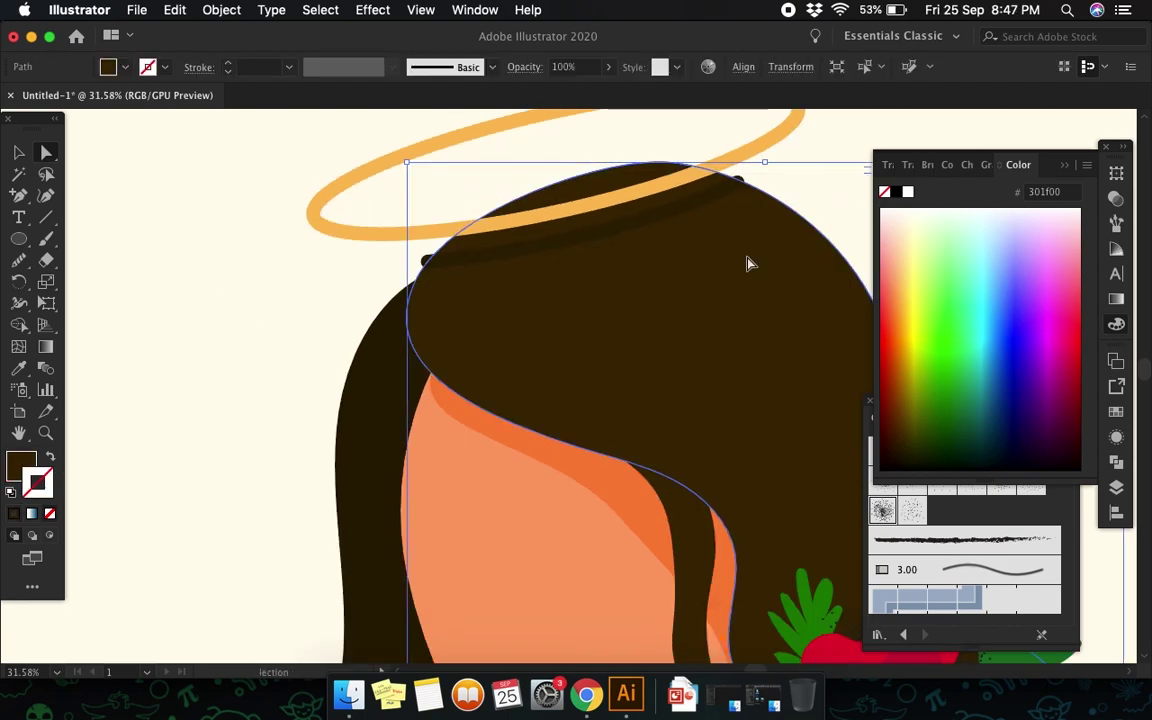
key(v)
click(689, 219)
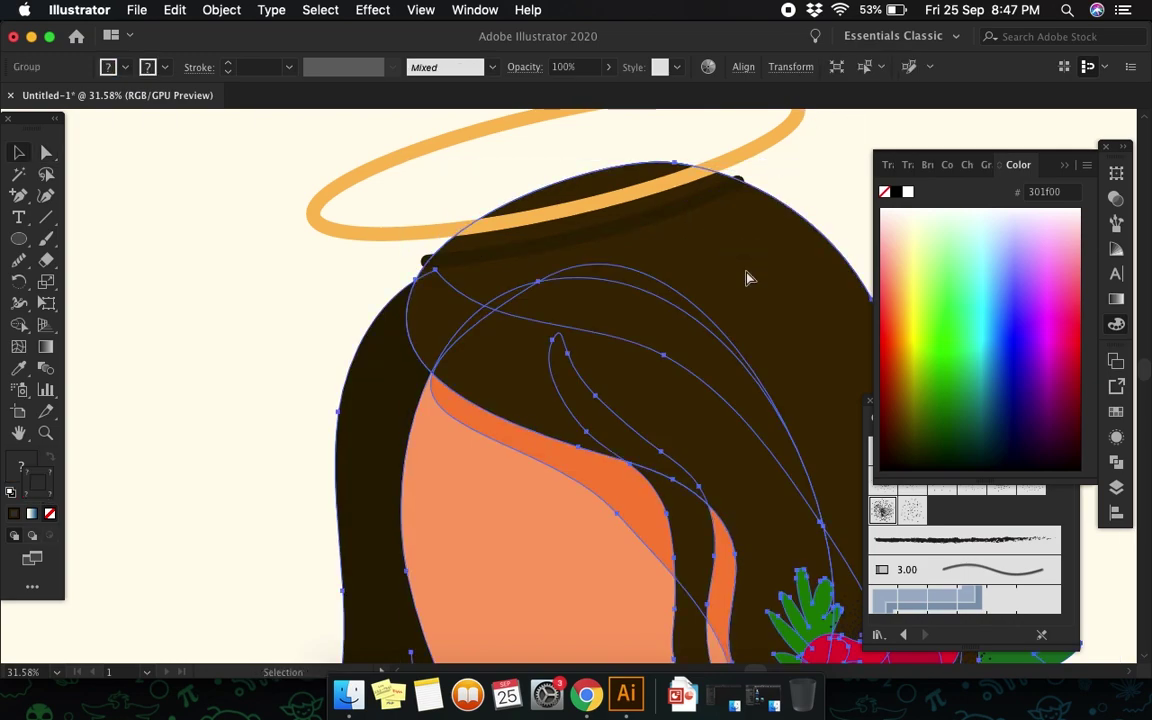
click(746, 244)
key(a)
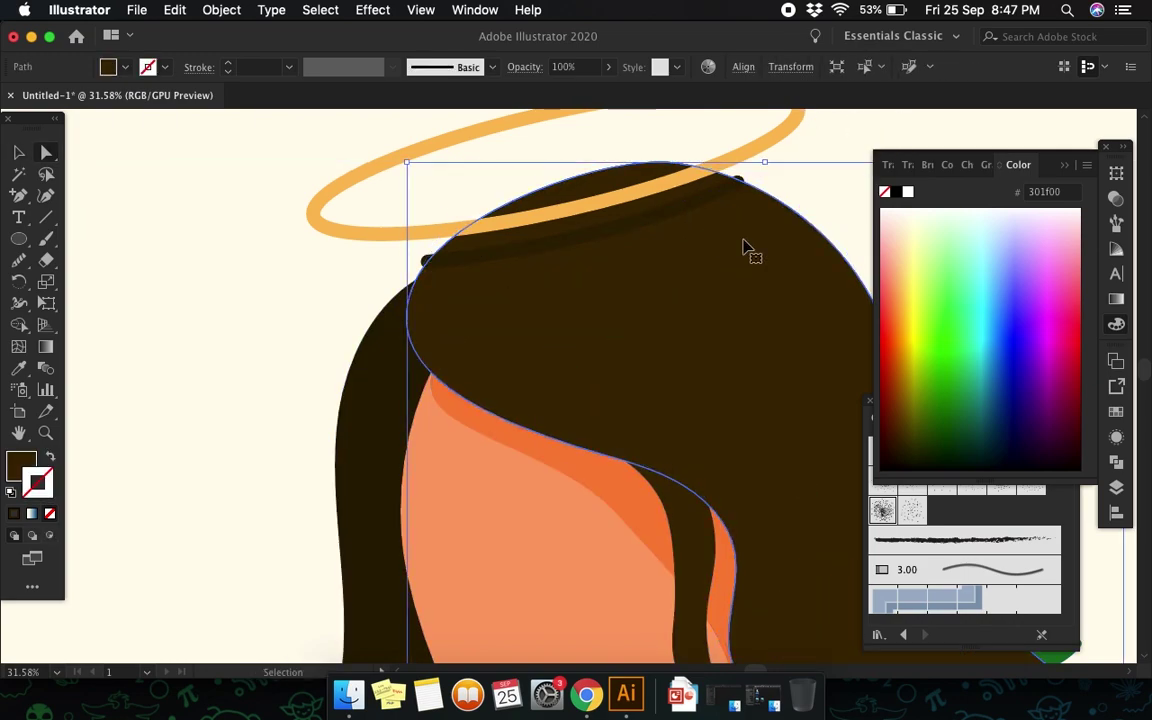
scroll(745, 250, down, 3)
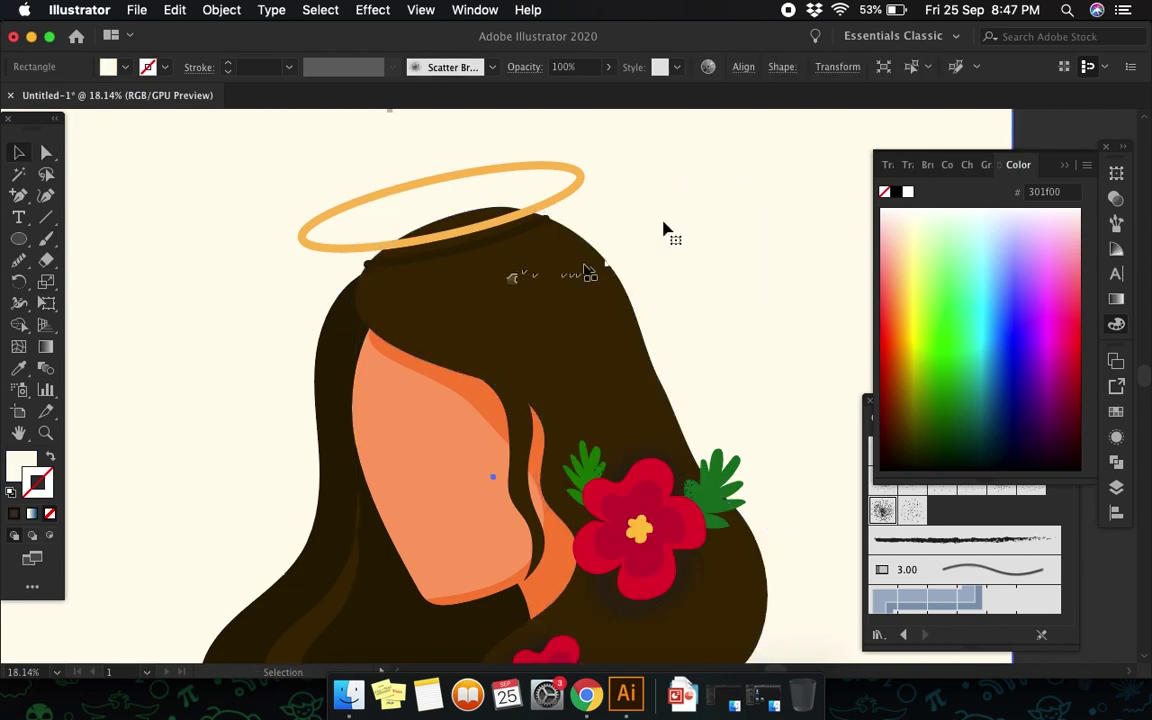
click(502, 270)
Step: Enter the hair clip group and nudge the shadow arc up under the halo
scroll(325, 270, down, 5)
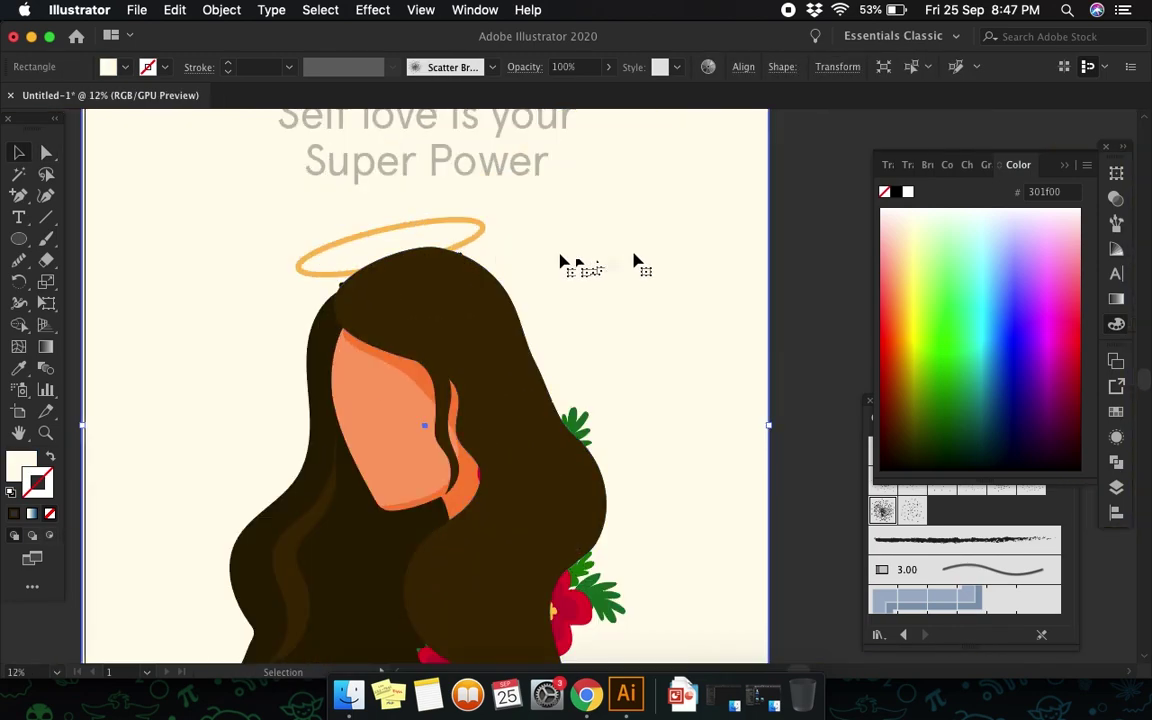
drag(771, 200, 460, 330)
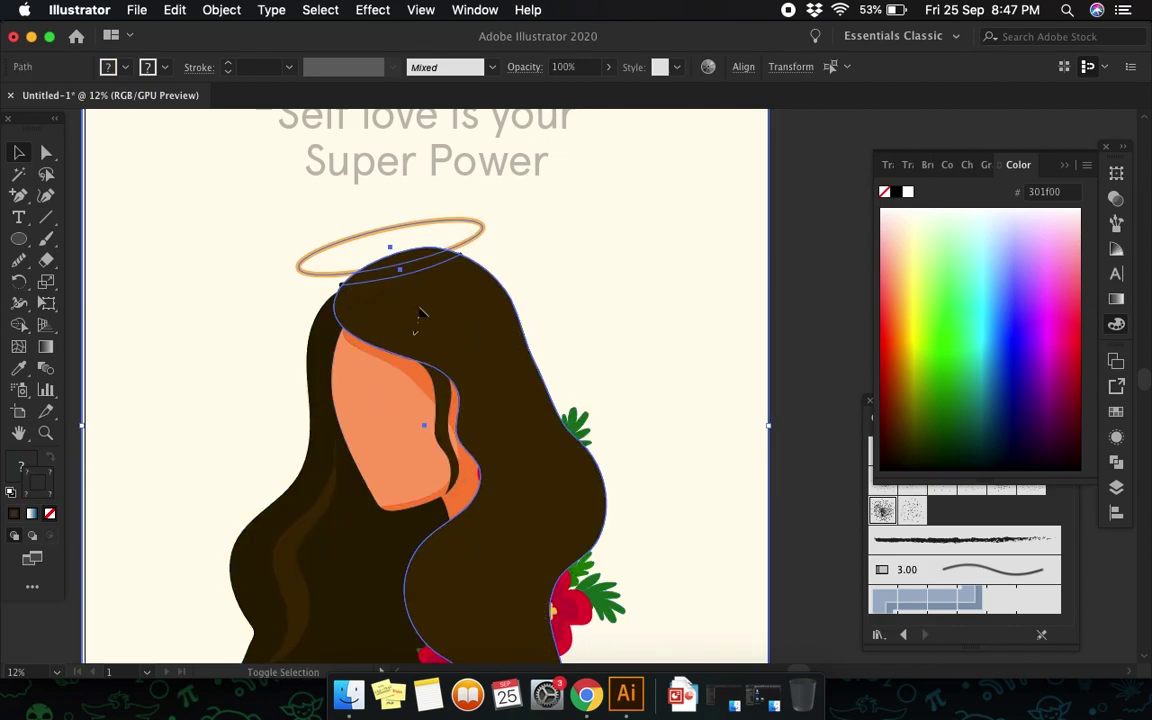
scroll(366, 425, down, 3)
click(754, 368)
scroll(350, 315, up, 5)
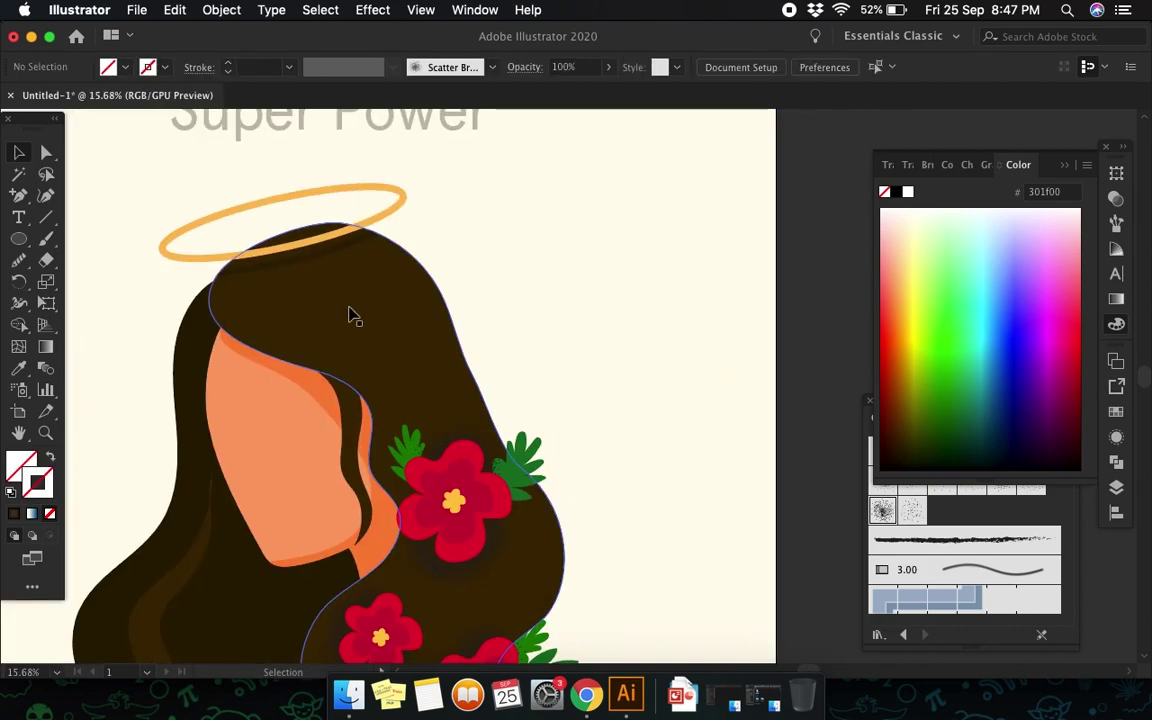
double_click(312, 258)
click(314, 262)
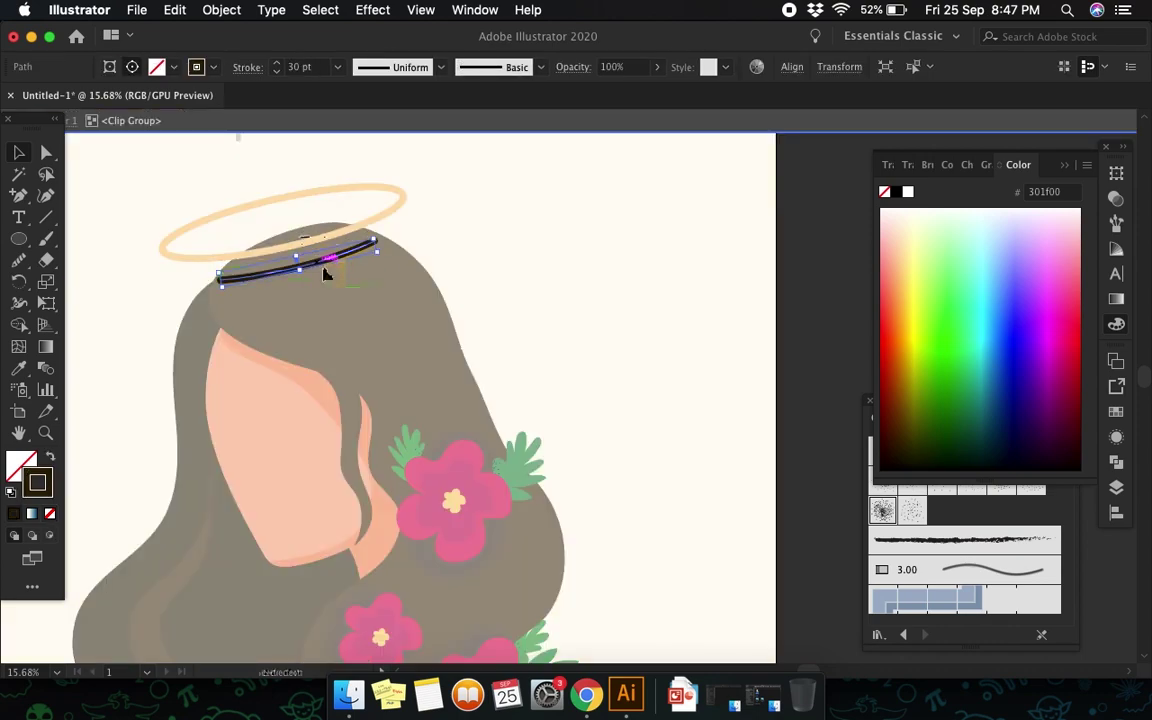
drag(332, 279, 332, 268)
Step: Select the title, sample a leaf colour onto it, and set its opacity to 100
key(v)
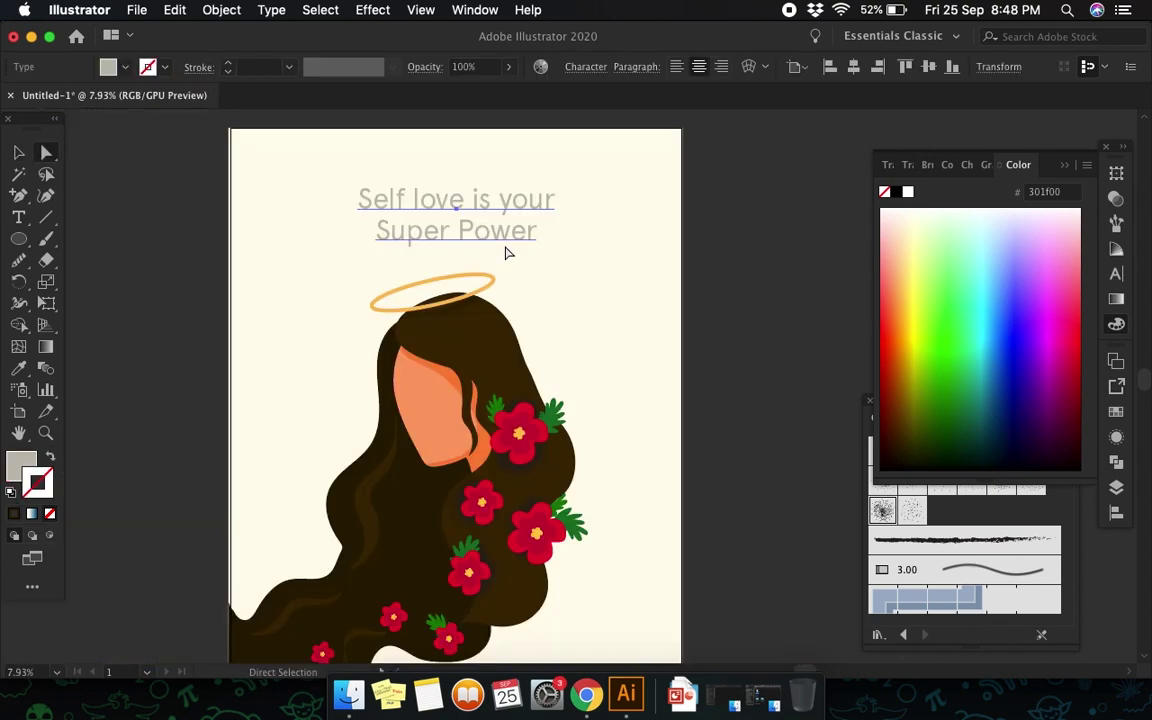
key(i)
click(558, 406)
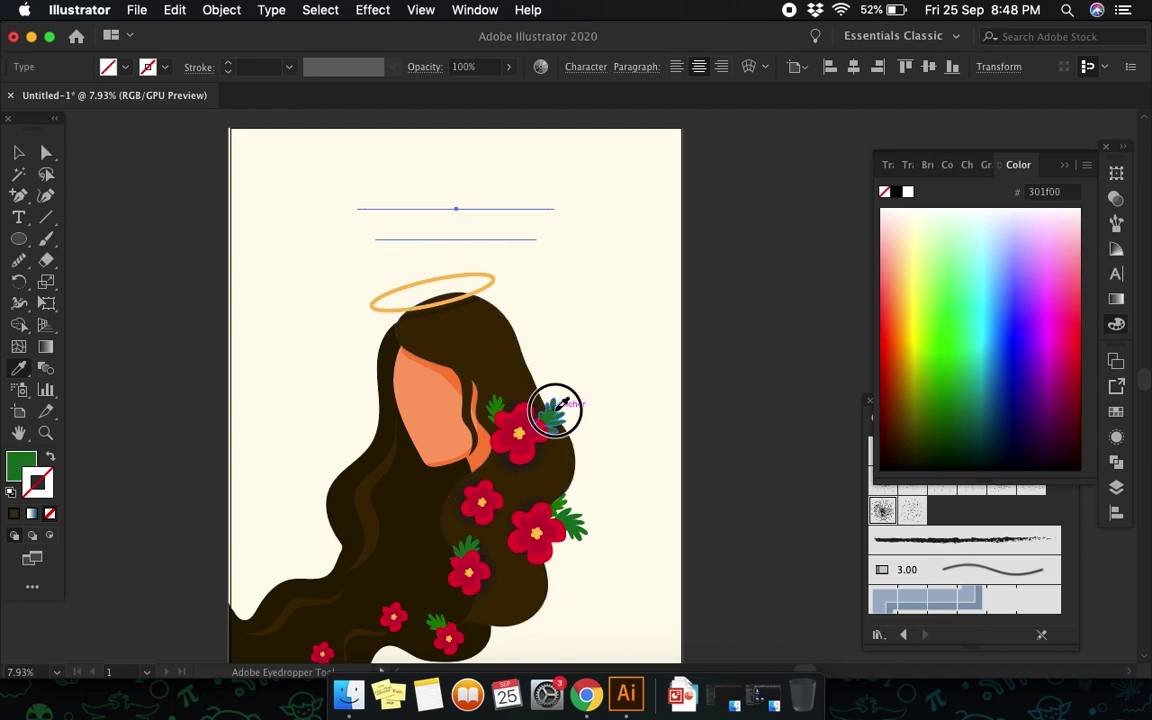
click(555, 410)
scroll(555, 410, down, 2)
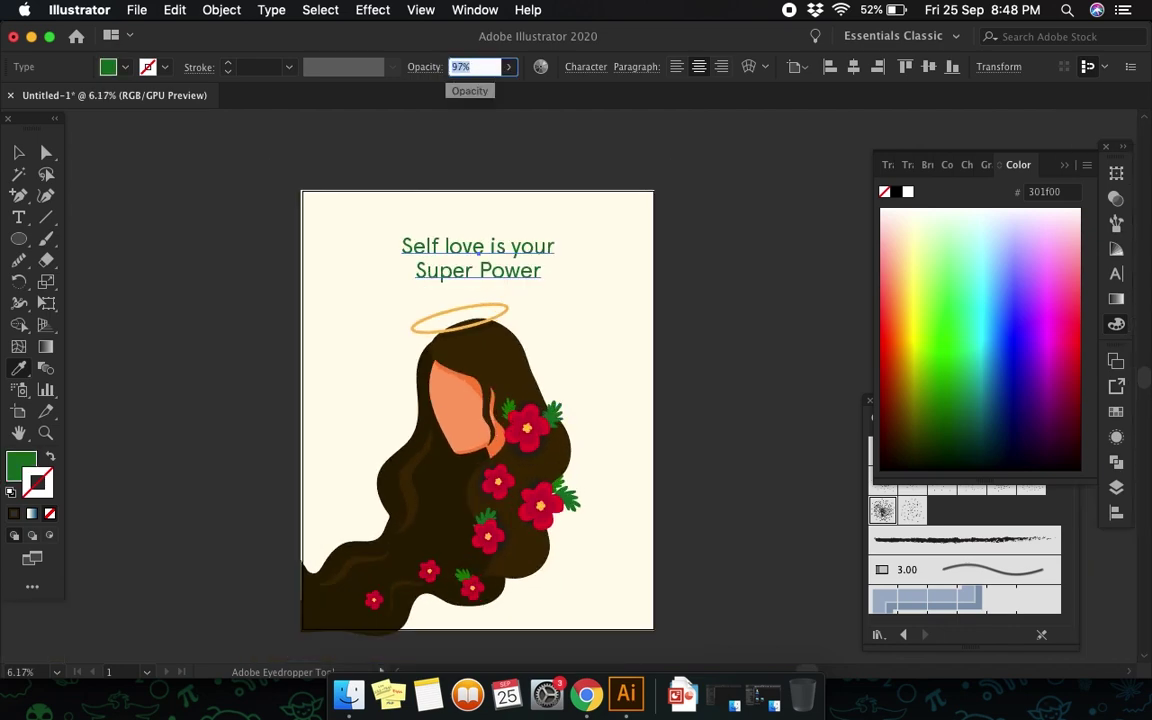
text(100)
key(Return)
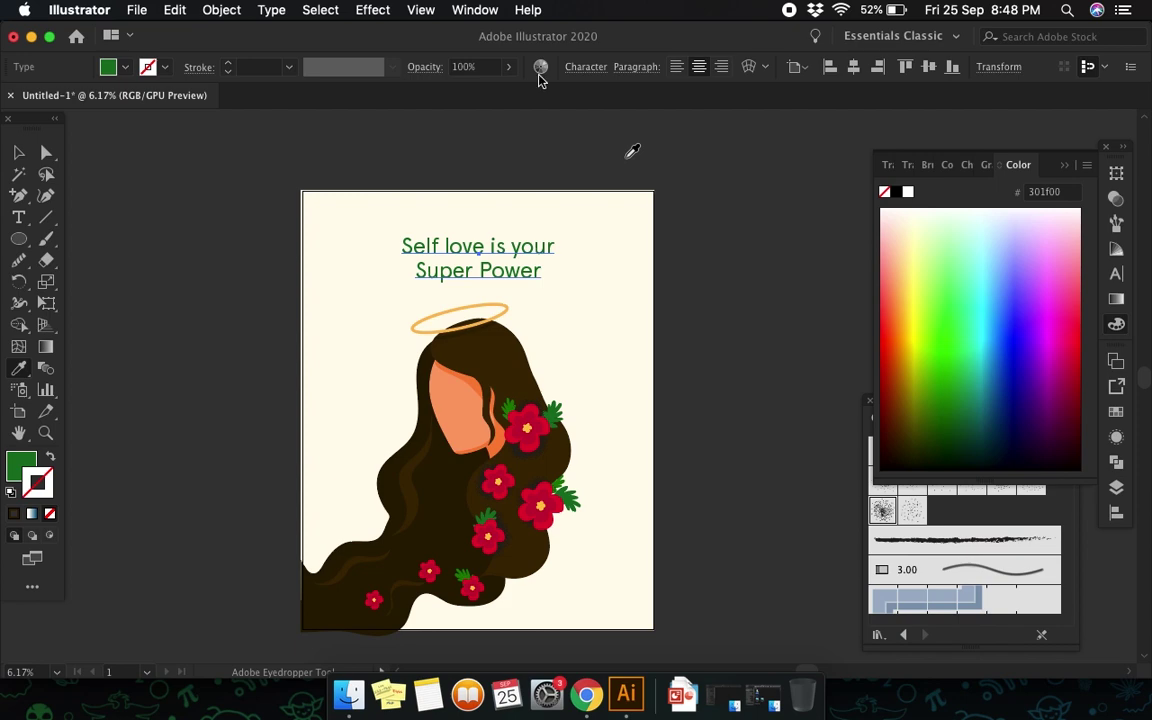
Step: Apply the hair's dark brown to the title text with the Eyedropper
scroll(597, 200, down, 1)
click(533, 336)
text(40)
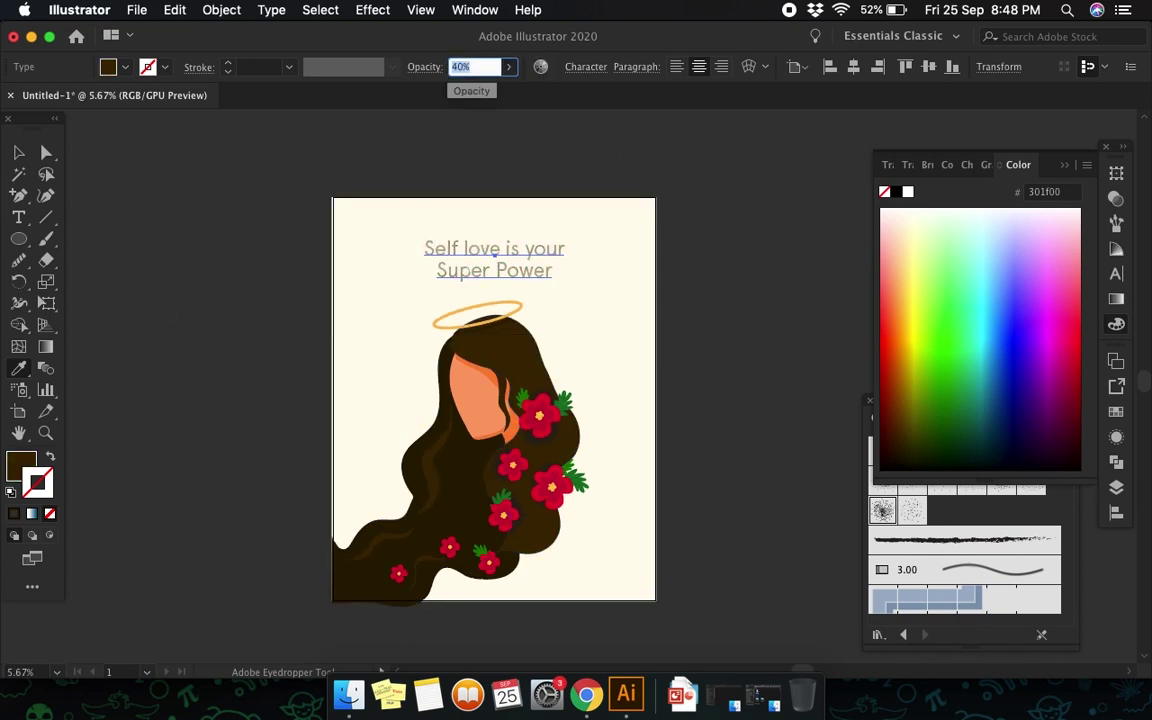
key(v)
click(760, 399)
scroll(760, 399, up, 3)
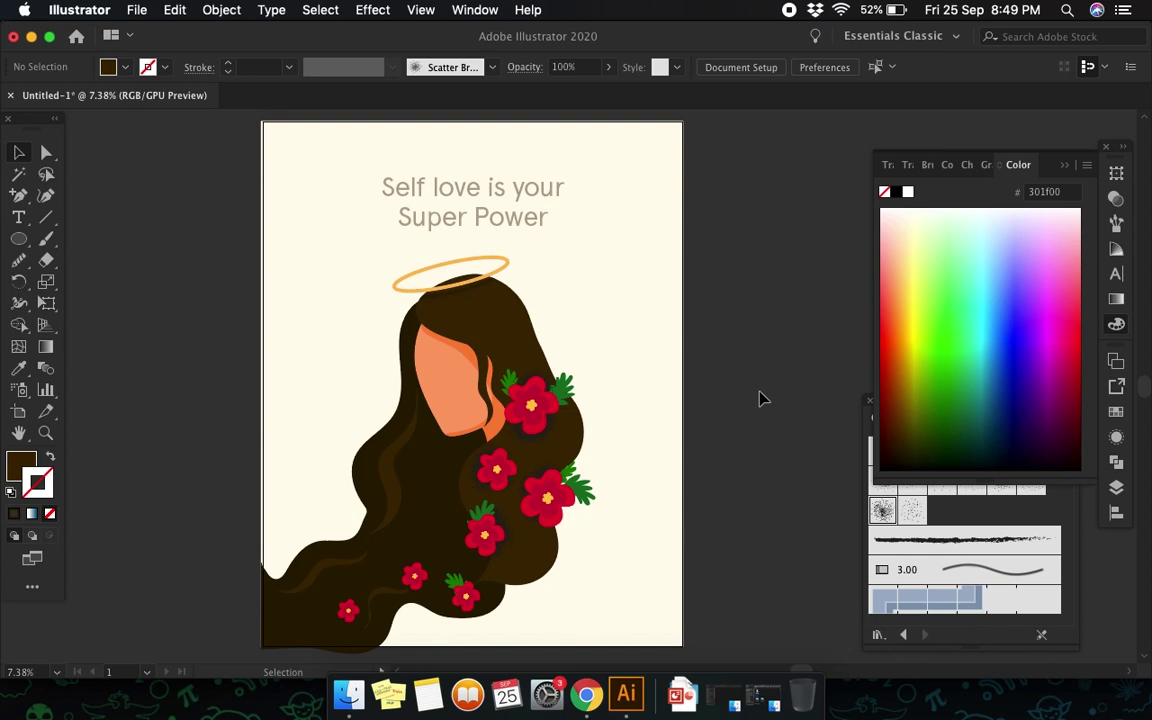